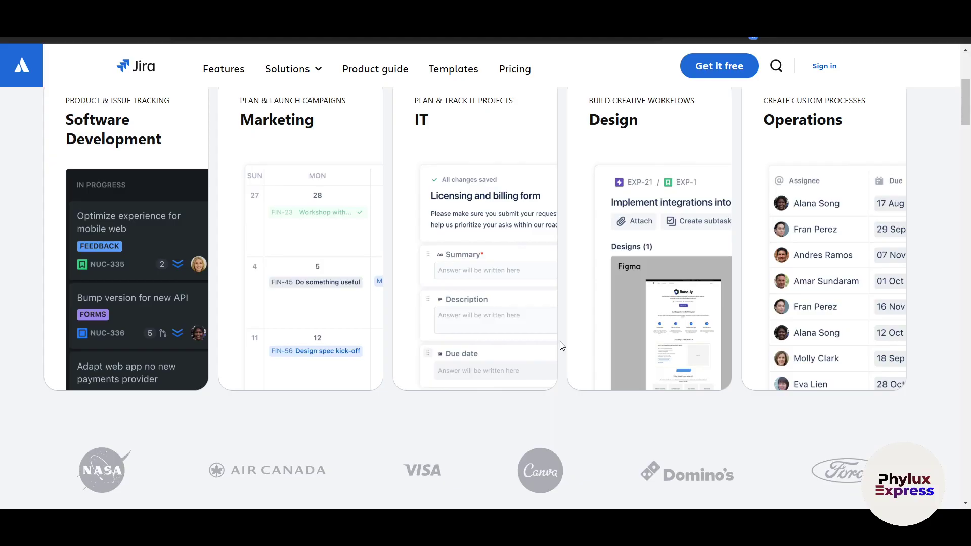
Step: Look through the Jira product page, from the team use cases to the project features and Atlassian Intelligence sections
scroll(562, 346, "down", 3)
scroll(561, 345, "up", 8)
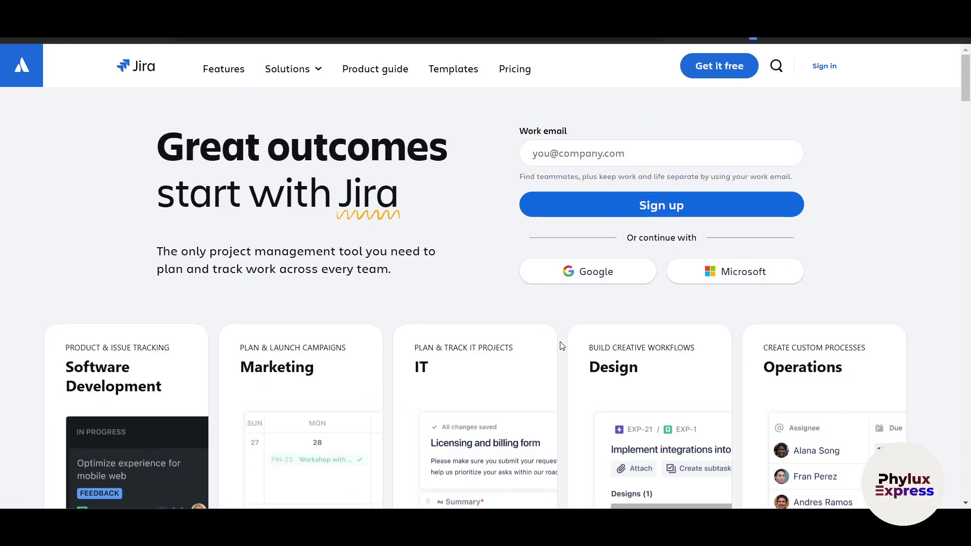
scroll(562, 346, "down", 4)
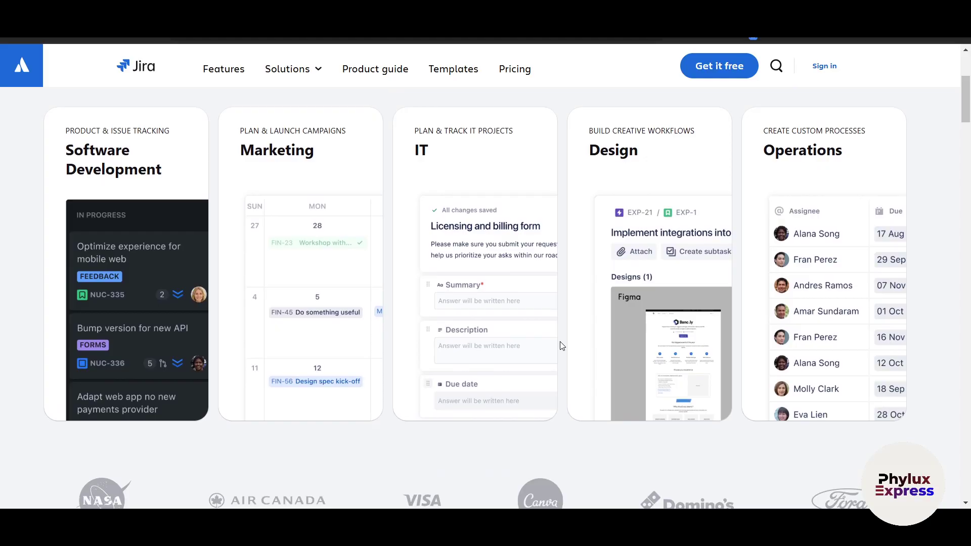
scroll(560, 342, "down", 3)
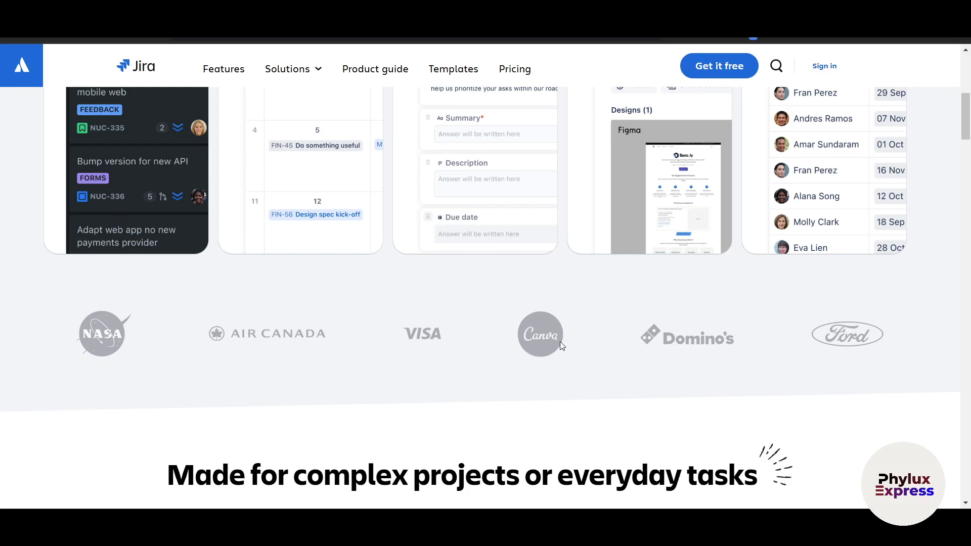
scroll(559, 342, "down", 4)
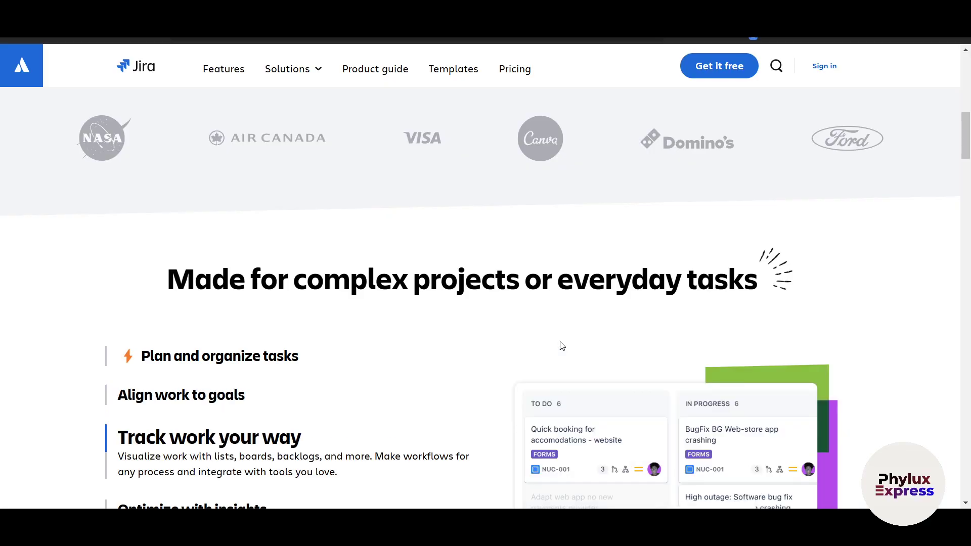
scroll(560, 346, "down", 3)
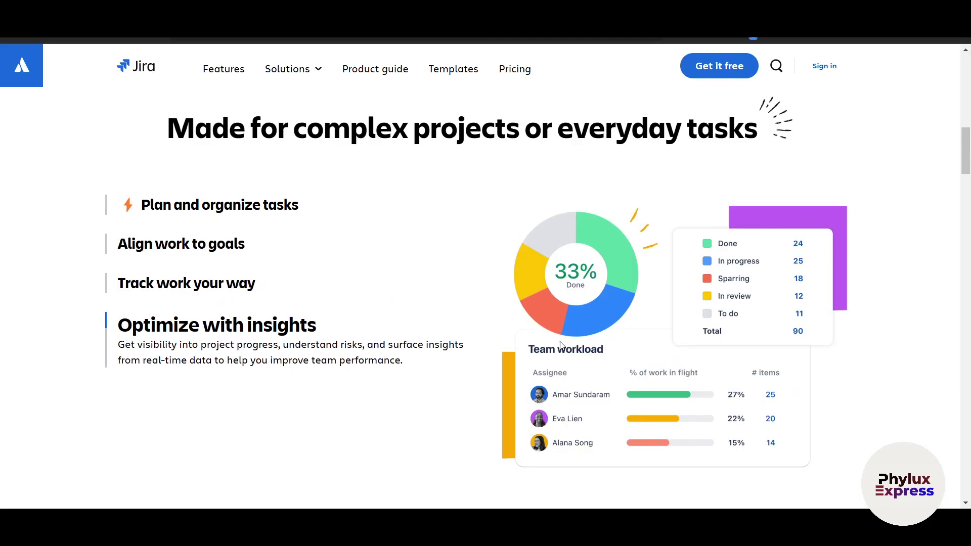
scroll(559, 346, "down", 1)
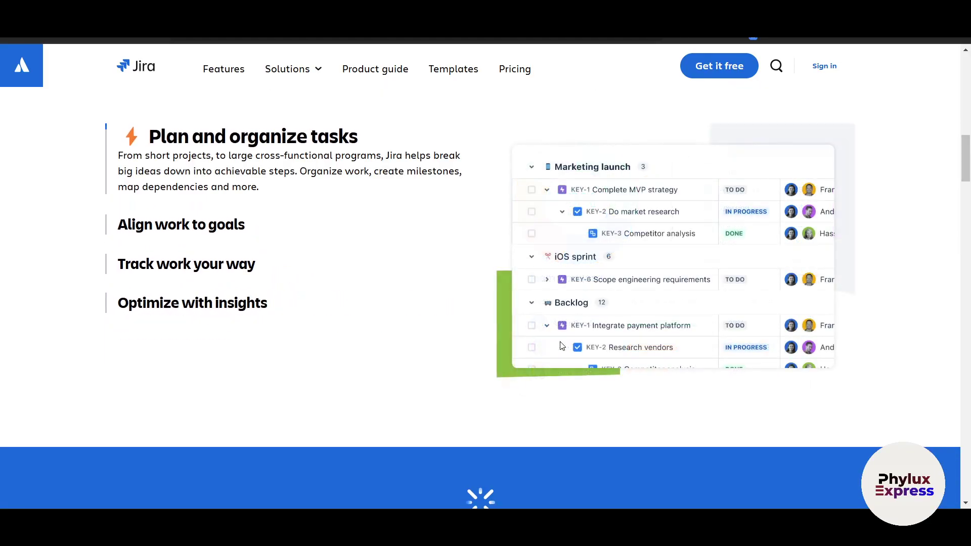
scroll(559, 346, "down", 2)
scroll(560, 346, "down", 5)
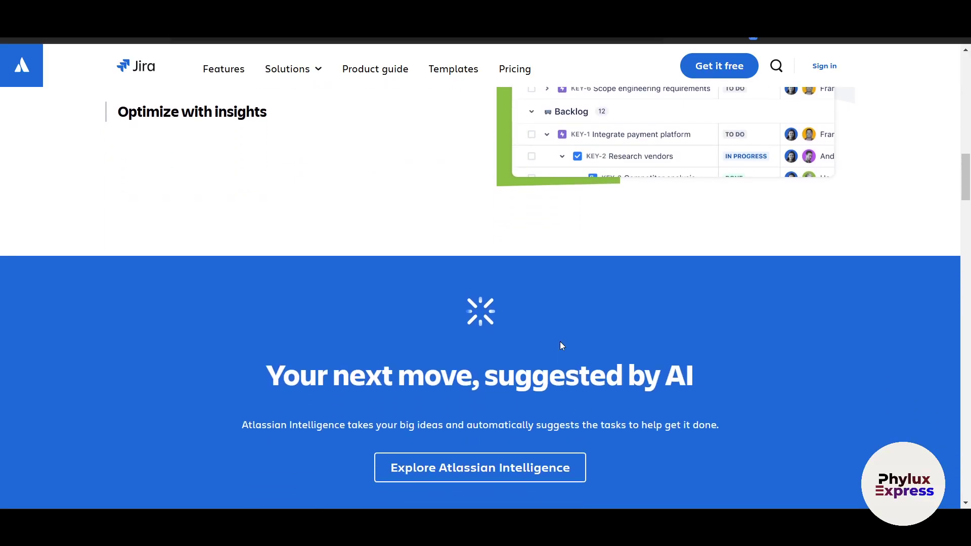
scroll(561, 346, "down", 1)
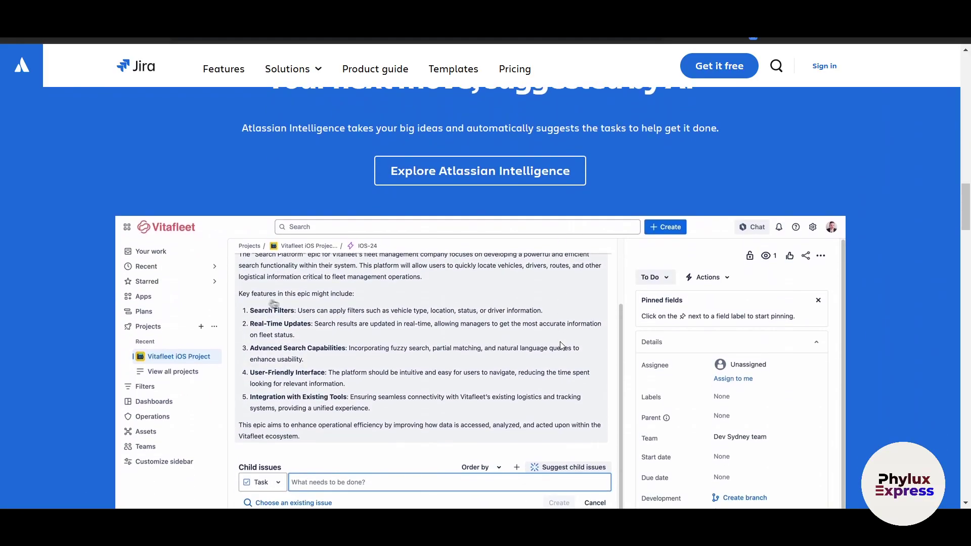
scroll(561, 346, "down", 1)
scroll(560, 346, "down", 1)
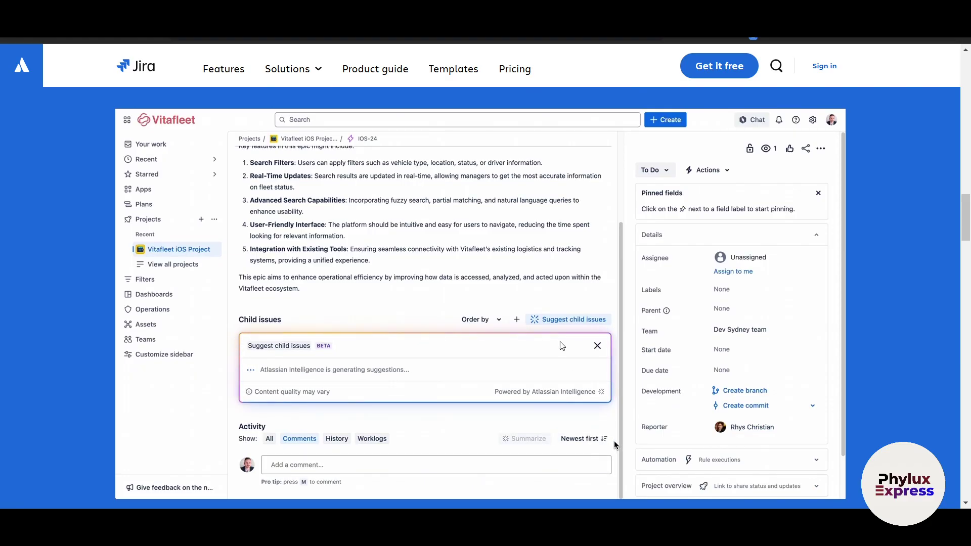
scroll(562, 346, "down", 7)
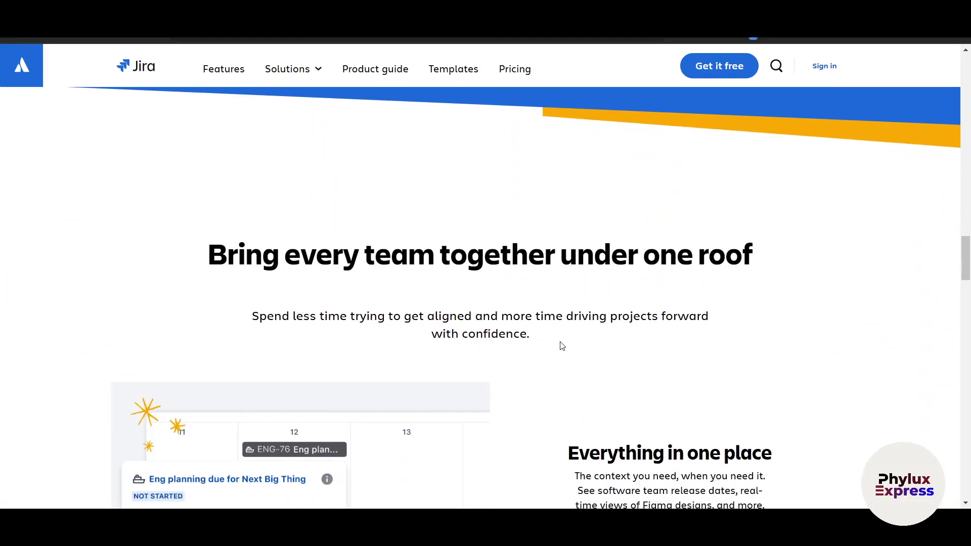
scroll(562, 346, "down", 2)
scroll(562, 345, "up", 15)
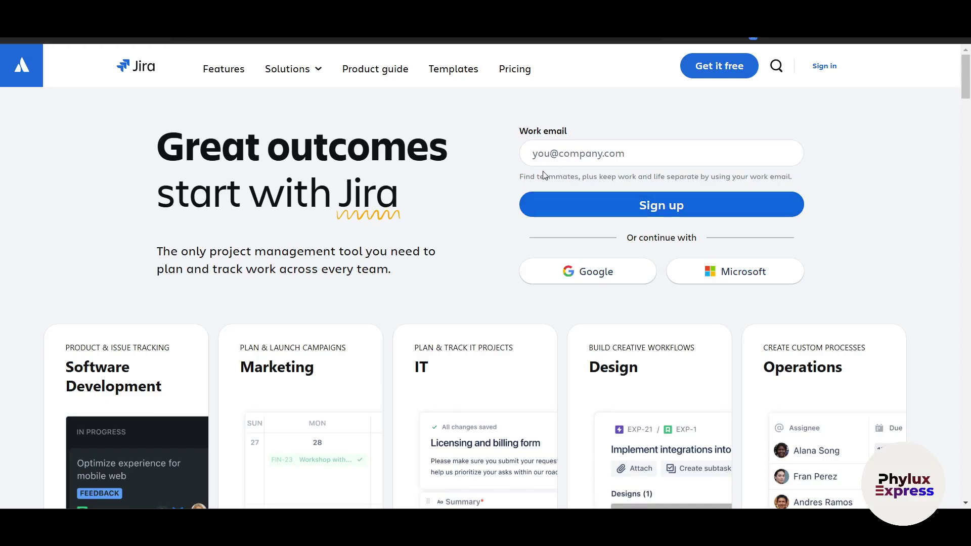
Step: Sign up for Jira with a Google account and create a site named ron0077
left_click(579, 274)
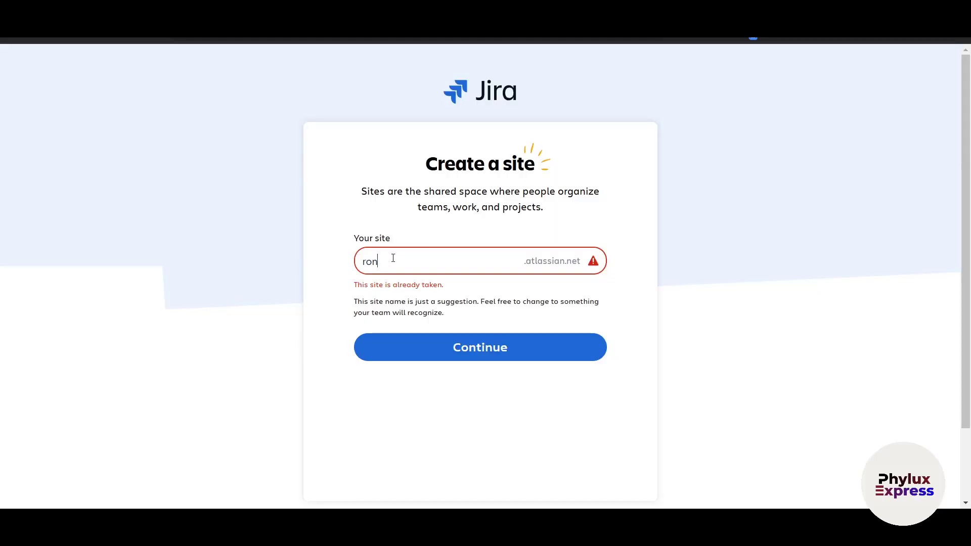
type("0077")
left_click(501, 335)
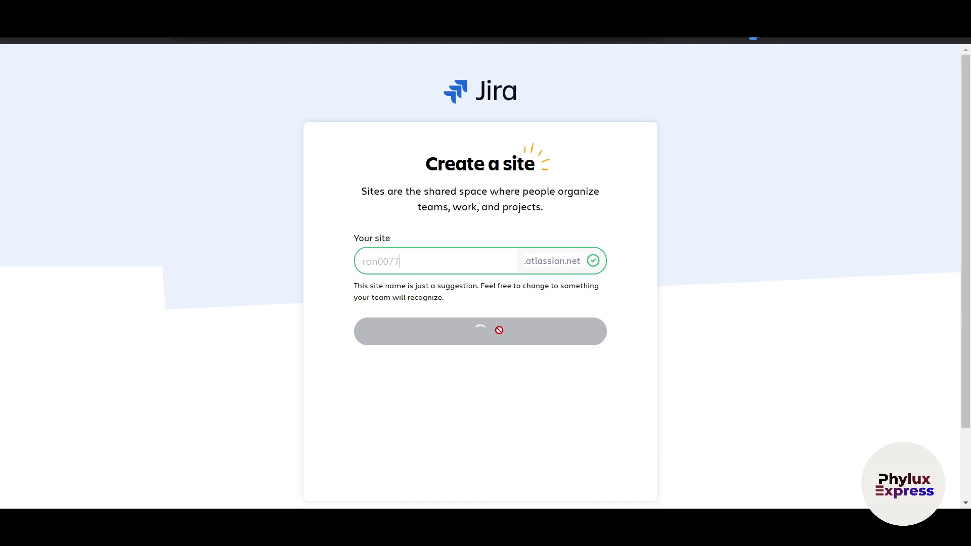
Step: Choose Project management as the kind of work the team does
scroll(501, 335, "down", 1)
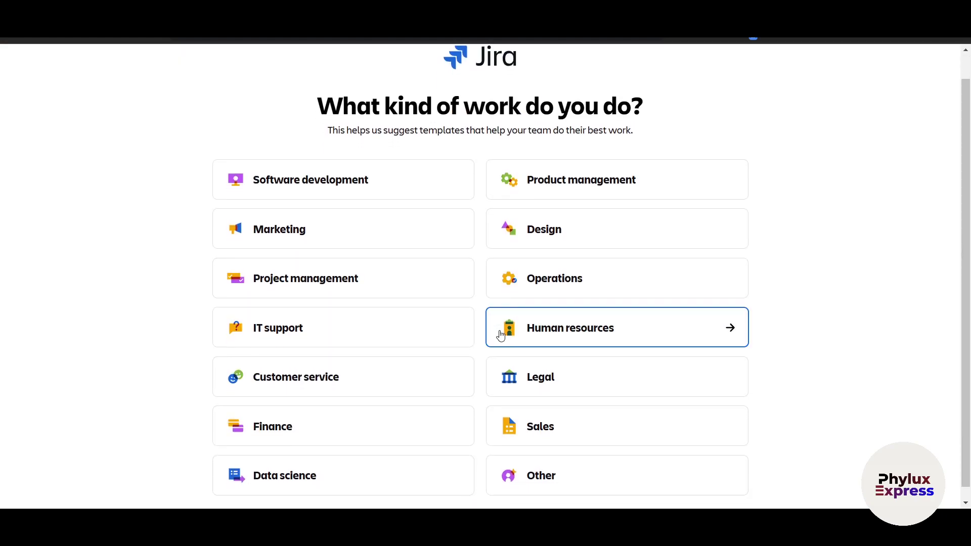
scroll(501, 335, "down", 1)
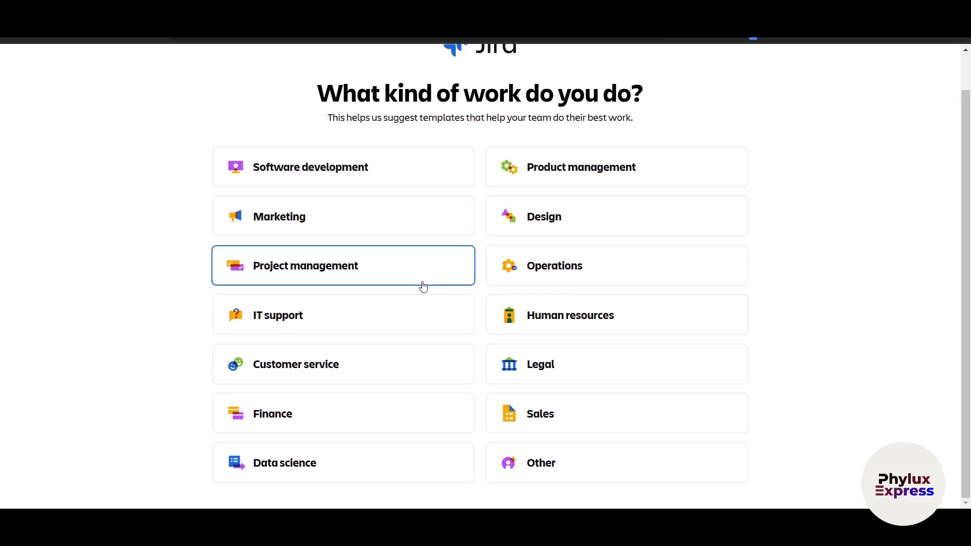
left_click(382, 271)
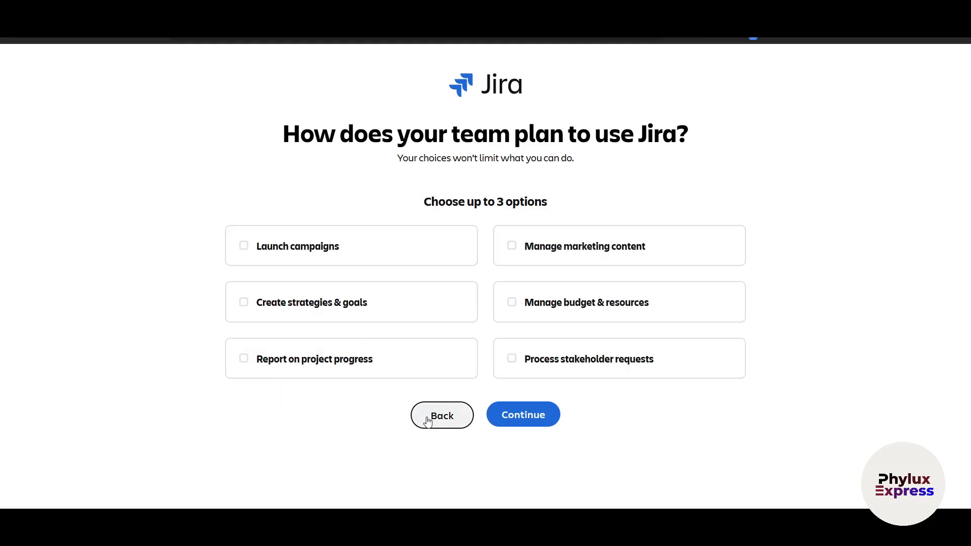
Step: Set the team's planned Jira uses to Launch campaigns, Manage marketing content, and Create strategies & goals, and continue the setup
left_click(393, 263)
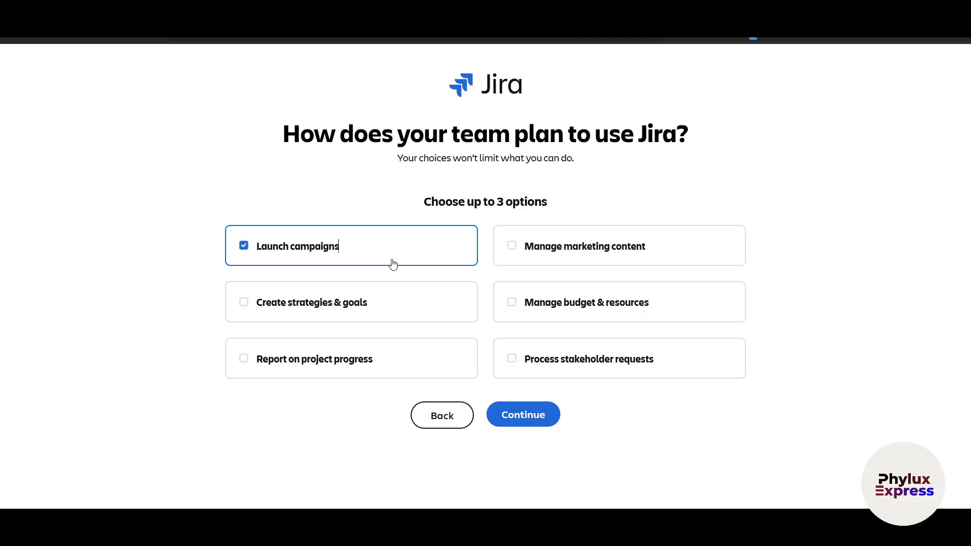
left_click(533, 261)
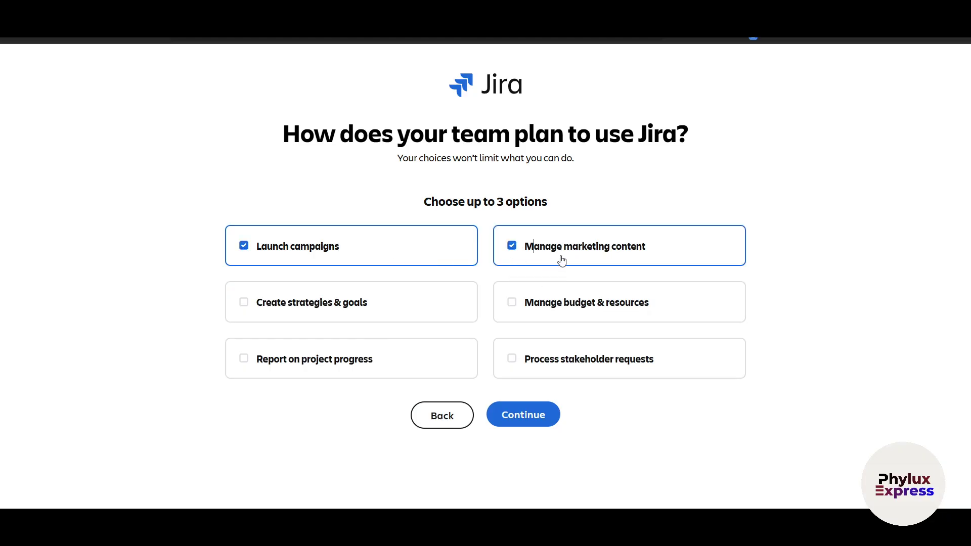
left_click(426, 315)
left_click(518, 416)
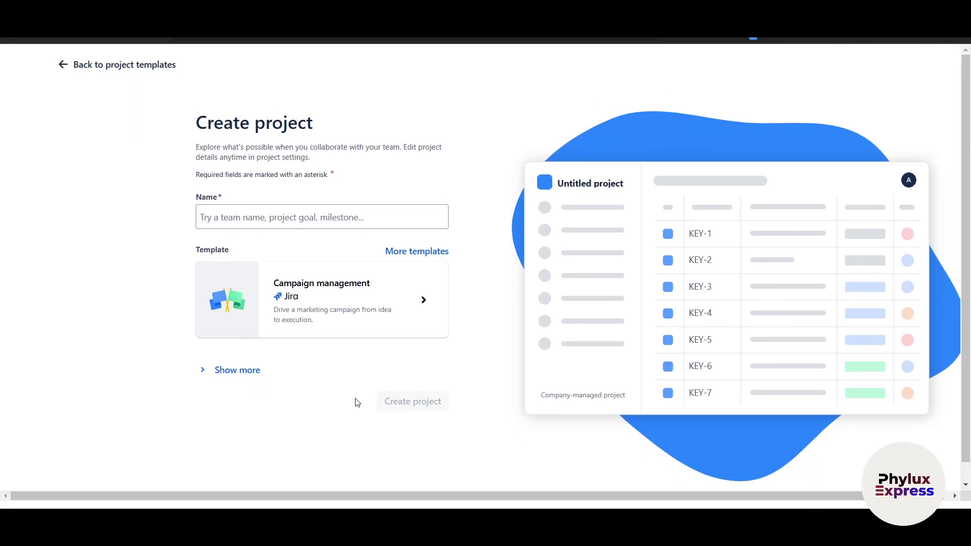
Step: Replace the Campaign management template with the Kanban template from the Software development project templates
left_click(71, 66)
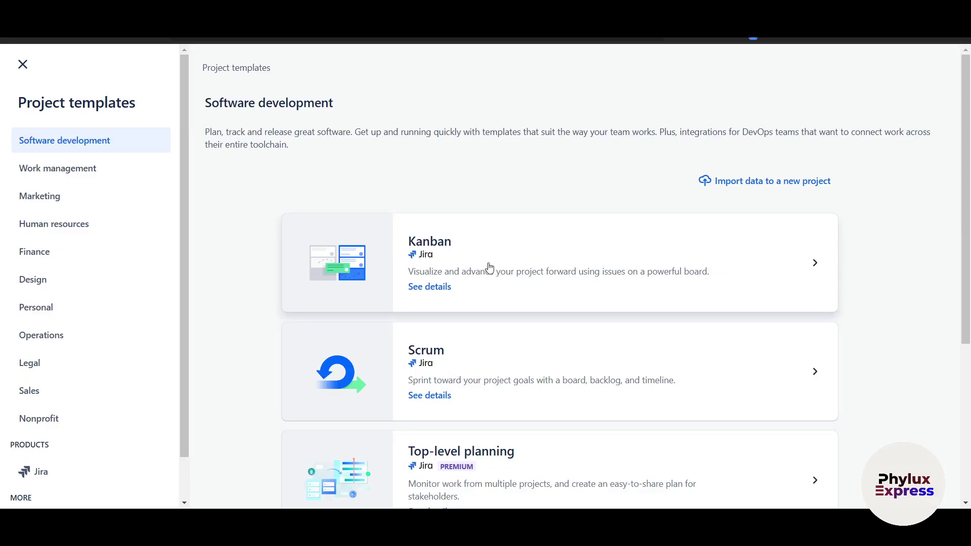
scroll(489, 268, "down", 4)
scroll(489, 268, "down", 1)
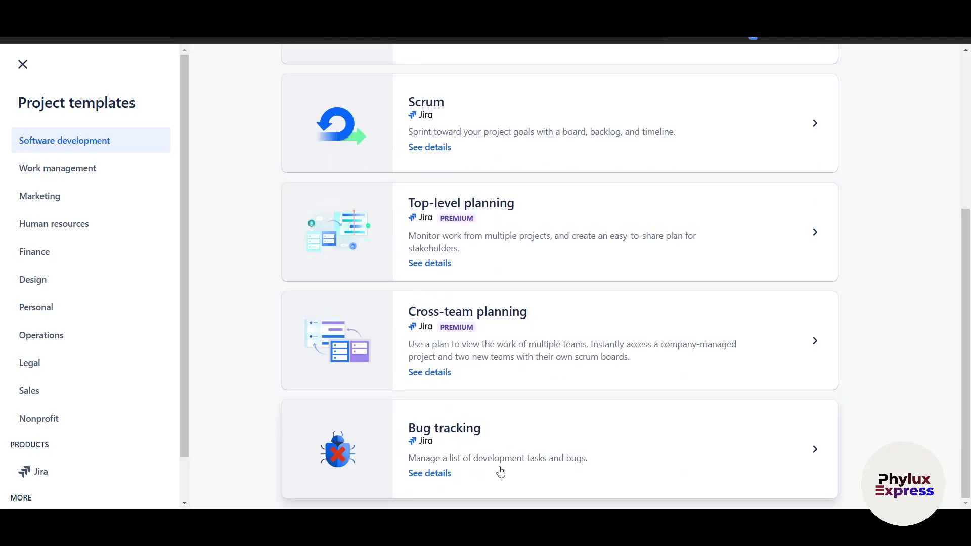
scroll(489, 401, "up", 5)
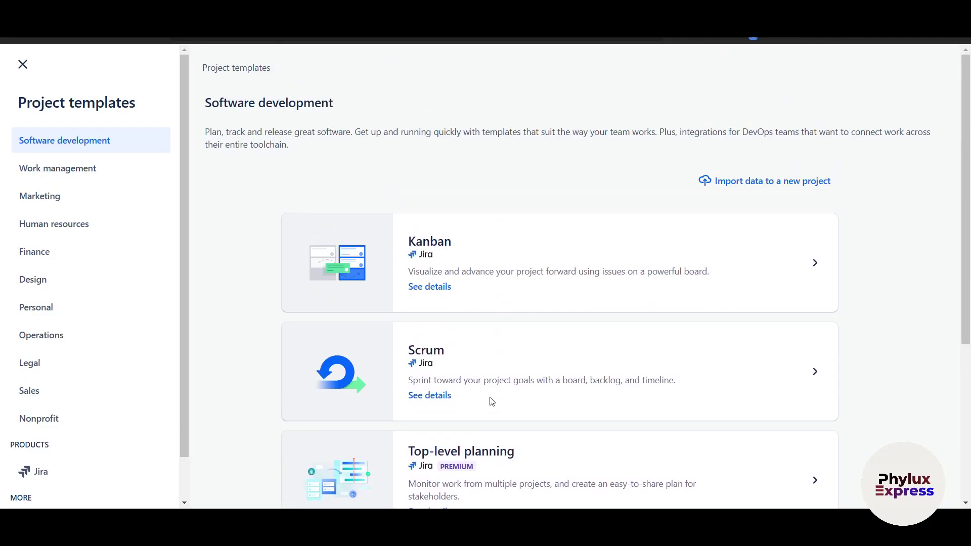
left_click(473, 257)
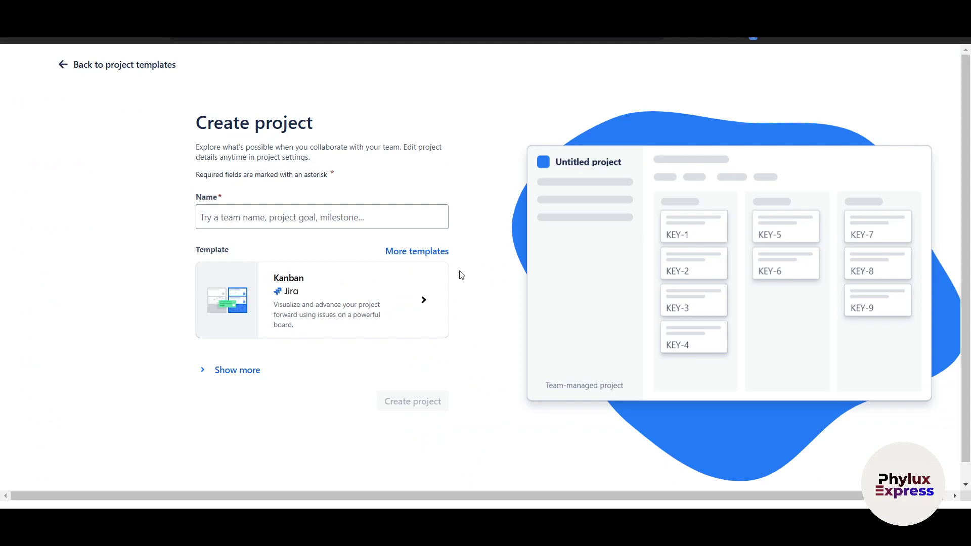
left_click(302, 307)
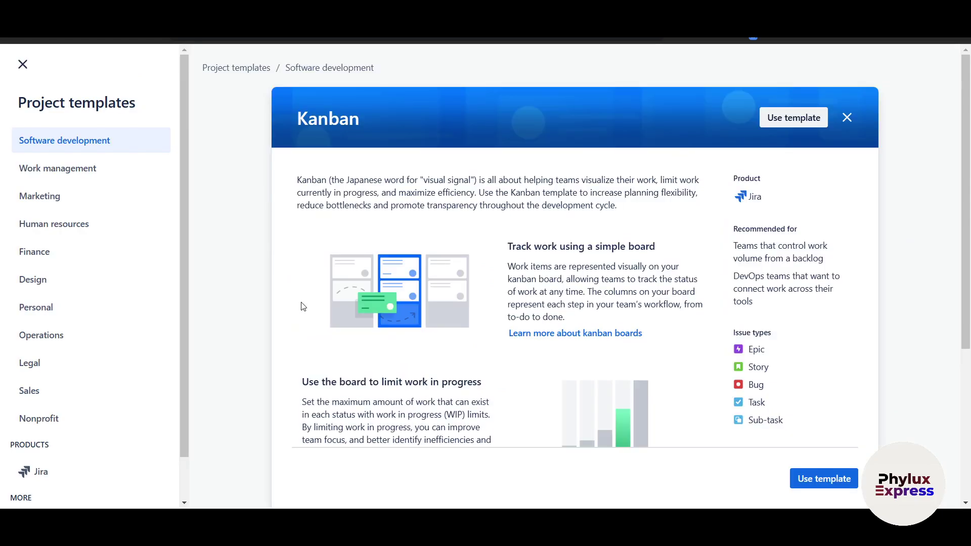
left_click(814, 482)
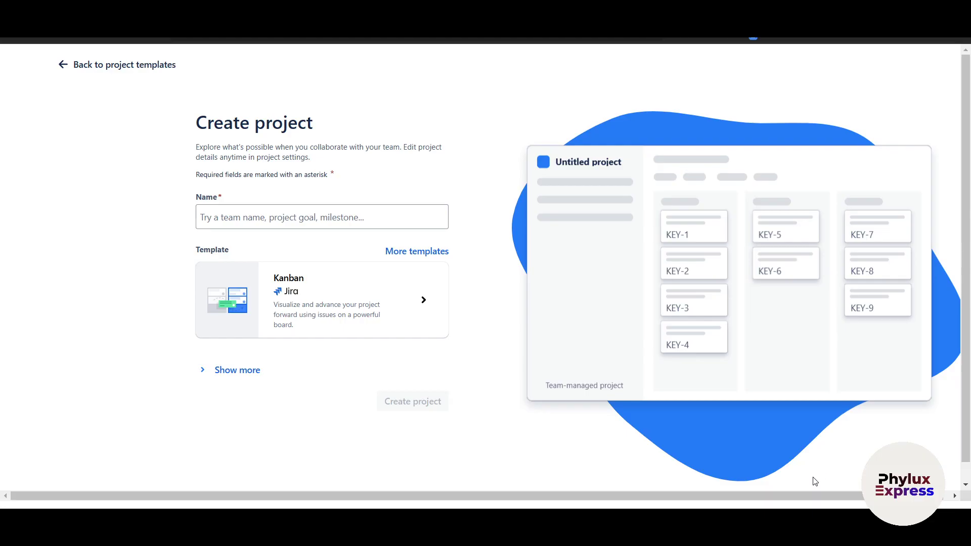
Step: Name the project Demo Team and create it from the Kanban template
scroll(814, 482, "down", 1)
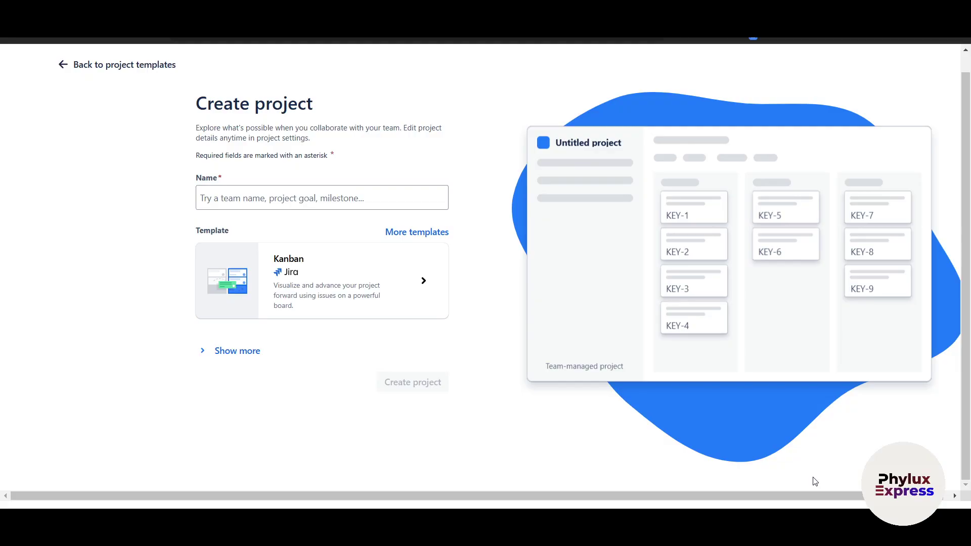
scroll(814, 482, "up", 1)
left_click(236, 217)
type("Demo Team")
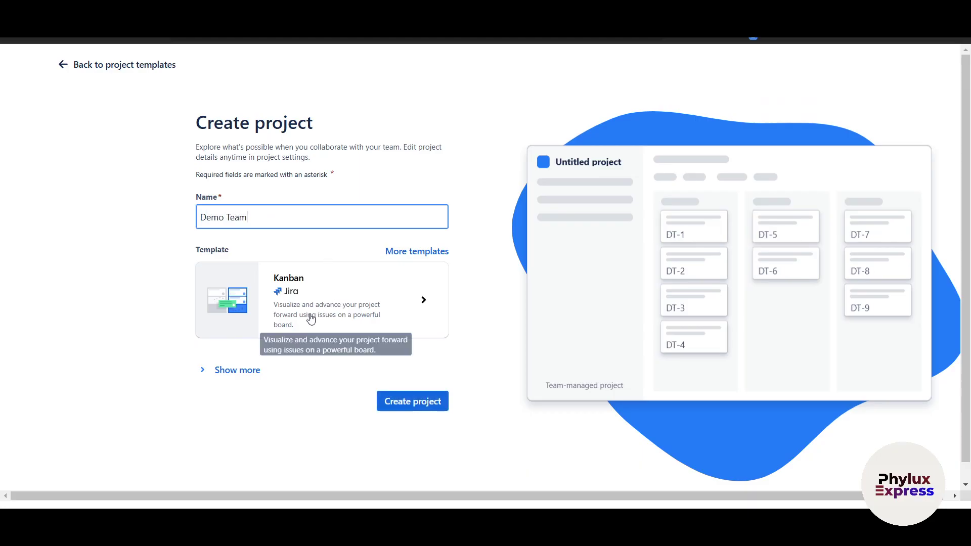
left_click(399, 401)
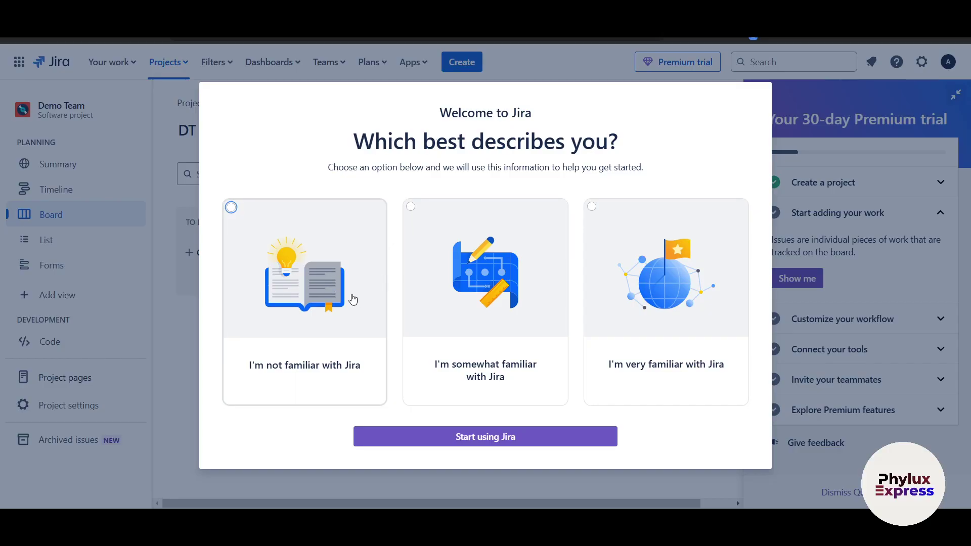
Step: Answer the welcome question with "I'm not familiar with Jira" and start using Jira
left_click(308, 319)
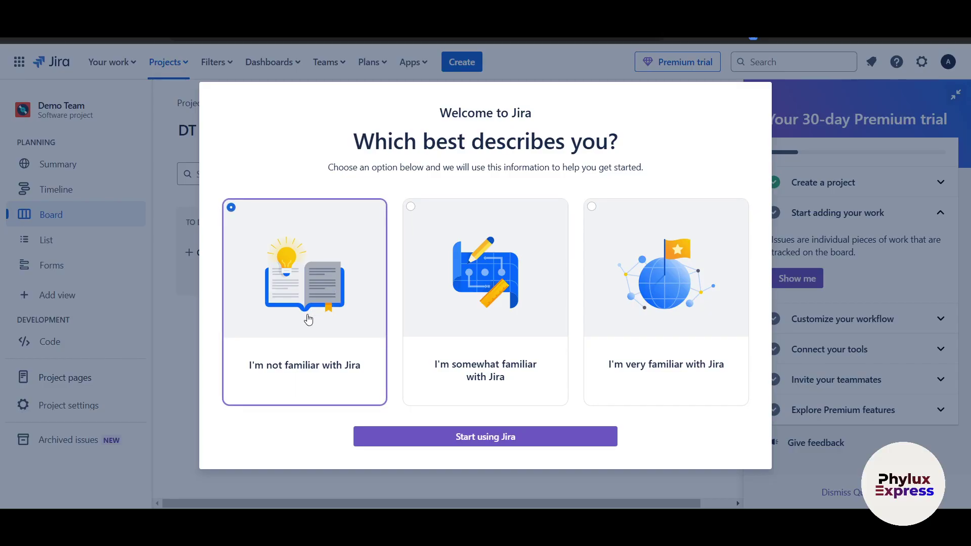
left_click(624, 366)
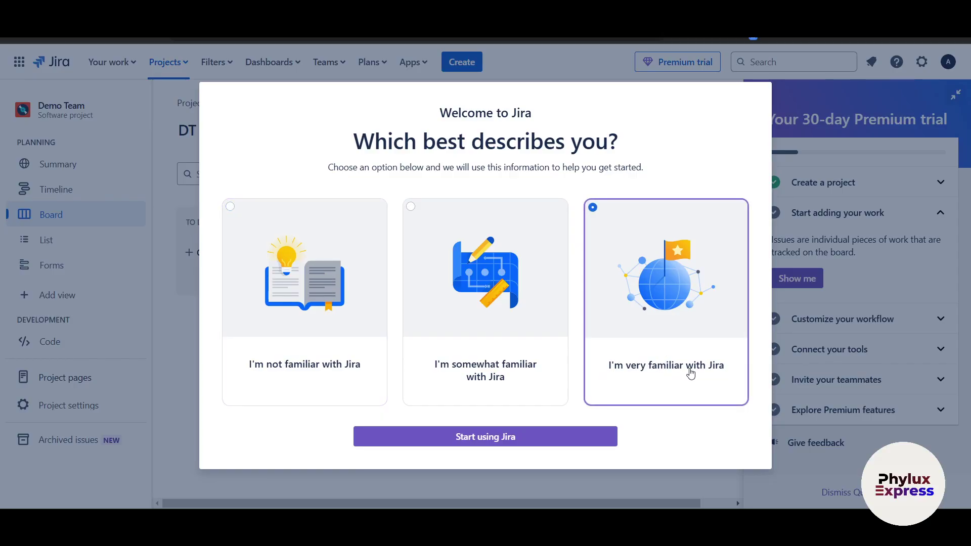
left_click(438, 378)
left_click(283, 381)
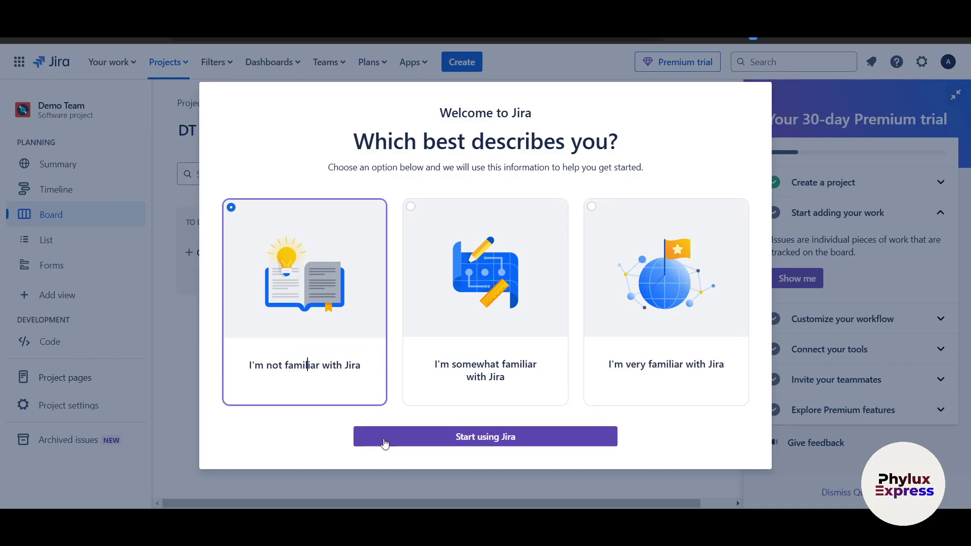
left_click(385, 444)
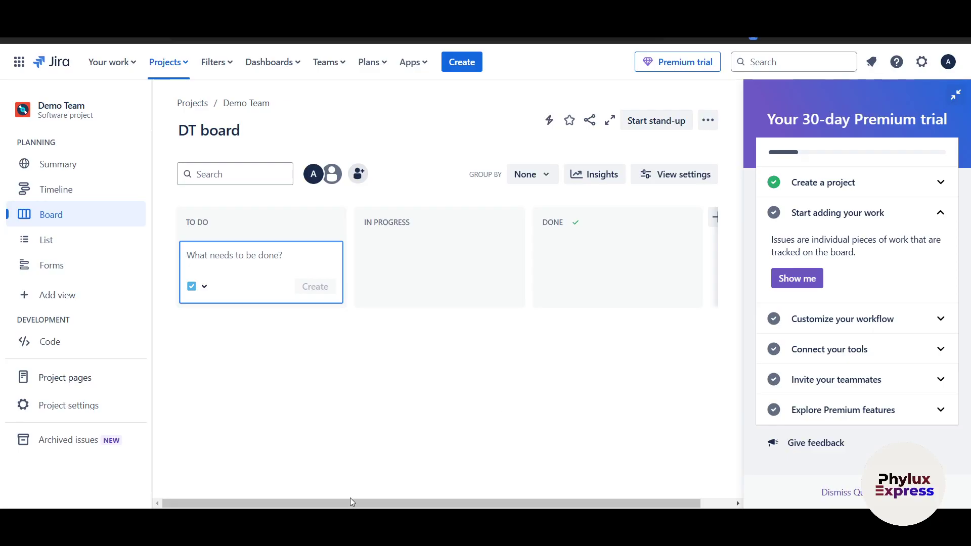
left_click(594, 403)
key("c")
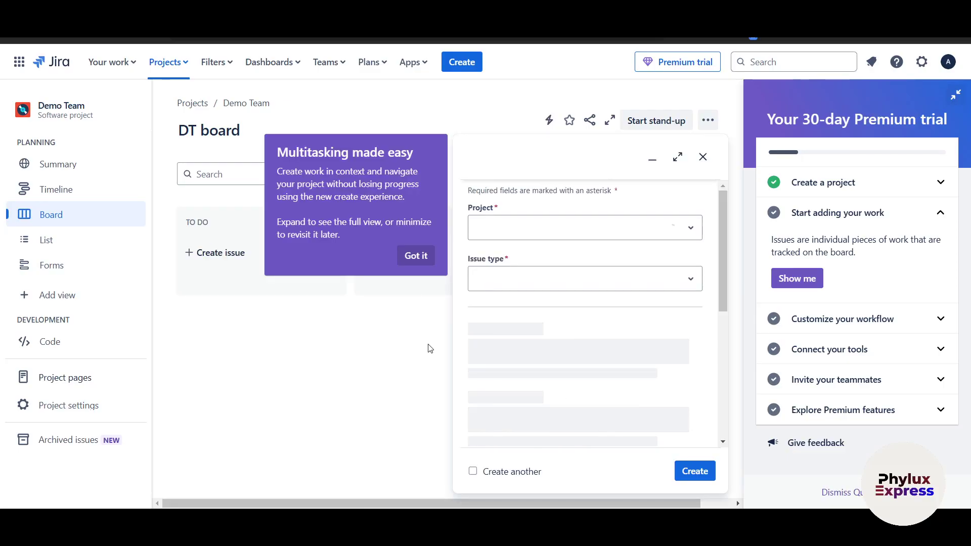
left_click(703, 157)
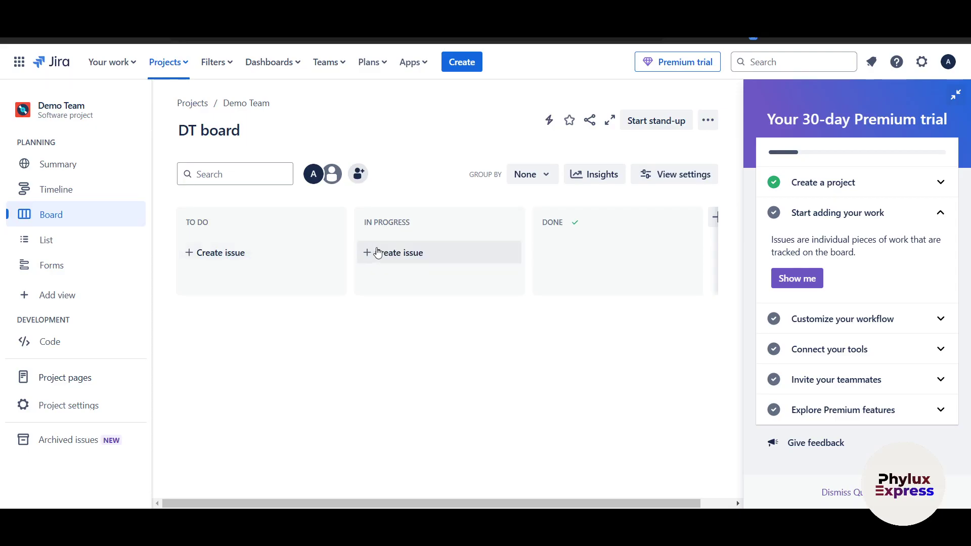
Step: Collapse the 30-day Premium trial checklist beside the DT board
left_click(957, 95)
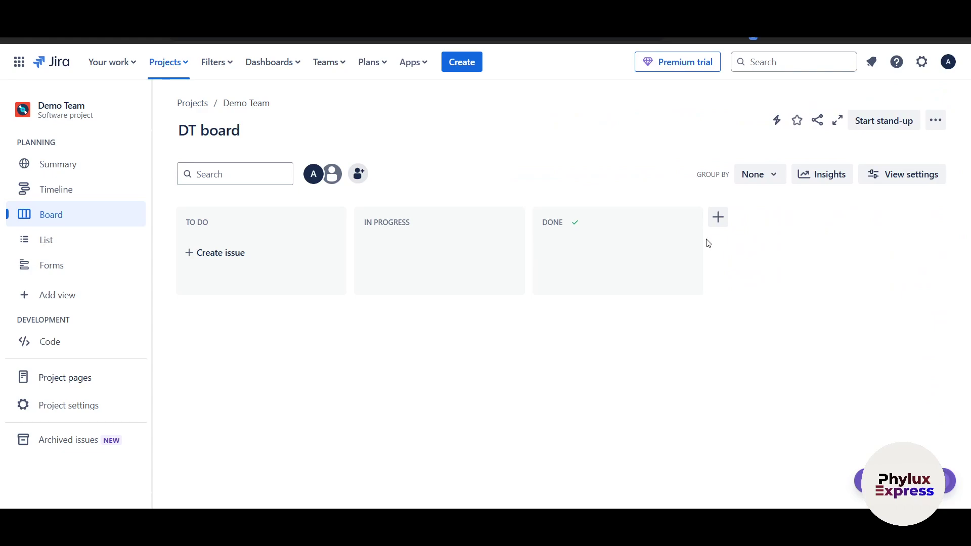
Step: Create an issue named "To make 2 videos" in the To Do column of the board
left_click(236, 251)
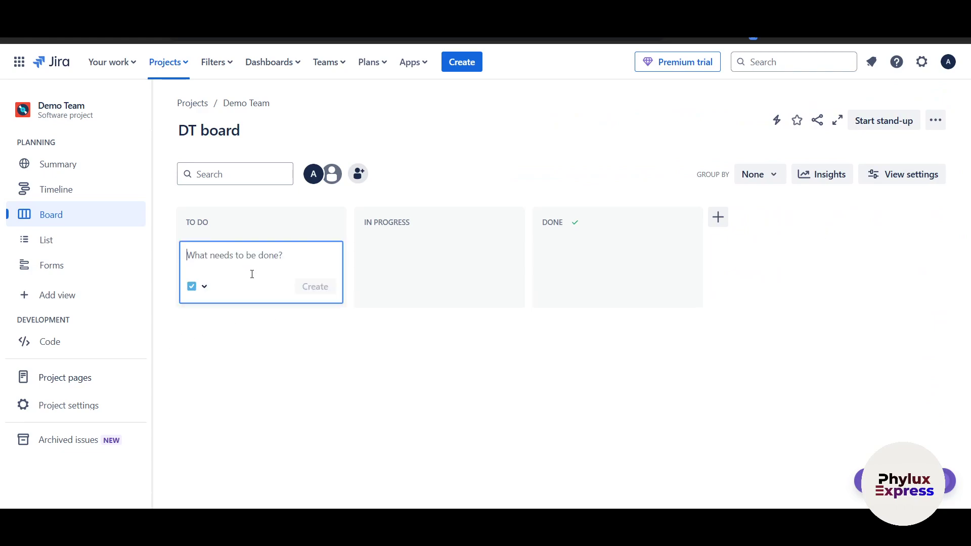
type("To make 2 videos")
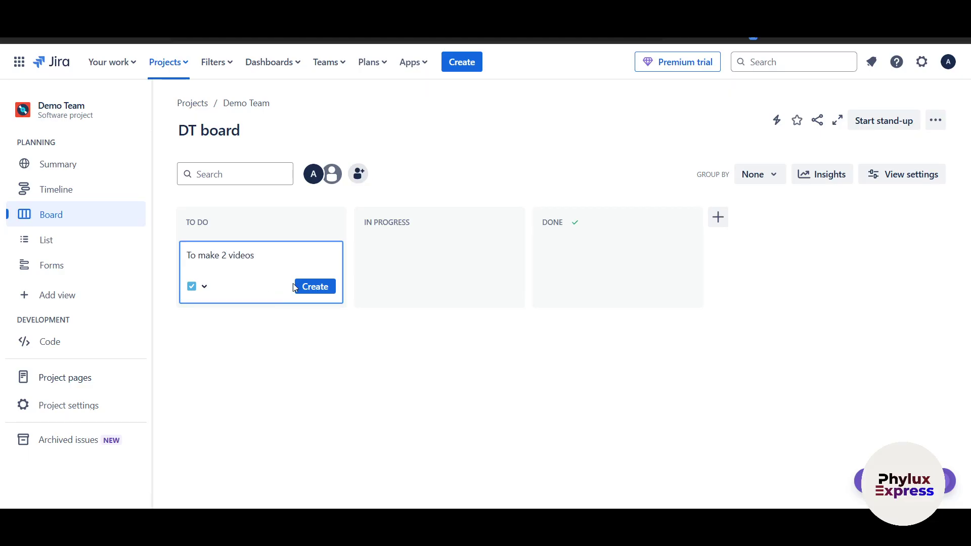
left_click(294, 286)
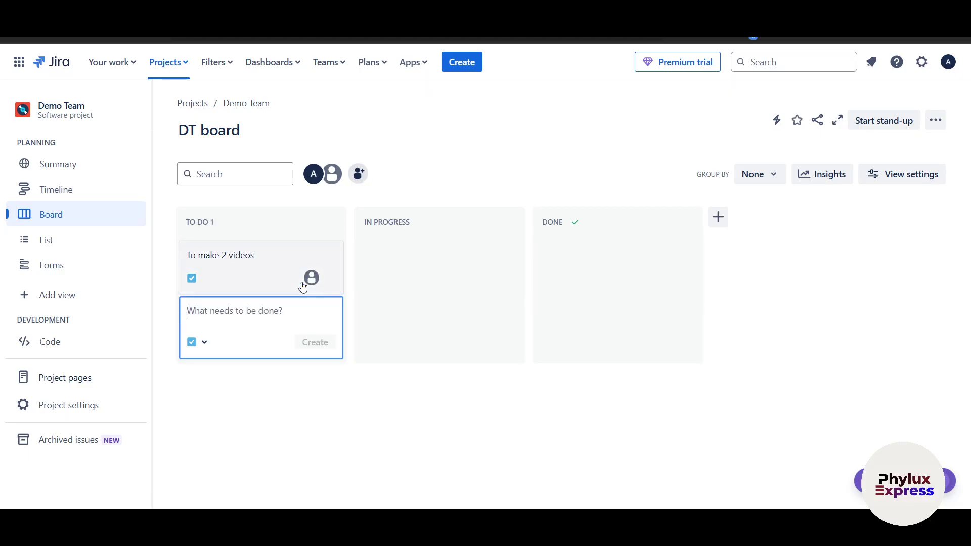
left_click(287, 425)
Step: Move the "To make 2 videos" card to In Progress and back to To Do
left_click_drag(284, 281, 369, 253)
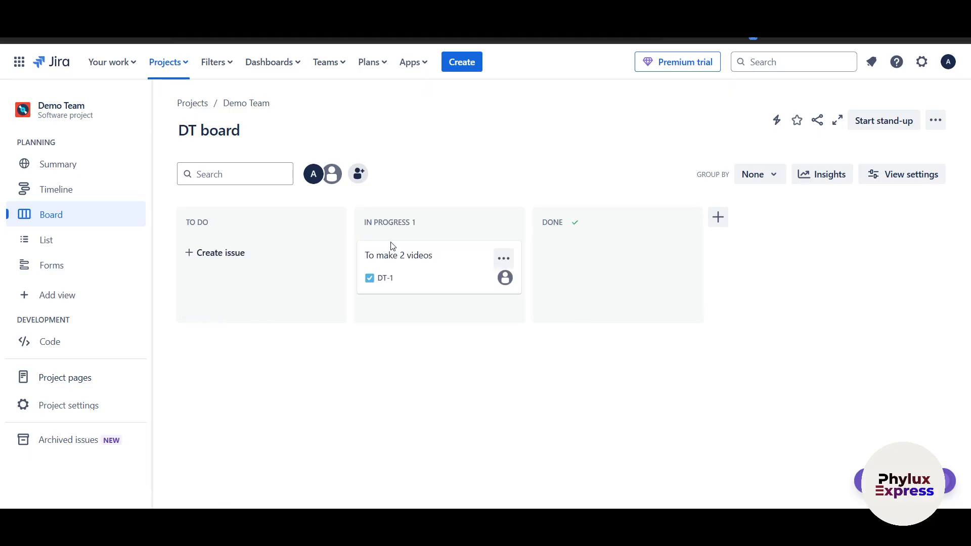
left_click_drag(459, 275, 210, 261)
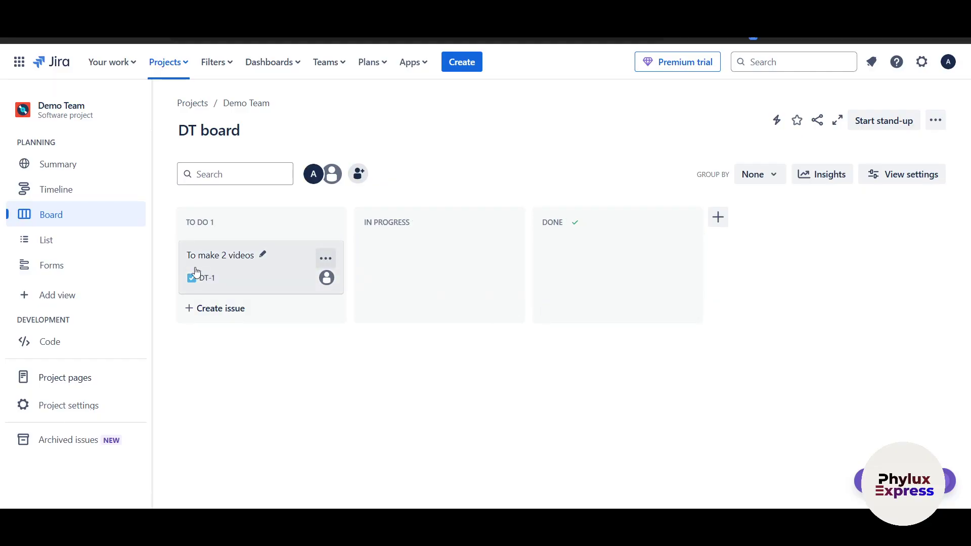
Step: Open the "To make 2 videos" issue, start a linked issue entry and look through the available link types
left_click(281, 273)
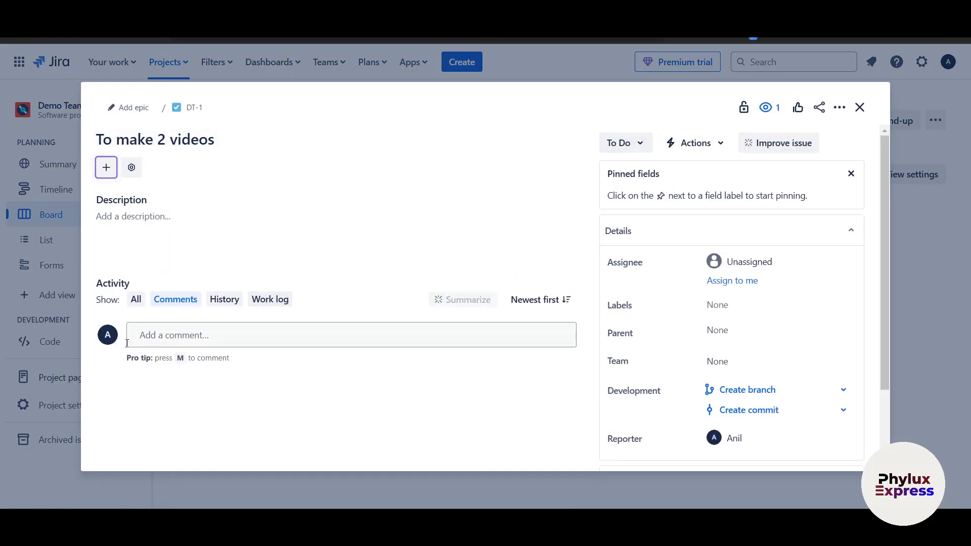
left_click(106, 167)
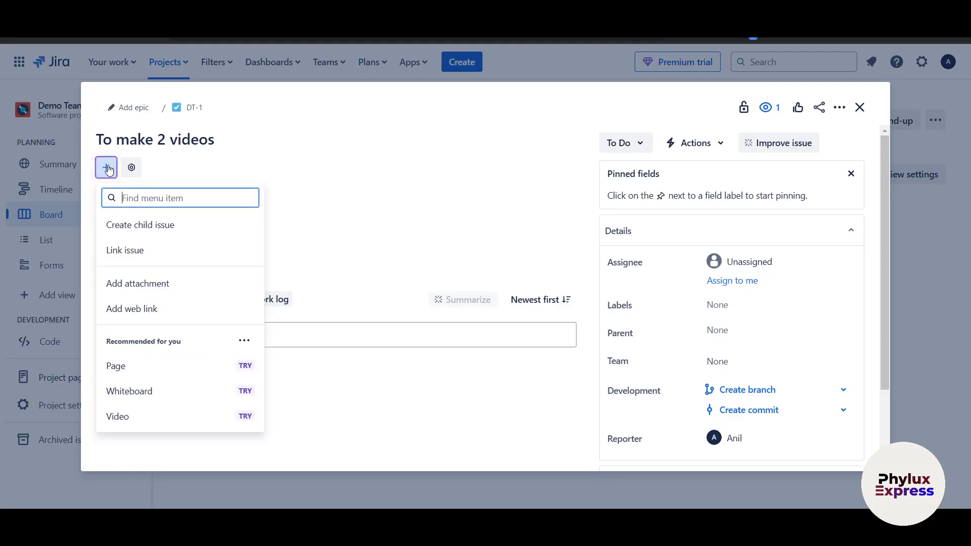
left_click(167, 251)
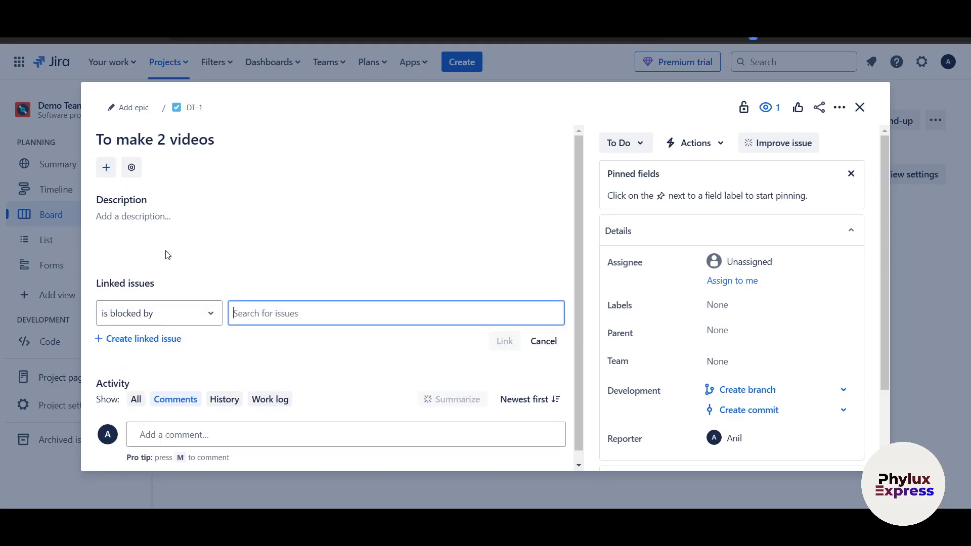
left_click(191, 307)
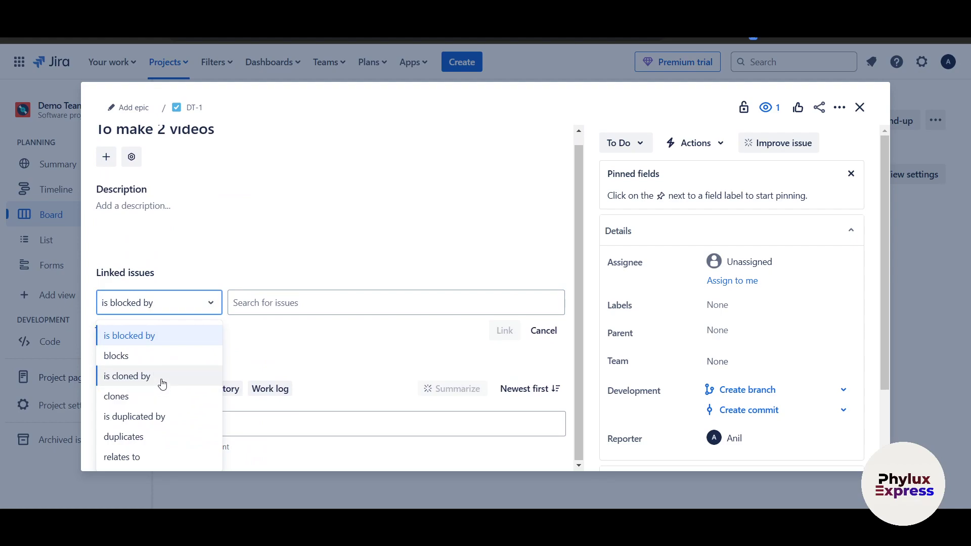
left_click(283, 310)
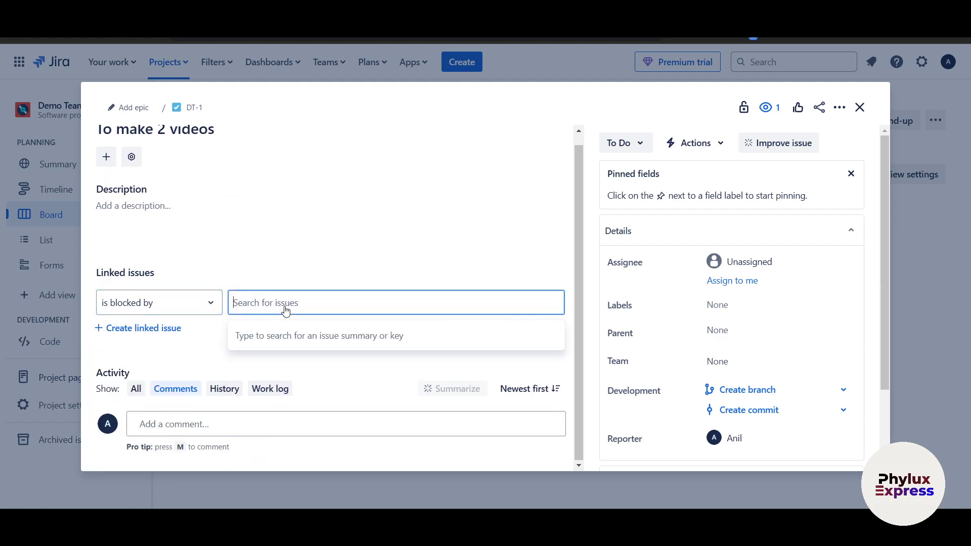
Step: Try to find an issue to link as "is blocked by" by searching for "wa", and clear the search
left_click(126, 309)
left_click(263, 306)
type("wa")
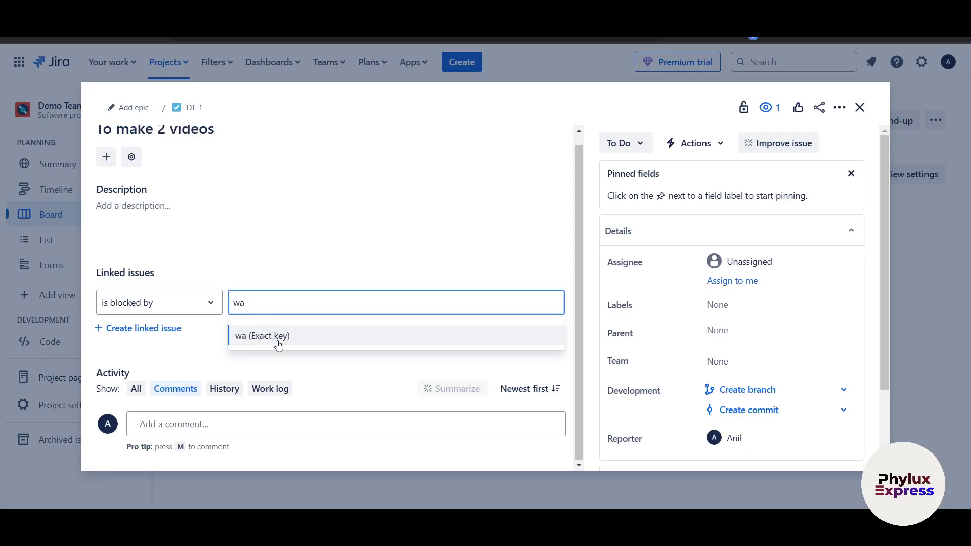
key("BackSpace")
key("BackSpace")
left_click(299, 253)
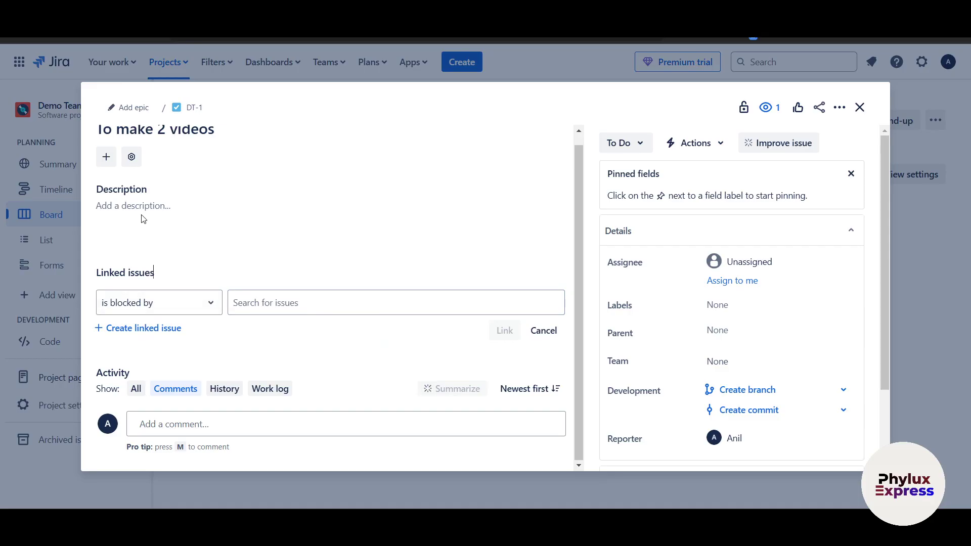
Step: Add a subtask named "make scripts for 2 videos" to the issue, trying the AI subtask suggestions and dismissing them before creating it
left_click(102, 154)
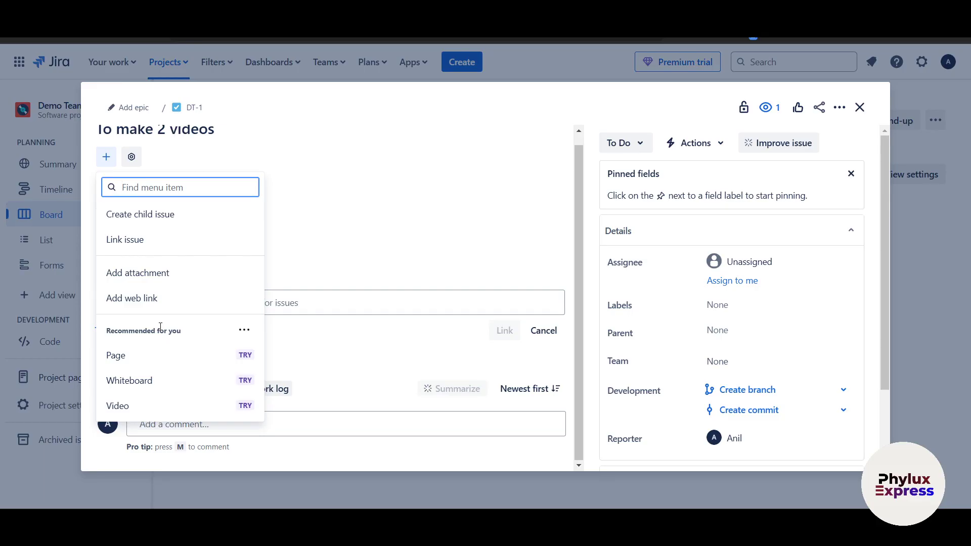
left_click(149, 223)
left_click(155, 291)
left_click(258, 290)
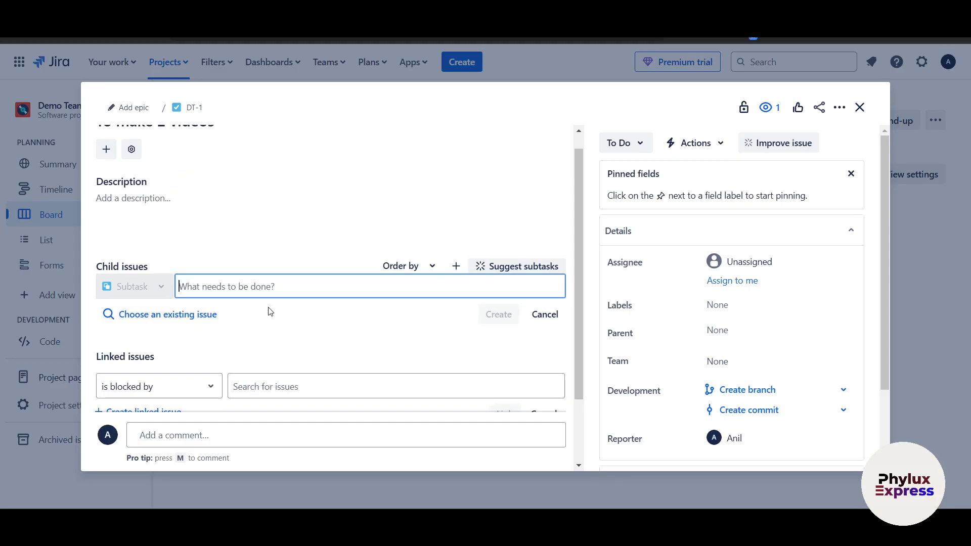
type("make scripts for 2 videos")
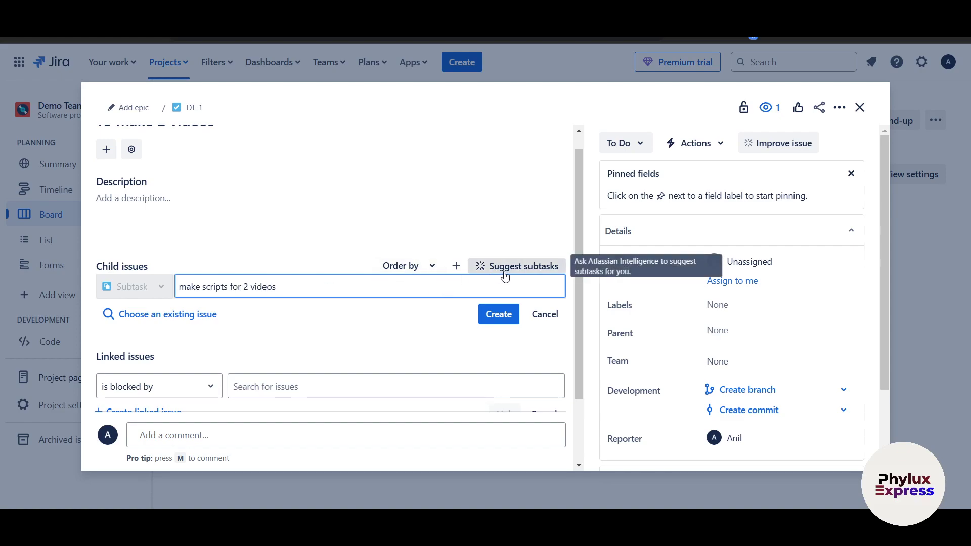
left_click(522, 271)
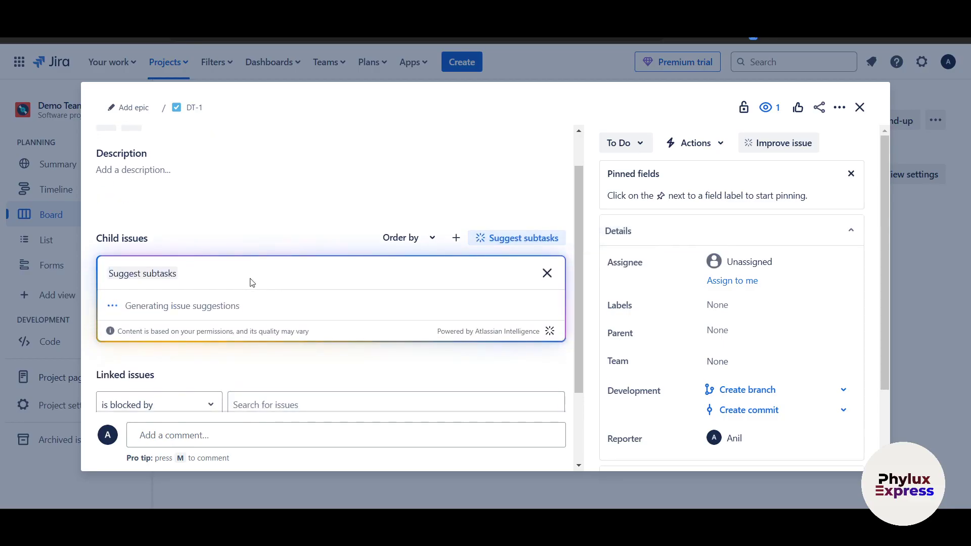
scroll(167, 316, "down", 1)
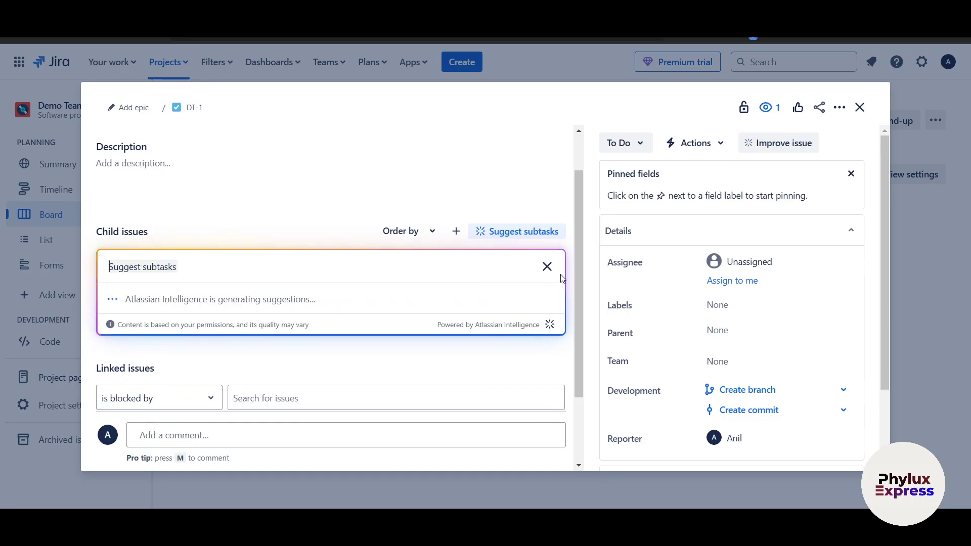
left_click(547, 266)
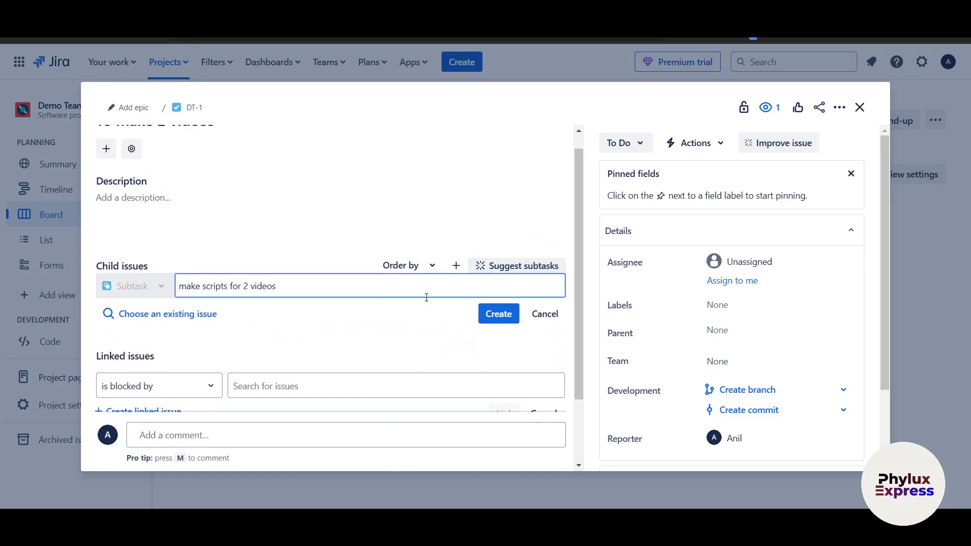
left_click(493, 313)
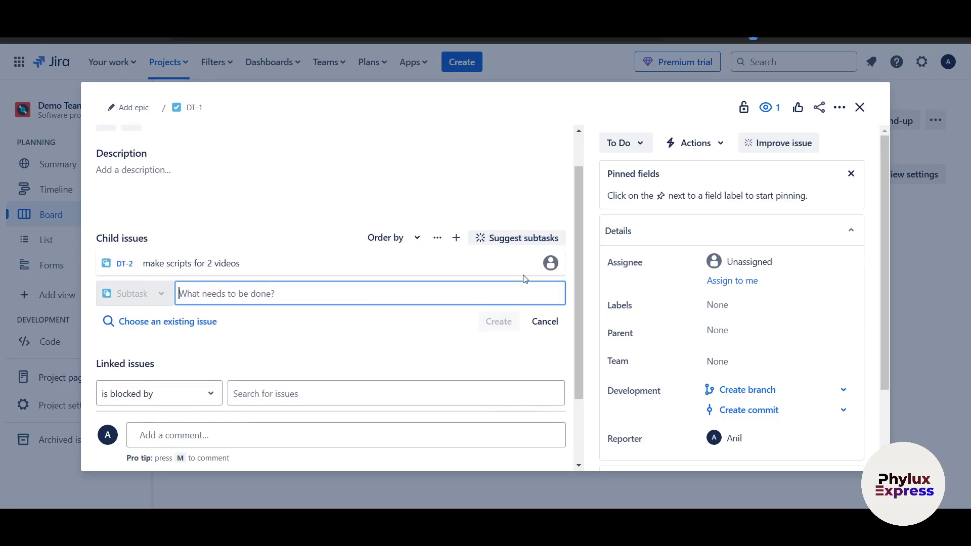
Step: View the workflow of the "make scripts for 2 videos" subtask, and return to the board
left_click(541, 263)
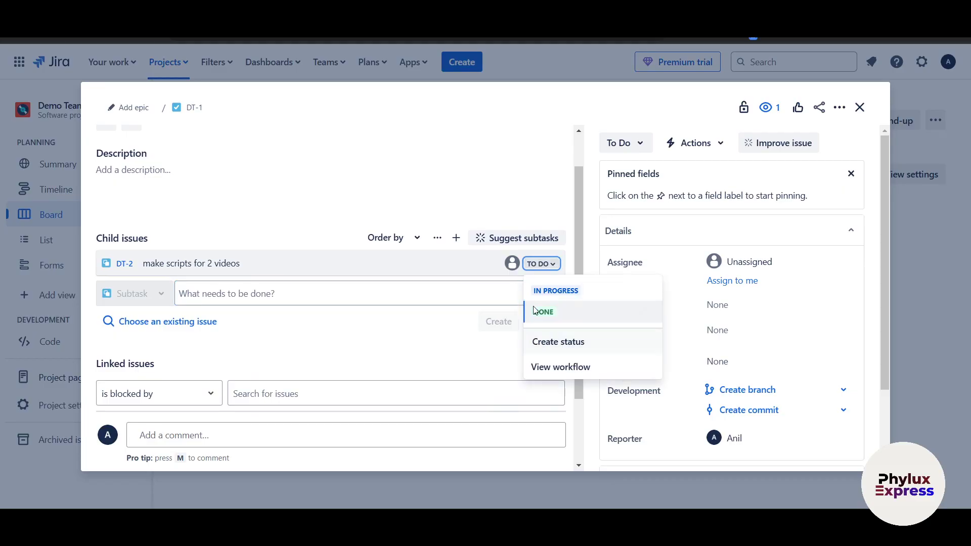
left_click(580, 369)
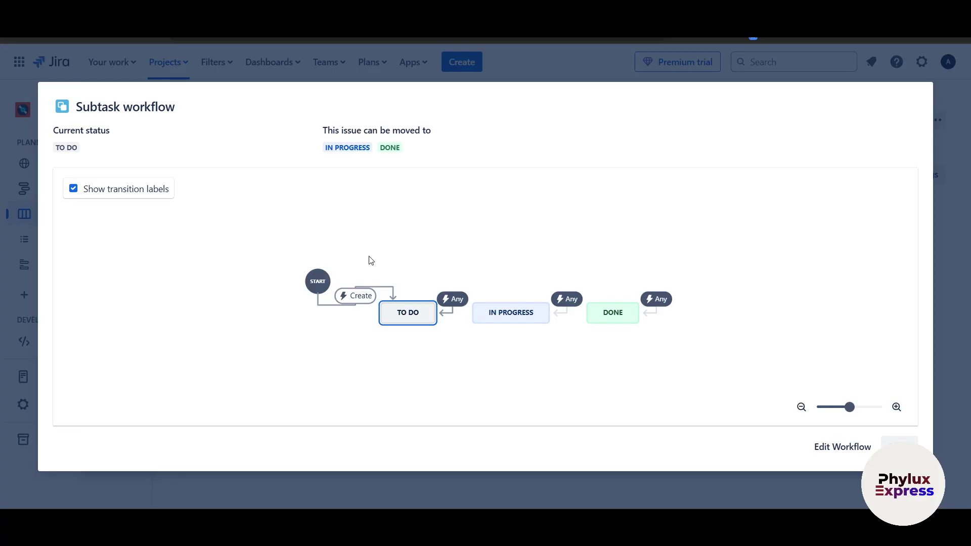
left_click(937, 167)
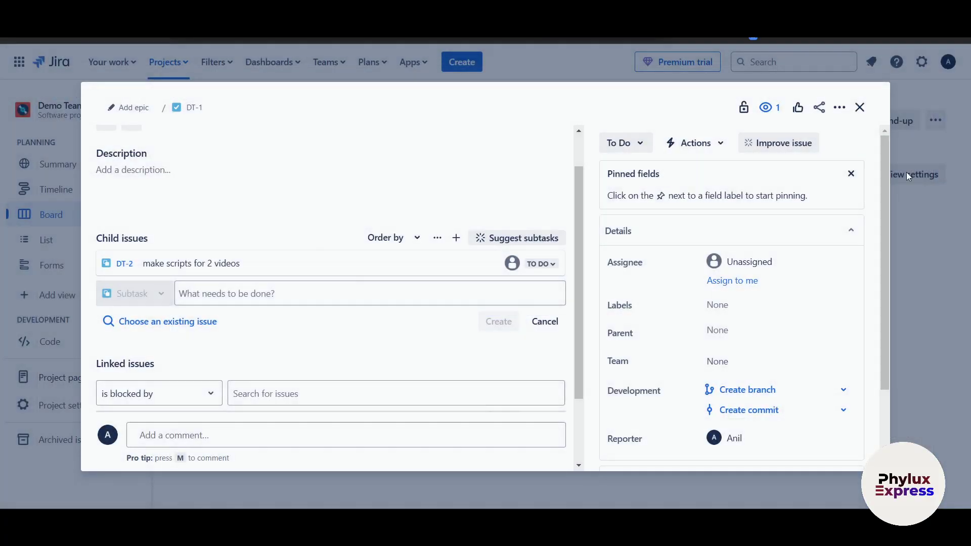
left_click(952, 285)
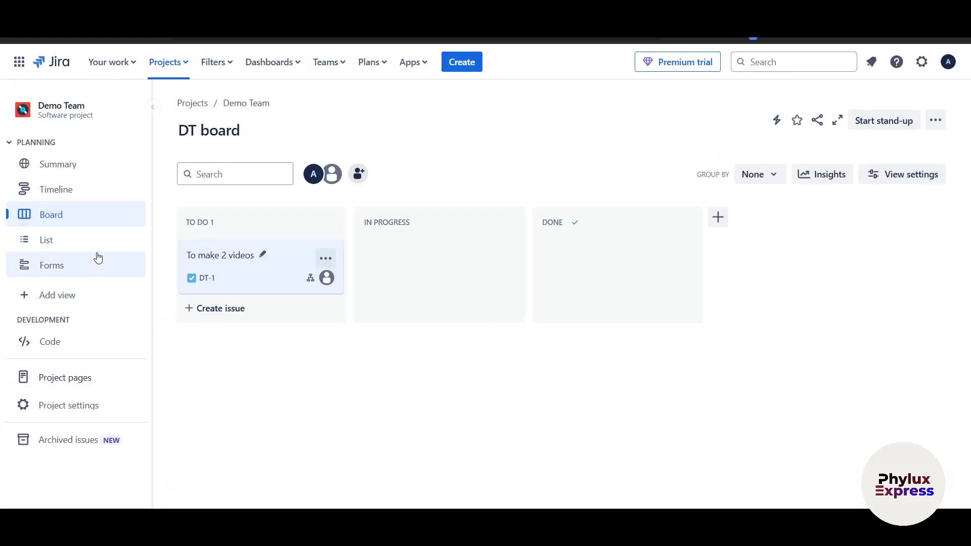
left_click(265, 280)
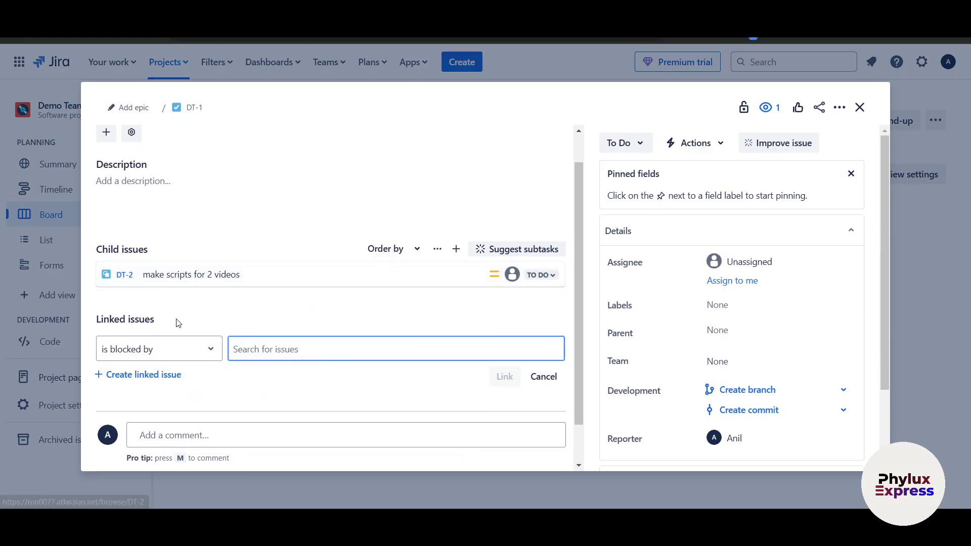
scroll(178, 324, "down", 1)
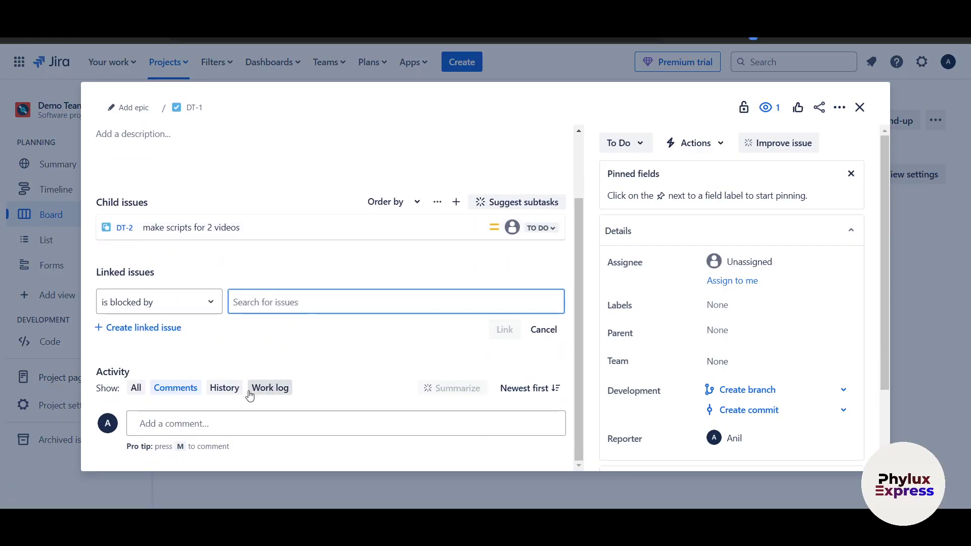
left_click(176, 433)
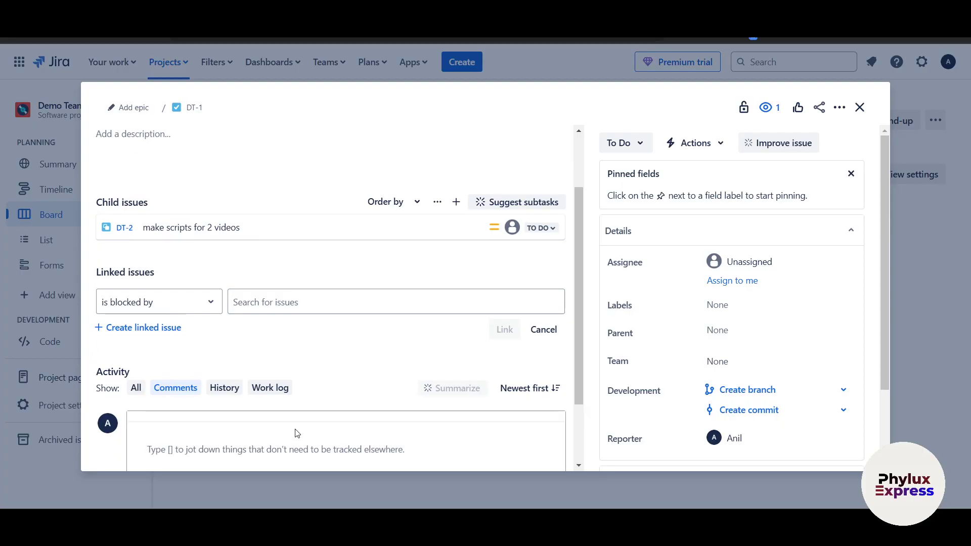
type("@")
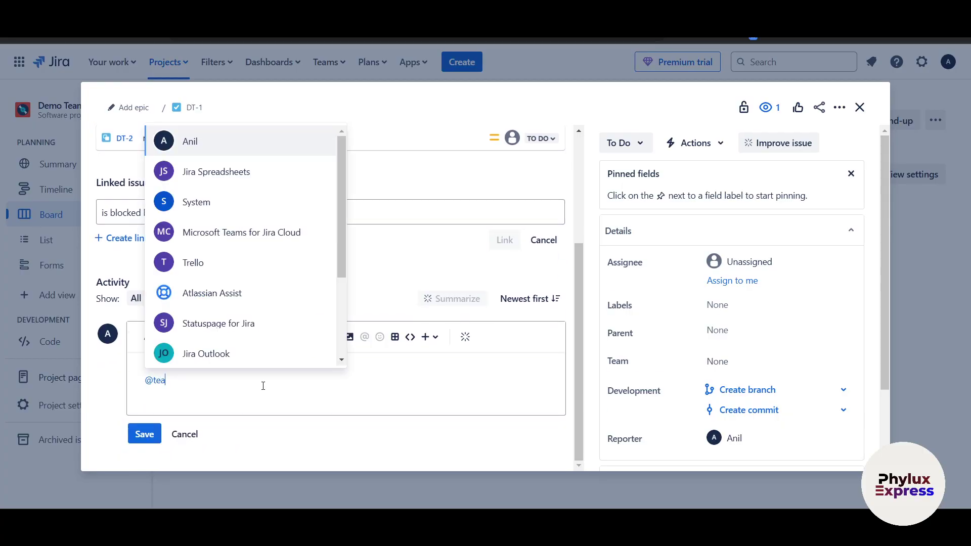
type("tea")
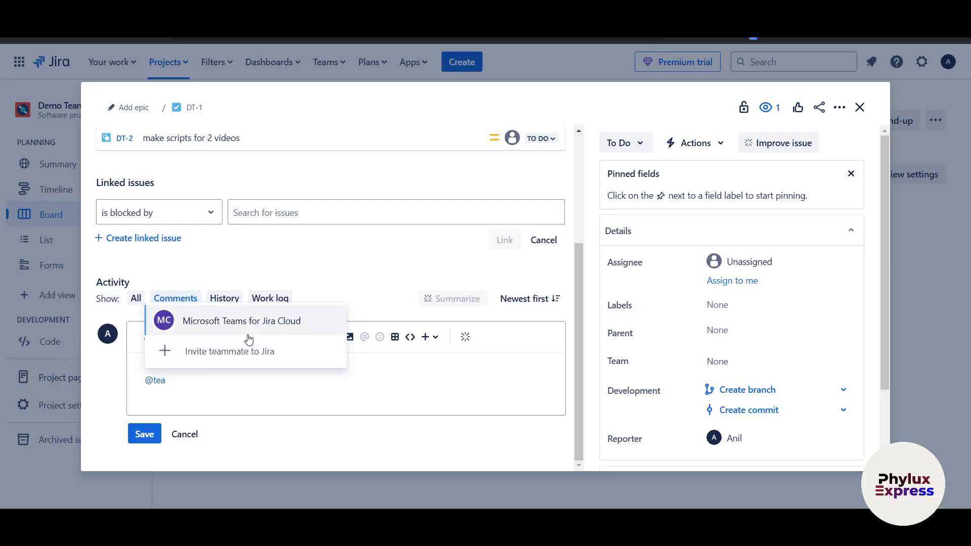
key("BackSpace")
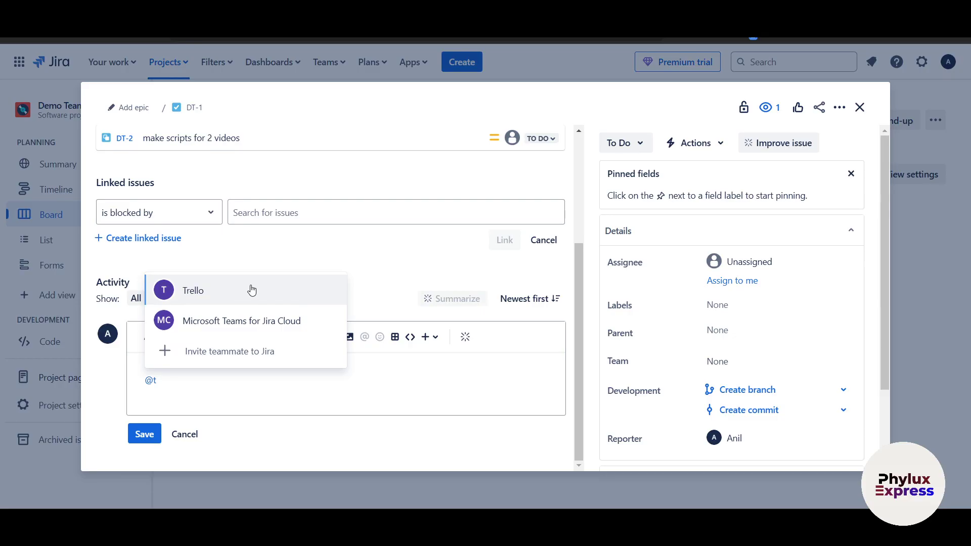
left_click(860, 108)
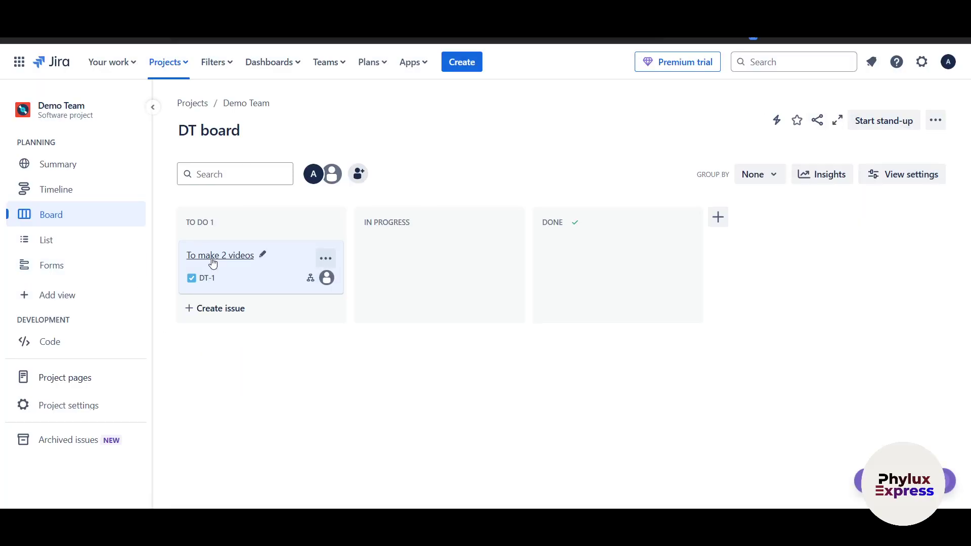
Step: Move the "To make 2 videos" card from To Do through In Progress to Done, leaving no new issue there
left_click_drag(253, 279, 356, 253)
left_click_drag(243, 281, 374, 238)
left_click_drag(496, 265, 556, 249)
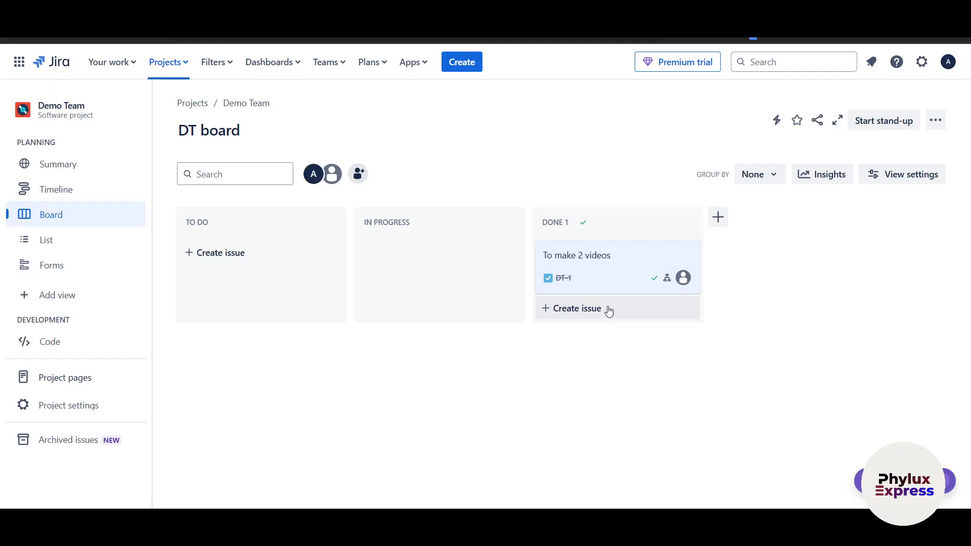
left_click(575, 306)
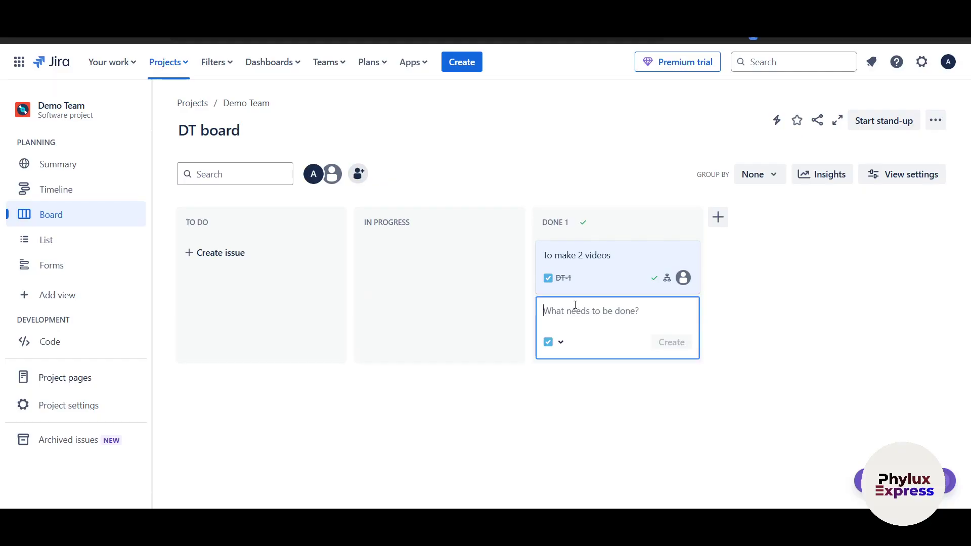
left_click(769, 359)
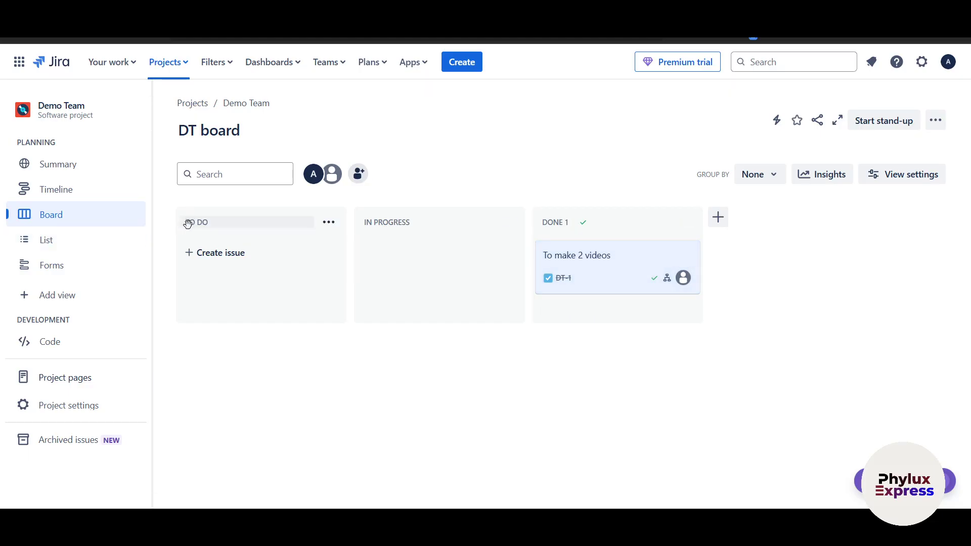
Step: Add a board column named "archive" and move the "To make 2 videos" card from Done into it
left_click(718, 220)
type("archive")
key("Return")
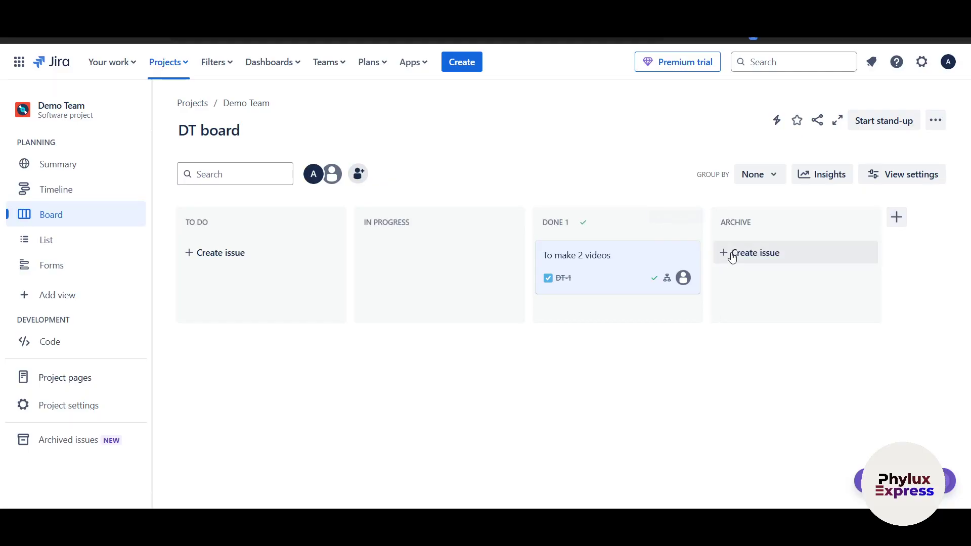
left_click_drag(585, 255, 763, 245)
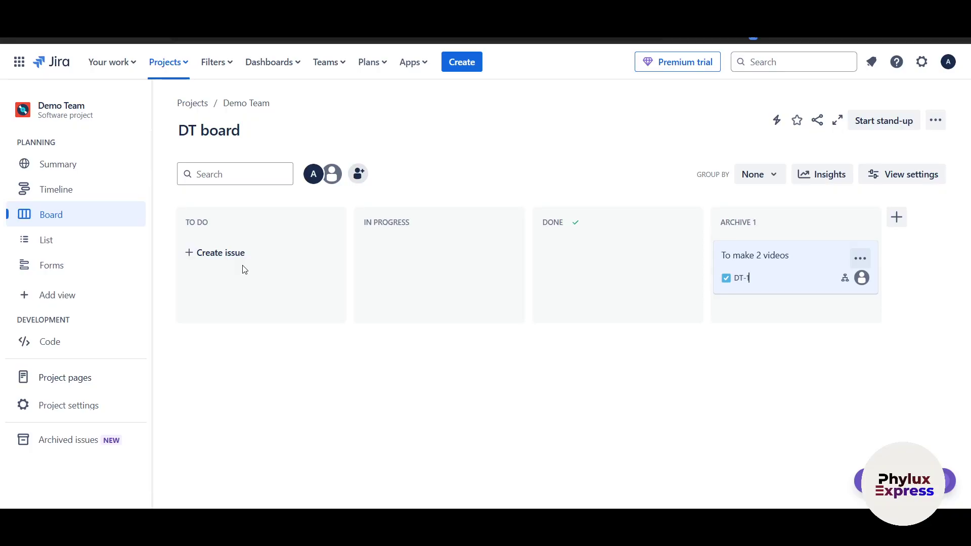
Step: Open the issue creation form, look through its project, issue type, summary, description and assignee fields, and close it without creating an issue
key("c")
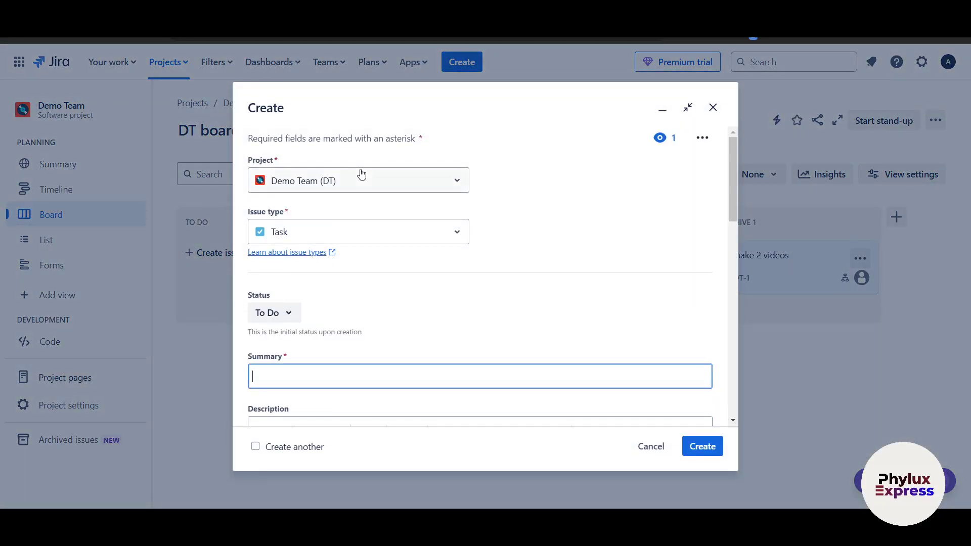
scroll(322, 219, "down", 4)
scroll(318, 220, "up", 4)
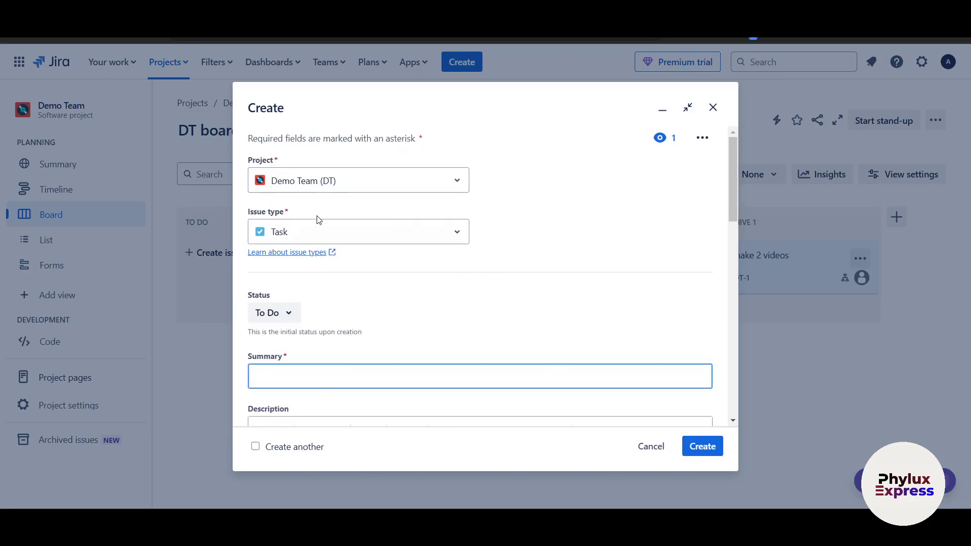
left_click(315, 186)
left_click(530, 198)
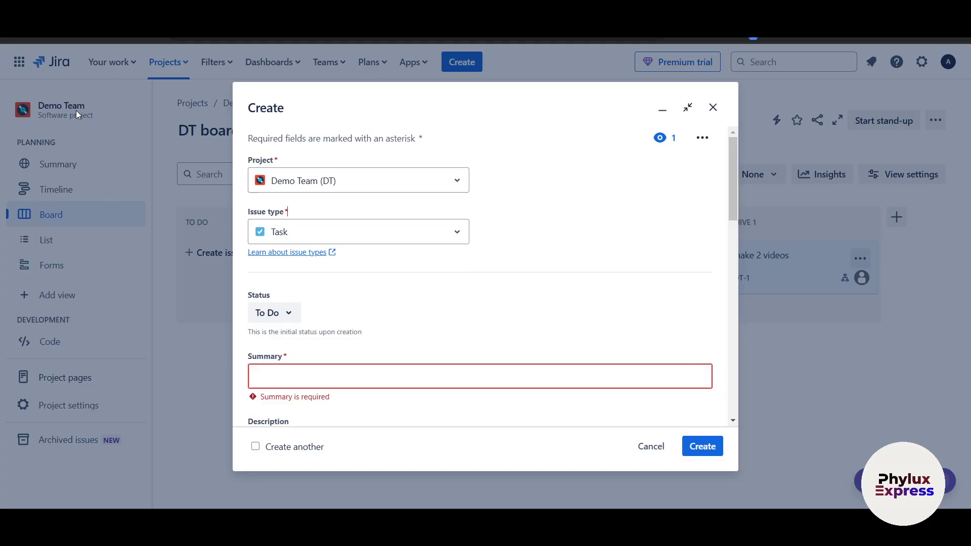
scroll(389, 245, "down", 1)
left_click(373, 226)
left_click(374, 226)
scroll(374, 226, "down", 3)
scroll(281, 240, "down", 5)
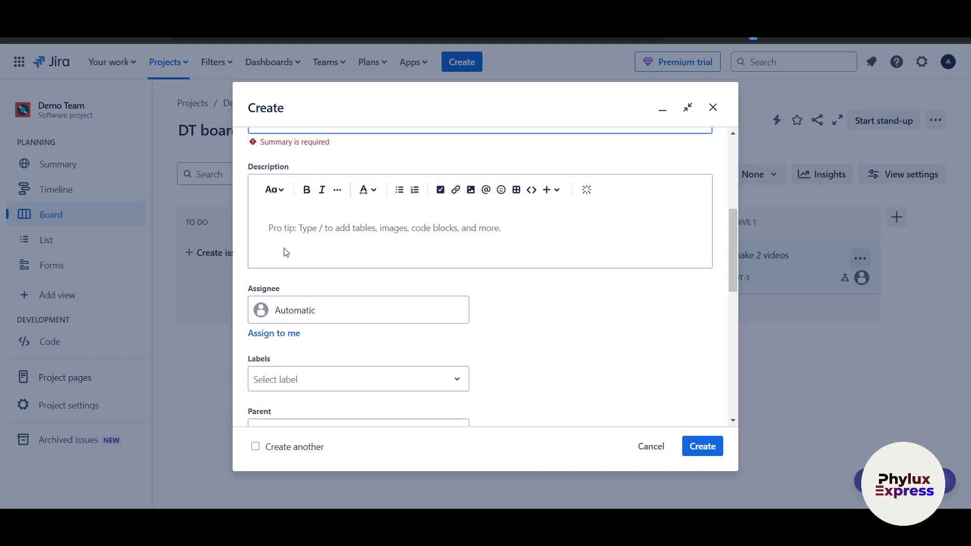
scroll(371, 254, "down", 6)
left_click(714, 109)
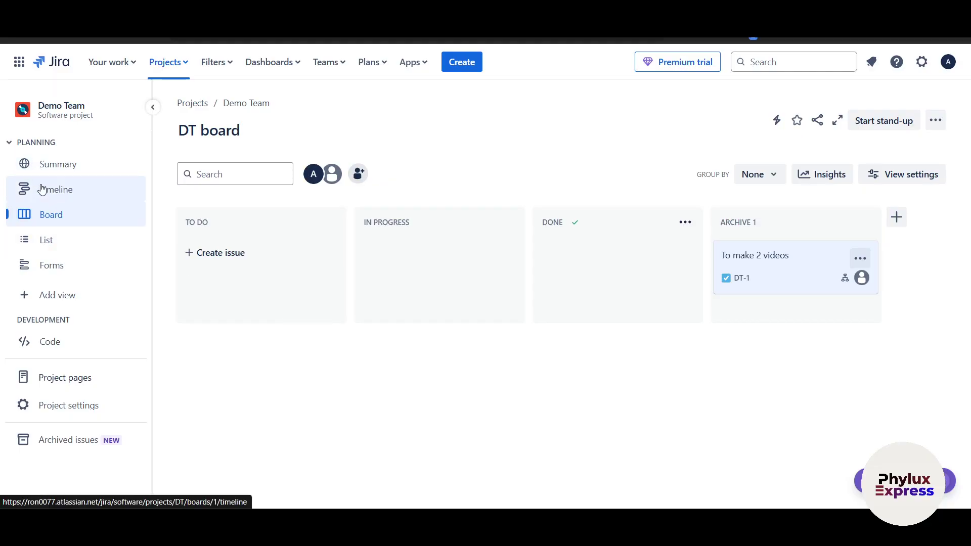
Step: Open the Demo Team project summary and examine the issue total and status breakdown in the Status overview chart
left_click(52, 170)
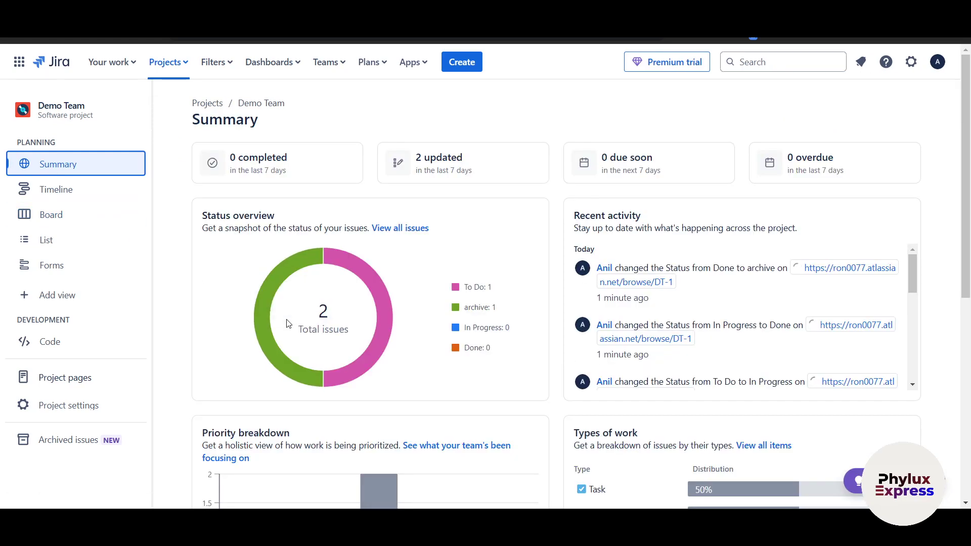
scroll(455, 358, "down", 1)
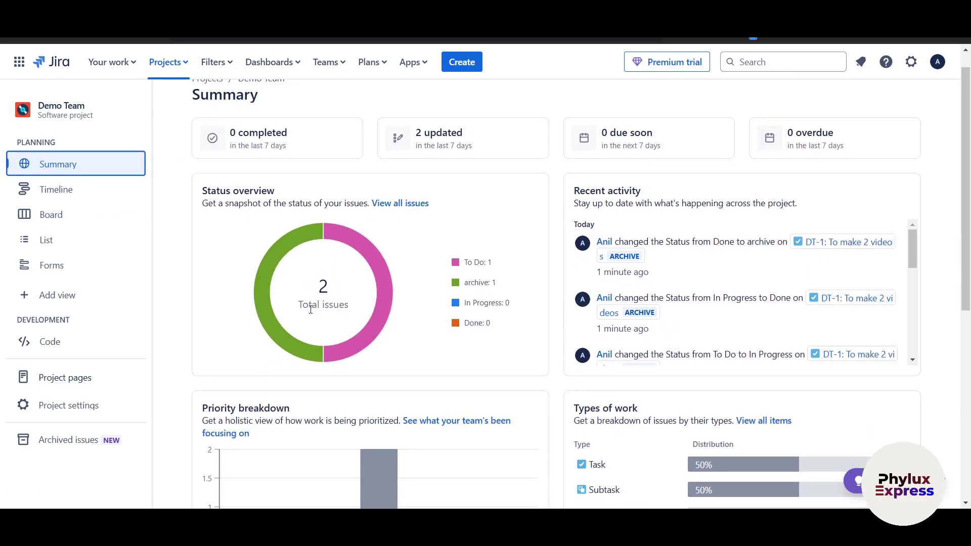
left_click_drag(313, 280, 335, 280)
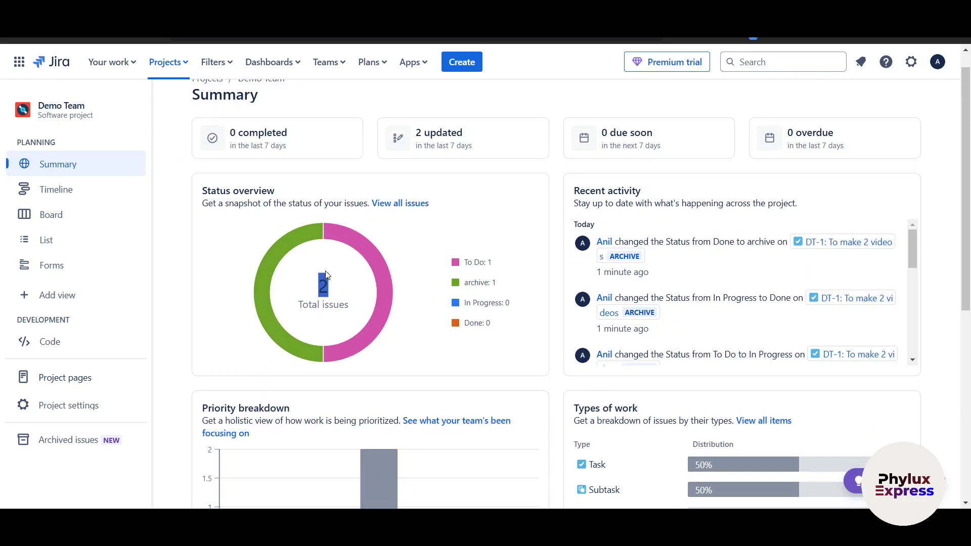
left_click(432, 355)
double_click(324, 305)
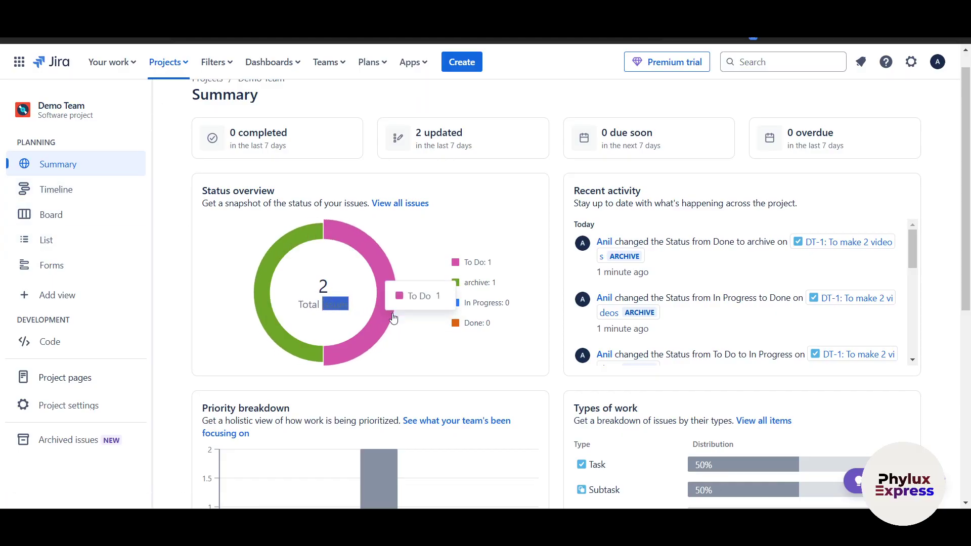
left_click(469, 359)
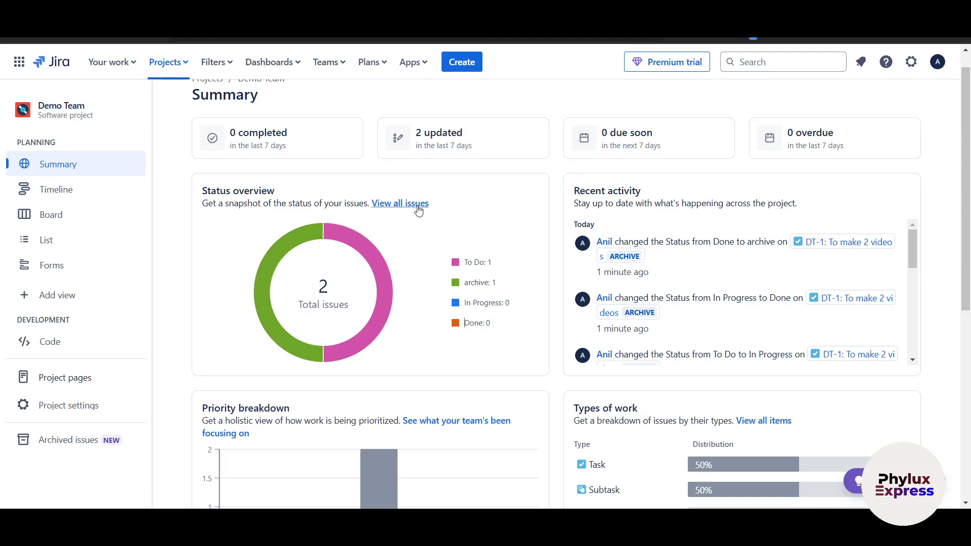
Step: Read through the Recent activity feed of the project summary down to its oldest entry
scroll(452, 242, "down", 1)
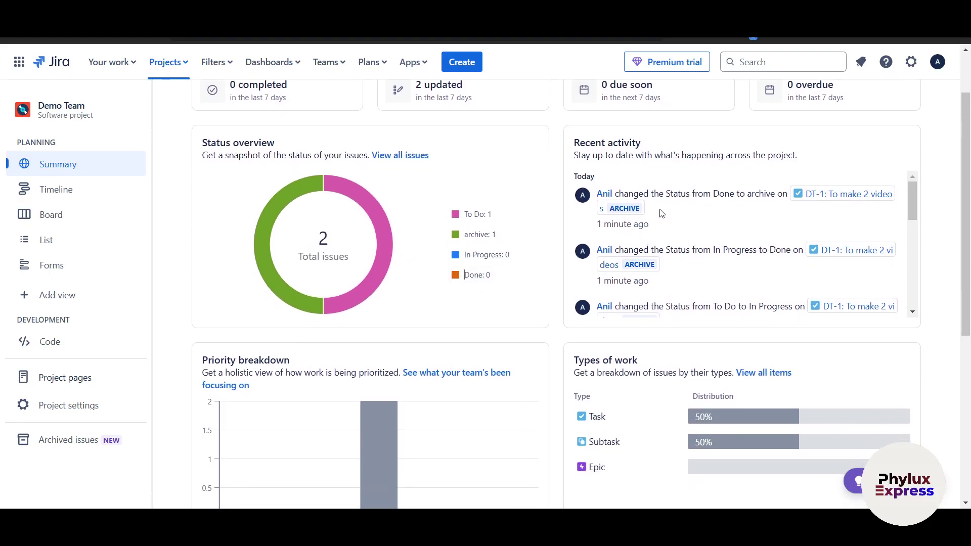
scroll(632, 217, "up", 1)
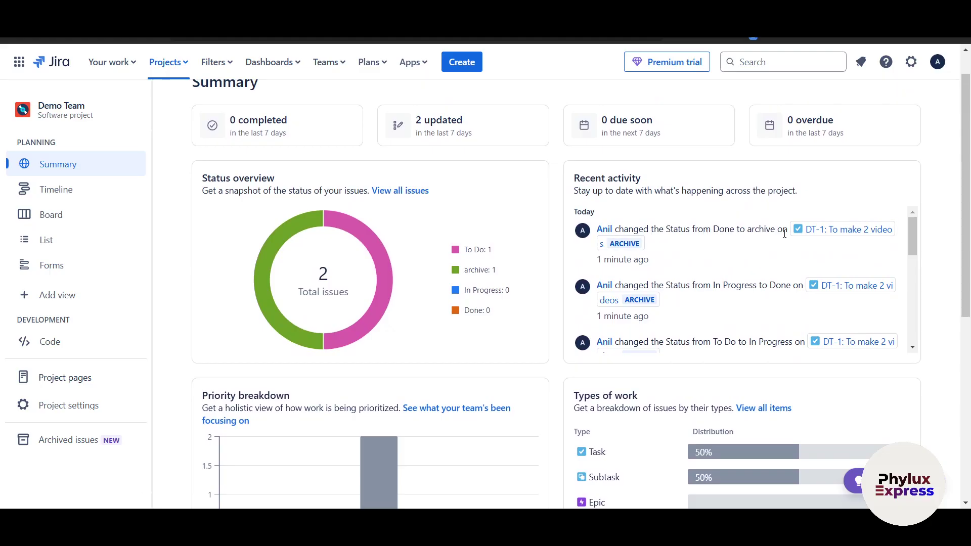
left_click(841, 232)
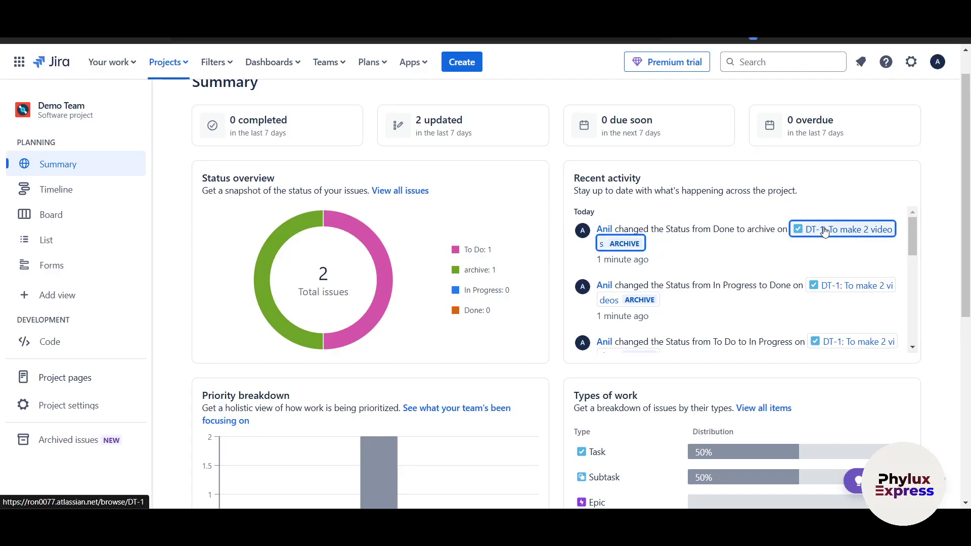
scroll(756, 243, "down", 5)
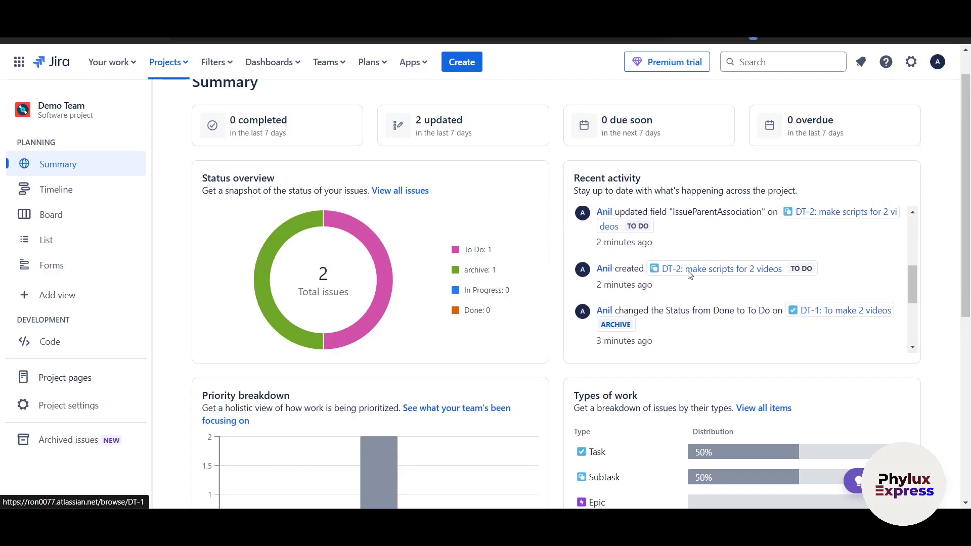
scroll(718, 283, "down", 4)
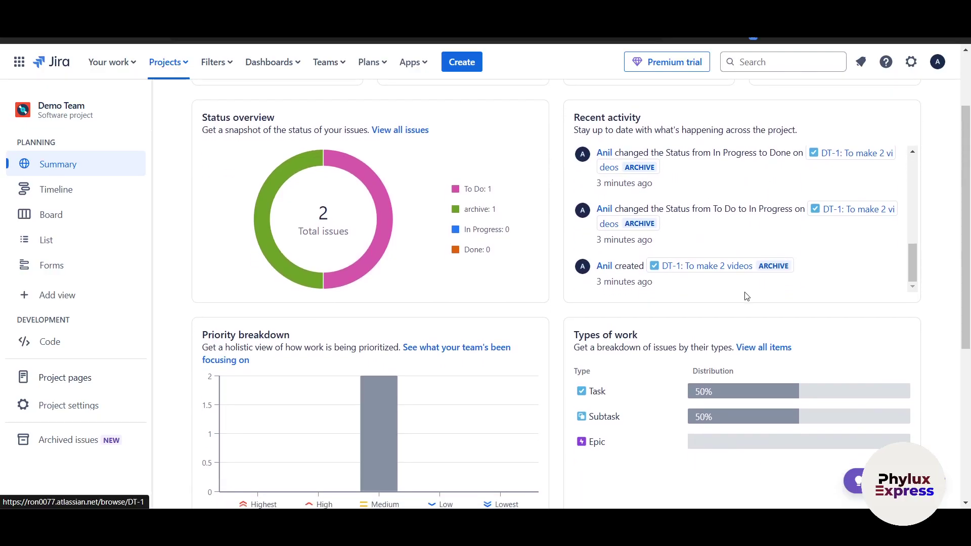
scroll(809, 288, "up", 5)
scroll(789, 242, "down", 5)
scroll(927, 240, "up", 2)
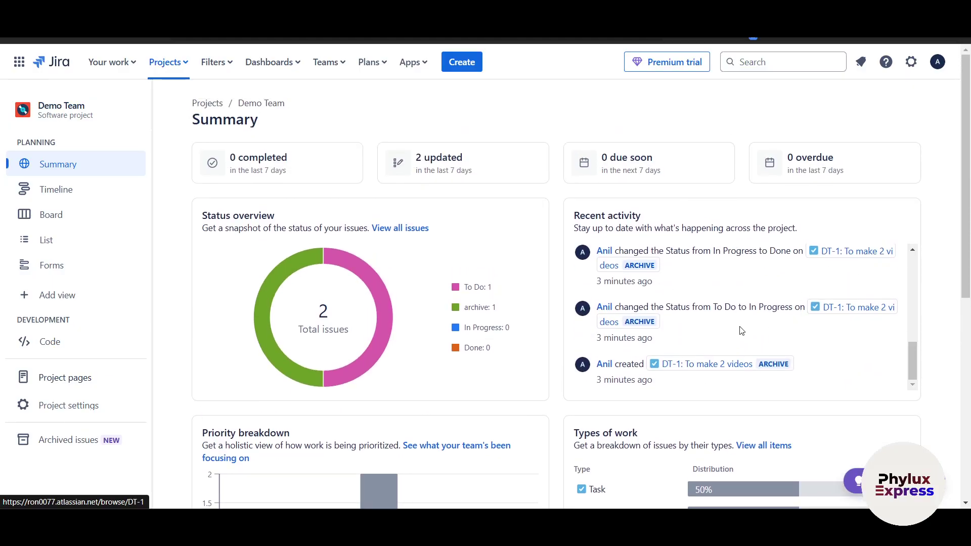
Step: Examine the Priority breakdown chart and the Task, Subtask and Epic distribution under Types of work
scroll(515, 381, "down", 5)
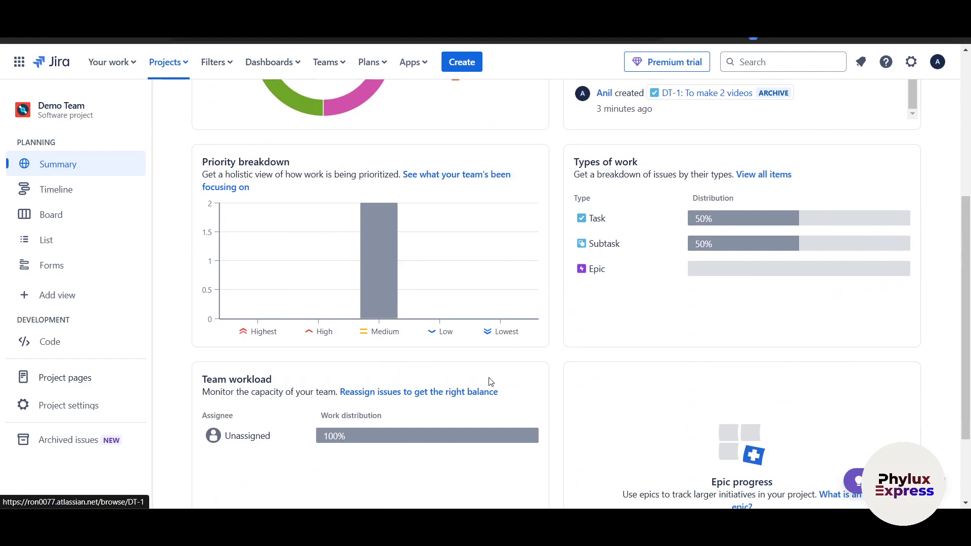
scroll(489, 382, "up", 2)
mouse_move(378, 306)
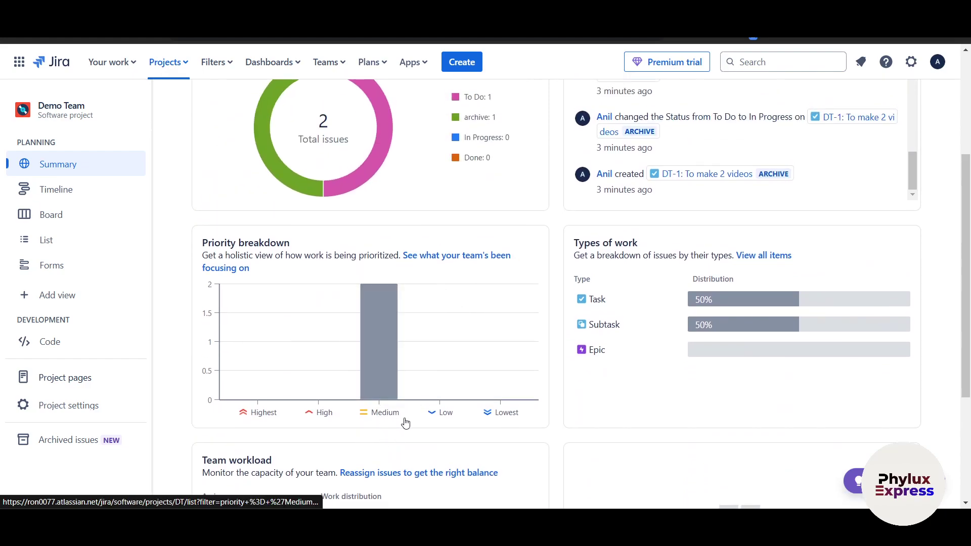
scroll(612, 394, "up", 1)
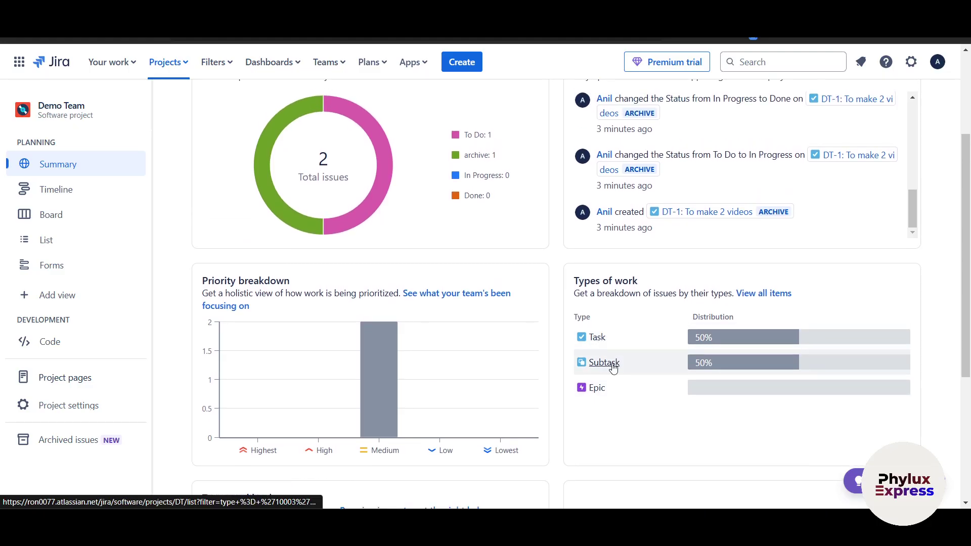
mouse_move(697, 342)
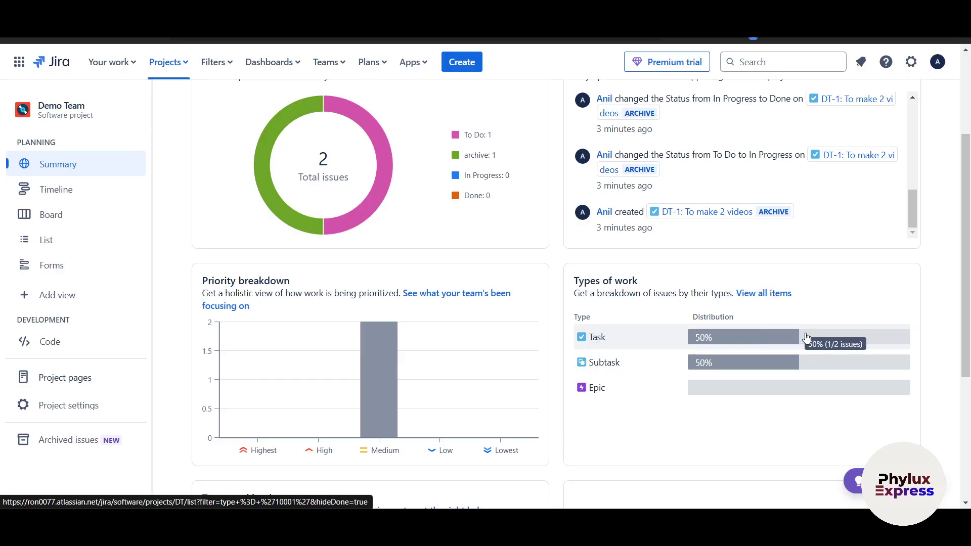
scroll(708, 347, "up", 1)
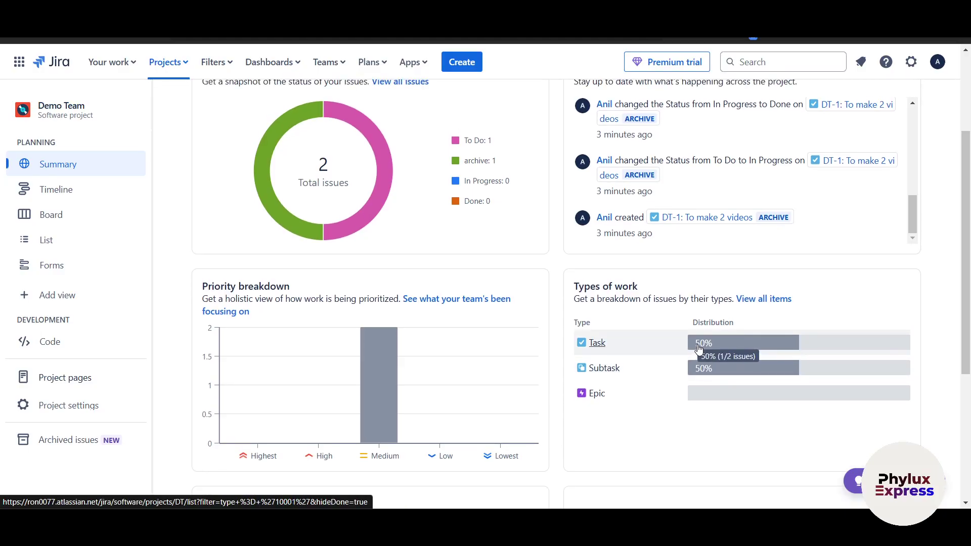
scroll(685, 344, "up", 1)
scroll(50, 218, "up", 2)
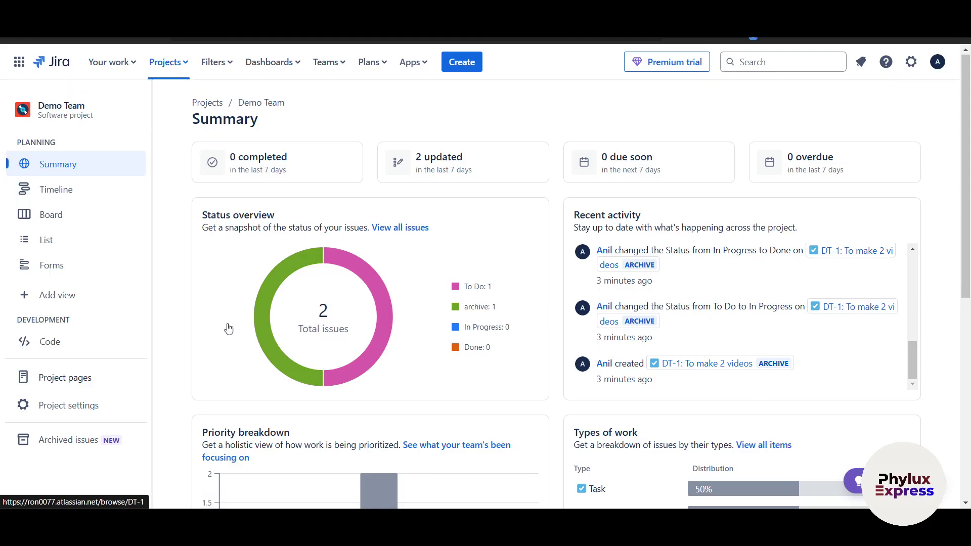
Step: Review the Team workload and Epic progress sections at the end of the project summary
scroll(427, 329, "down", 5)
scroll(424, 329, "up", 3)
scroll(424, 329, "down", 6)
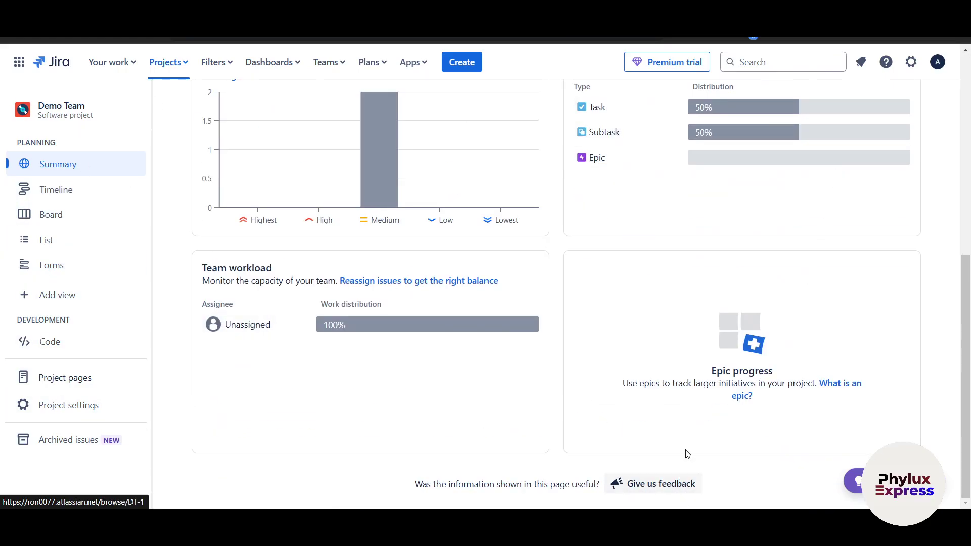
scroll(685, 466, "up", 8)
Step: View the earlier months on the project timeline, and return to the project summary
left_click(102, 189)
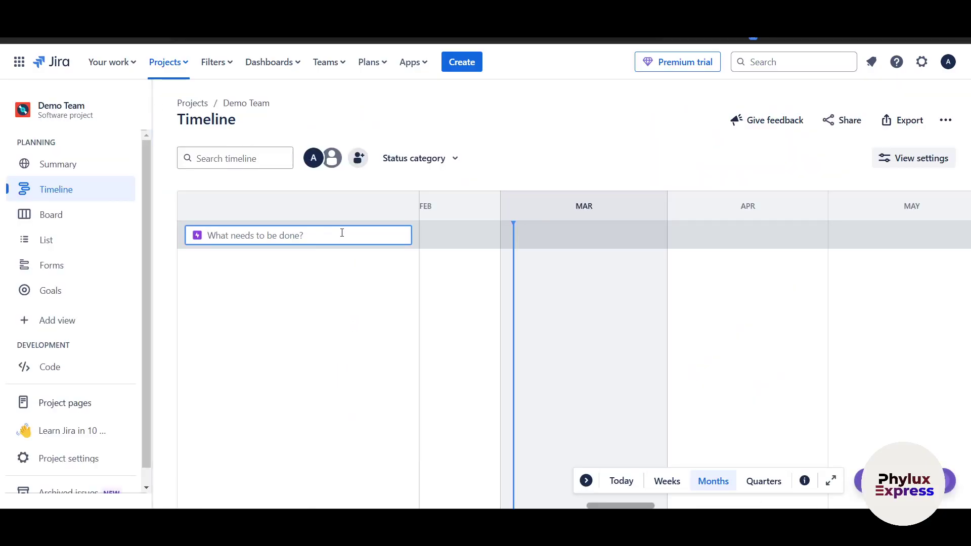
scroll(607, 275, "left", 10)
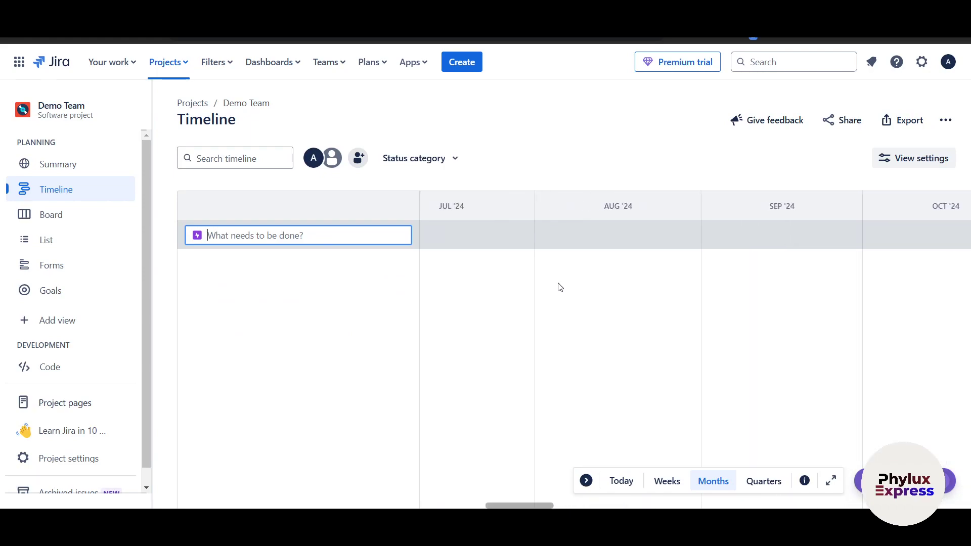
scroll(558, 286, "left", 10)
left_click(58, 164)
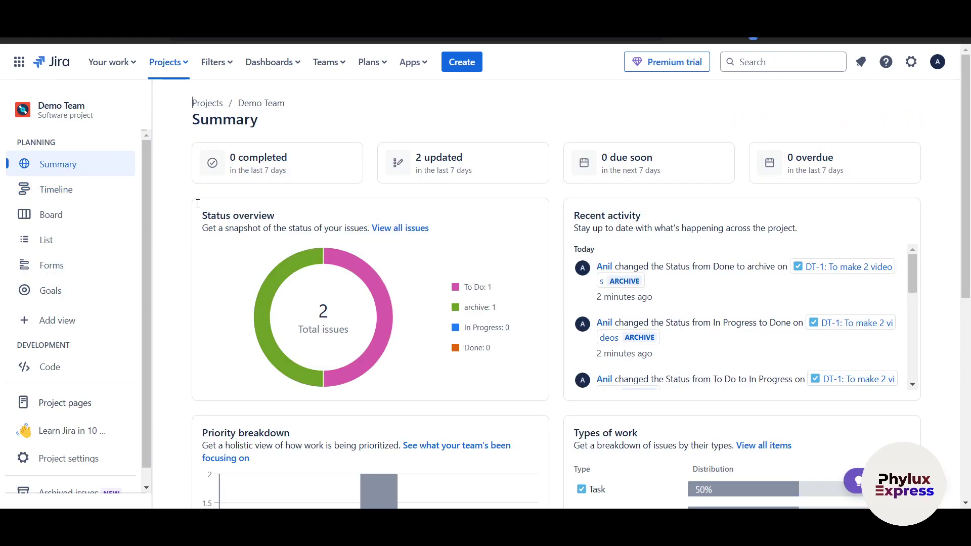
Step: Open the project timeline, try the Weeks and Months scales, and set the scale to Quarters
left_click(56, 189)
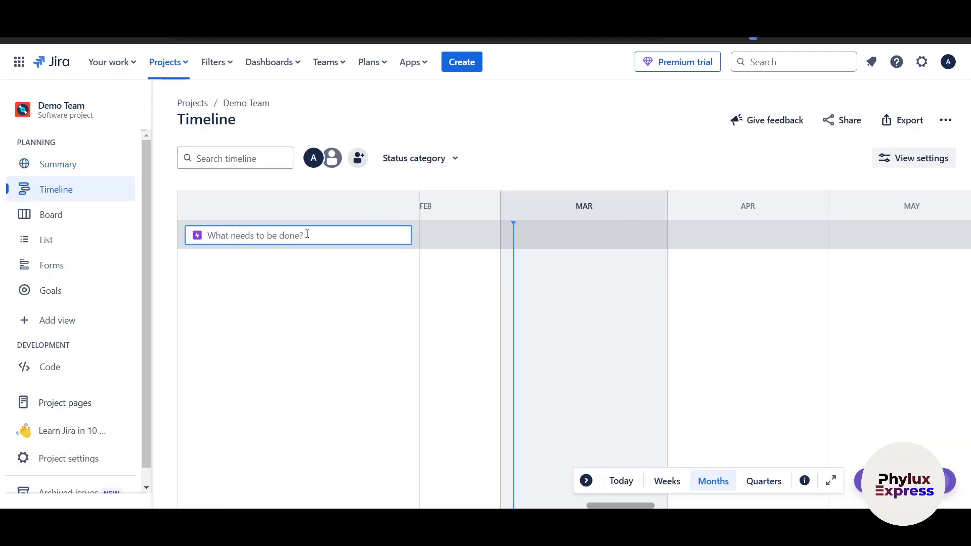
left_click(658, 484)
left_click(730, 484)
left_click(746, 483)
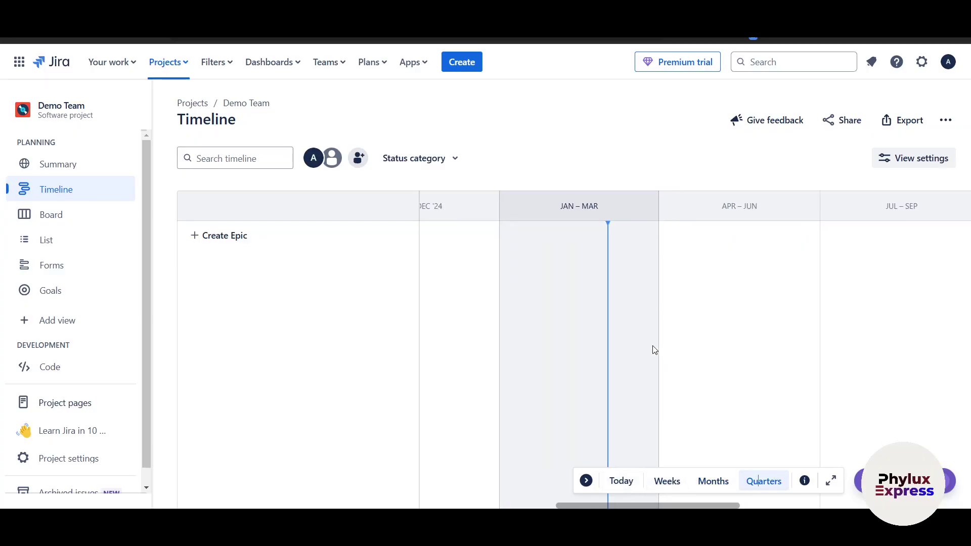
Step: Create an epic named "edit 1 video" on the timeline, and center the timeline on today's date
left_click(228, 239)
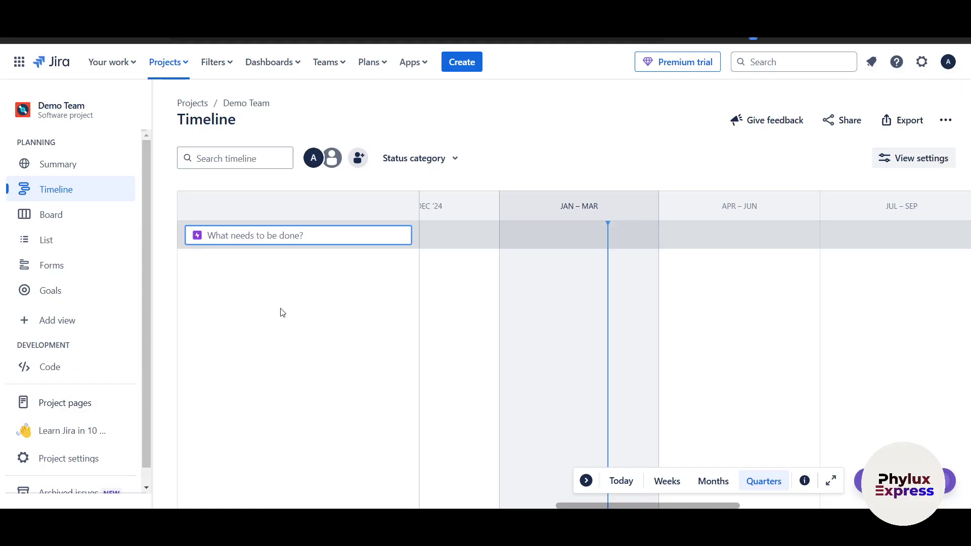
type("edit 1 video")
left_click(621, 482)
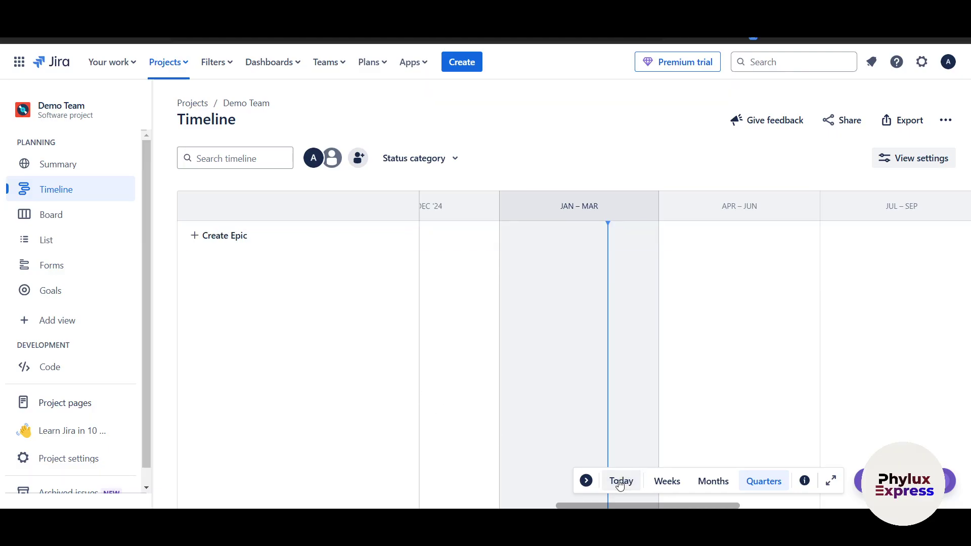
left_click(267, 242)
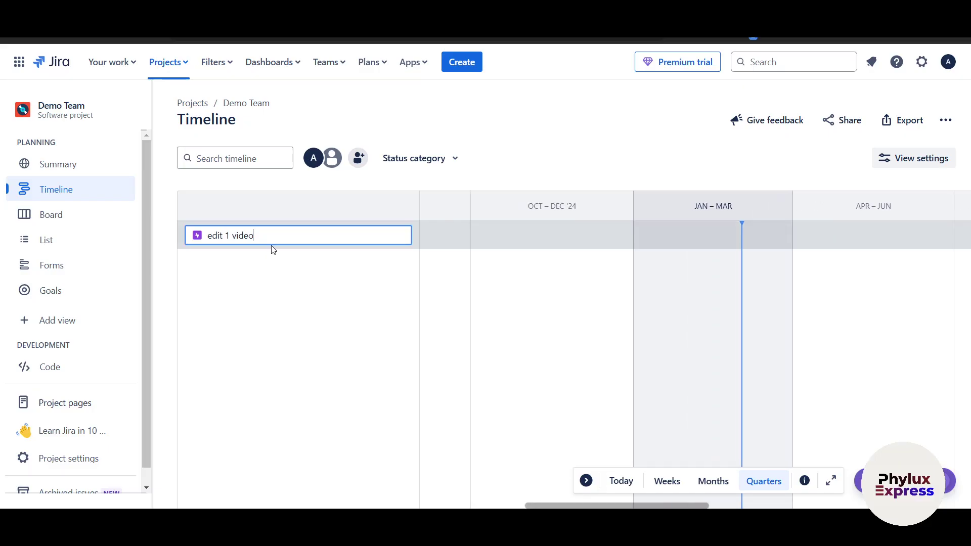
key("Return")
left_click(267, 310)
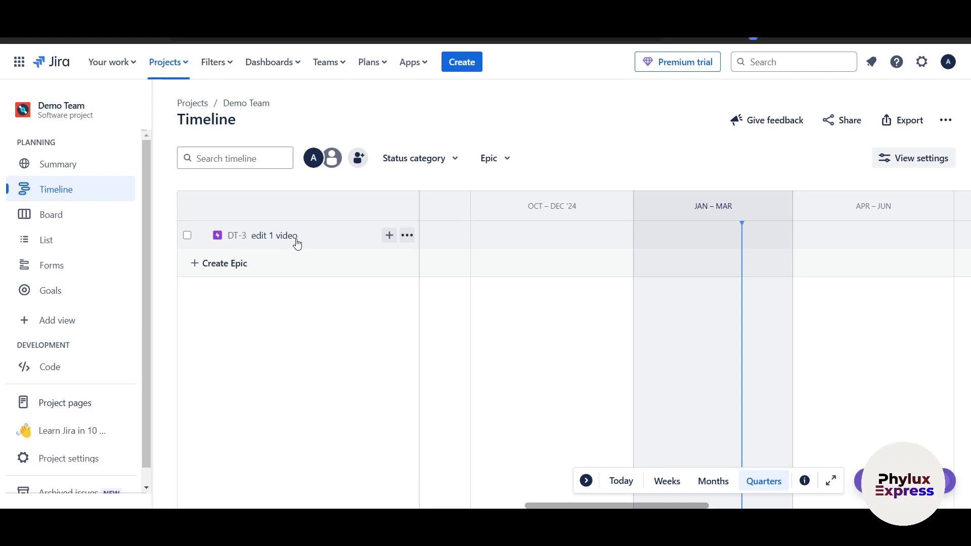
Step: Add a child task named "collect all the assets of video" under the "edit 1 video" epic
left_click(387, 236)
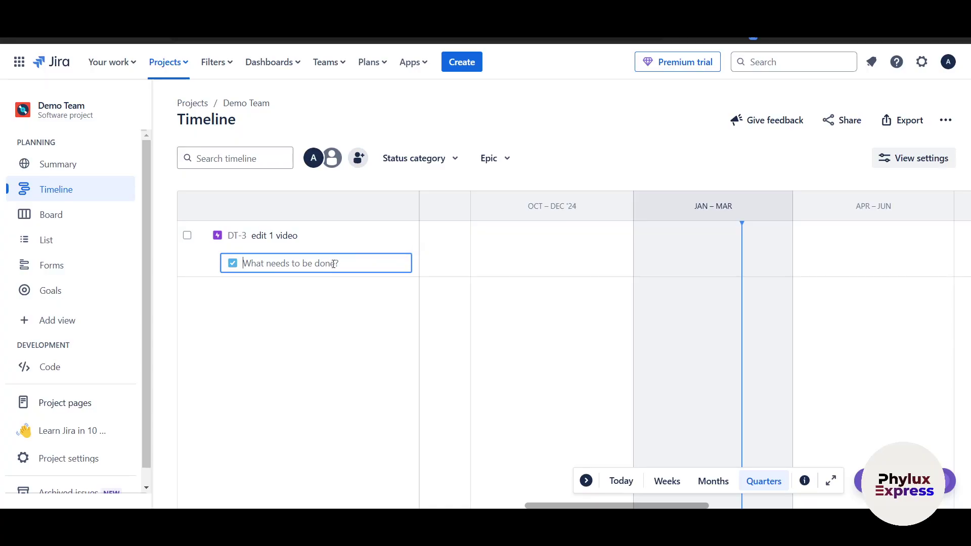
type("col")
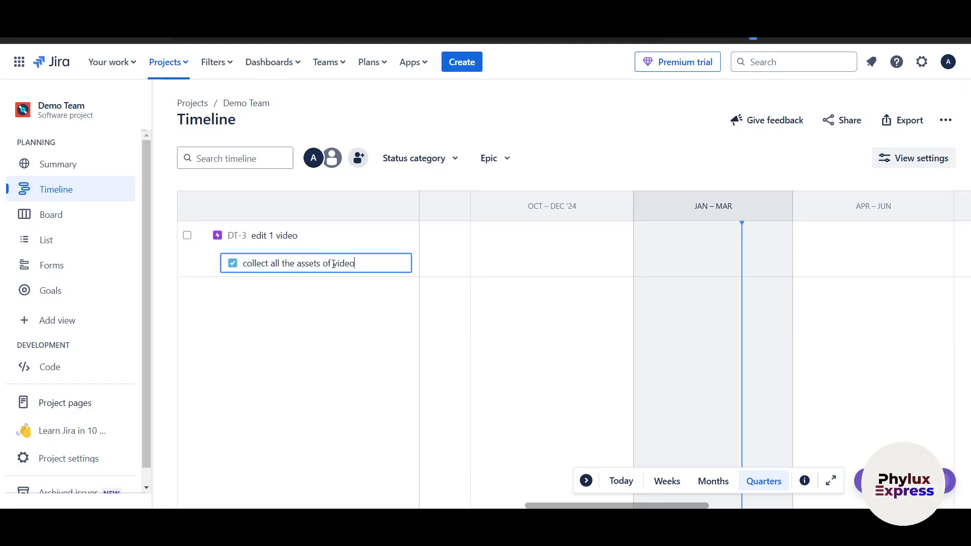
type("lect all the assets of video")
key("Return")
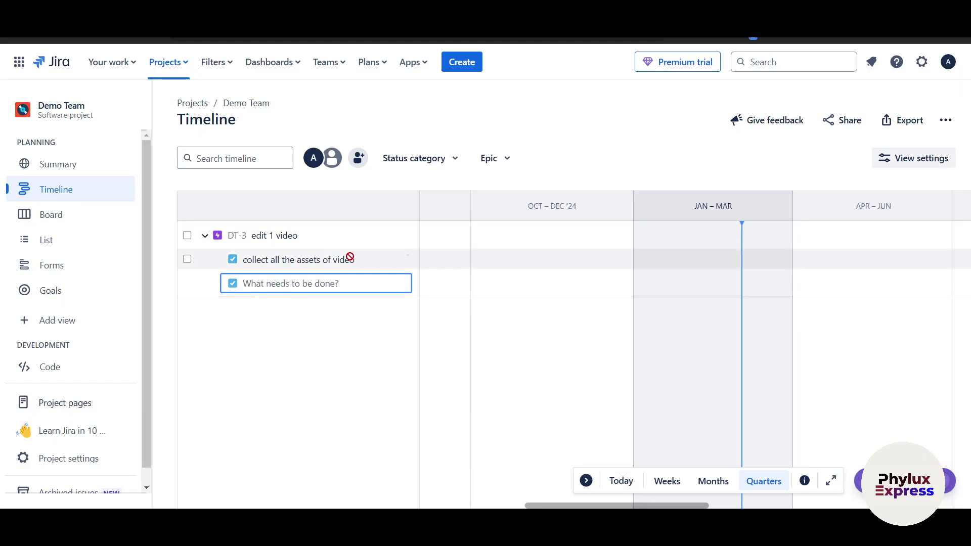
Step: View the "collect all the assets of video" task's details, and collapse and re-expand its parent epic
left_click(235, 263)
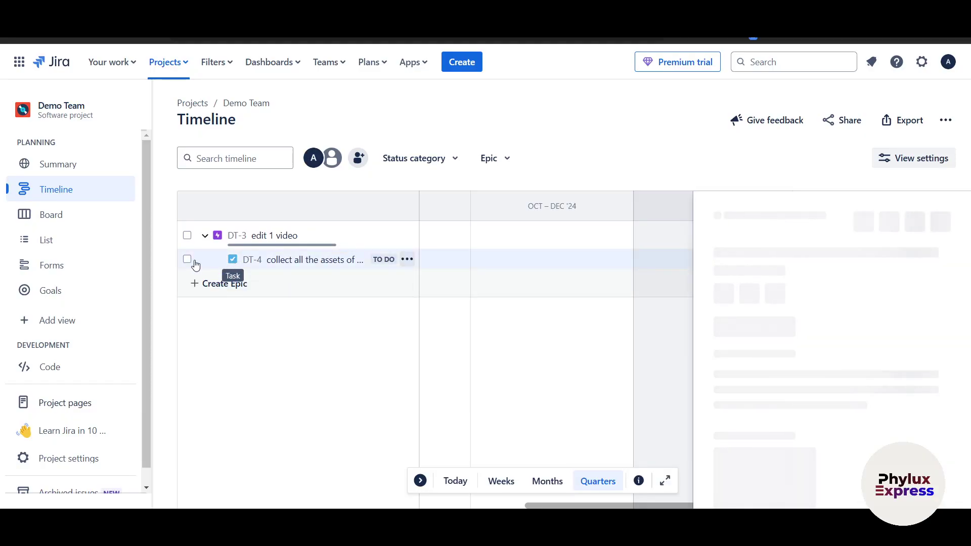
left_click(187, 258)
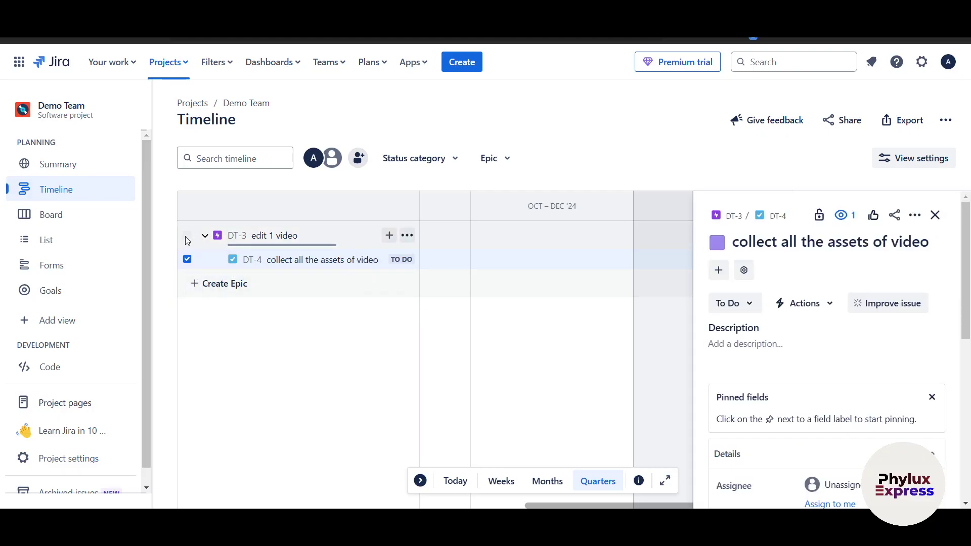
left_click(203, 237)
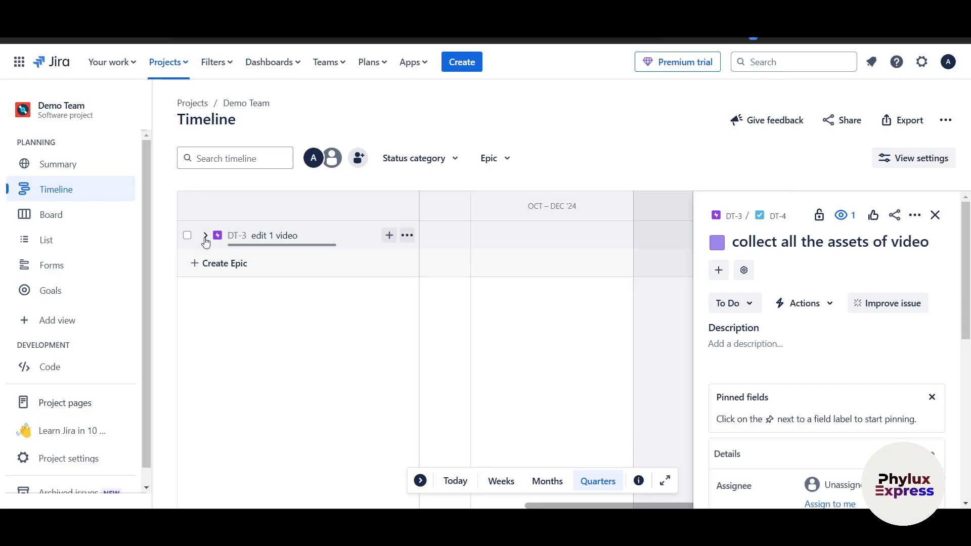
left_click(205, 238)
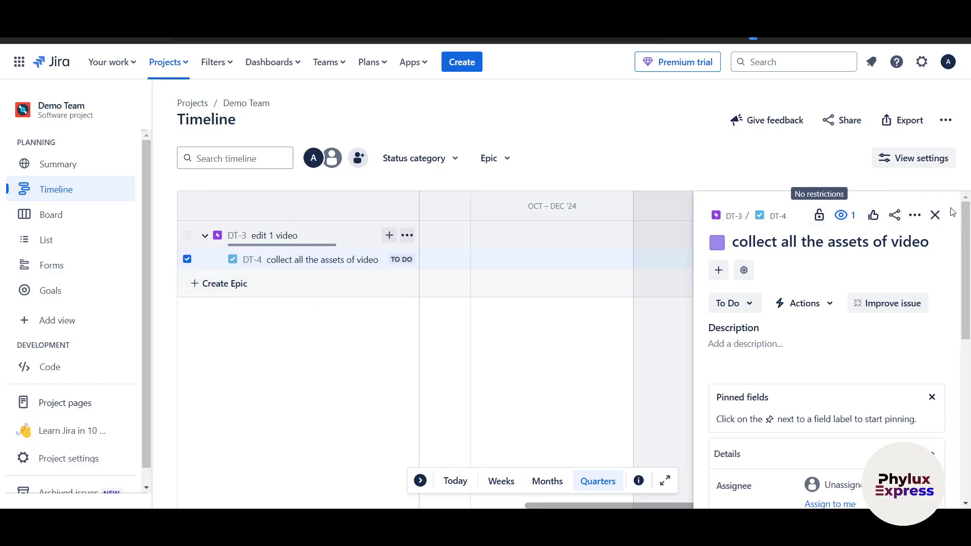
left_click(935, 215)
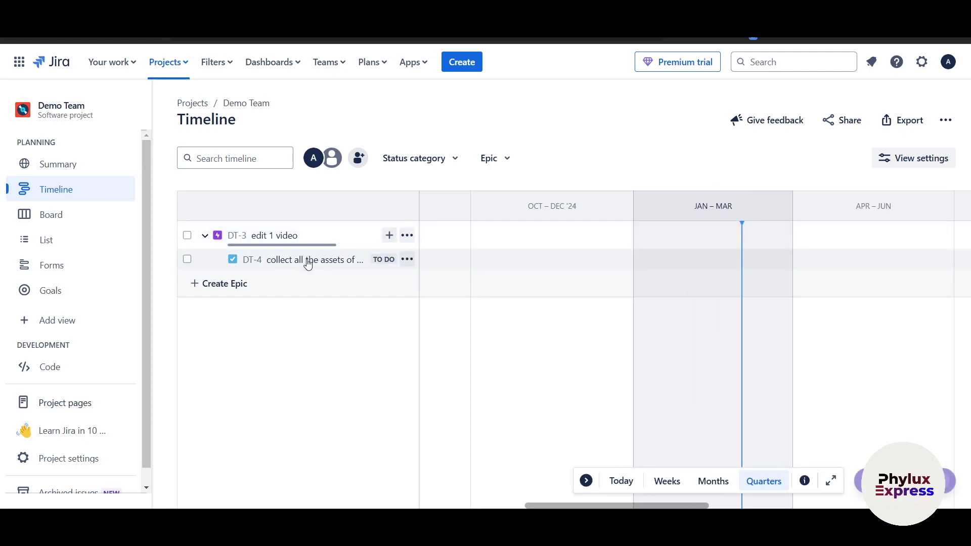
Step: Set the status of the "collect all the assets of video" task to In Progress
left_click(381, 259)
left_click(743, 308)
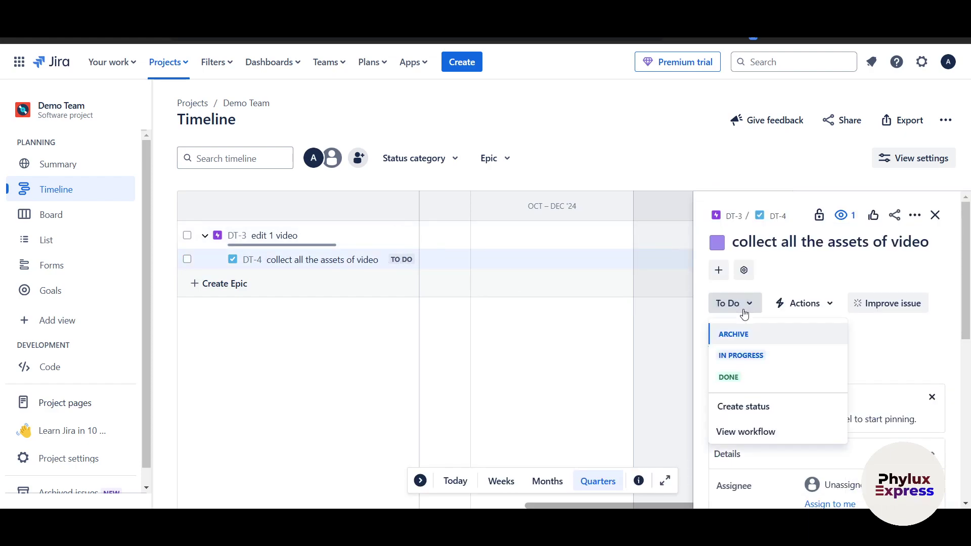
left_click(820, 353)
left_click(730, 309)
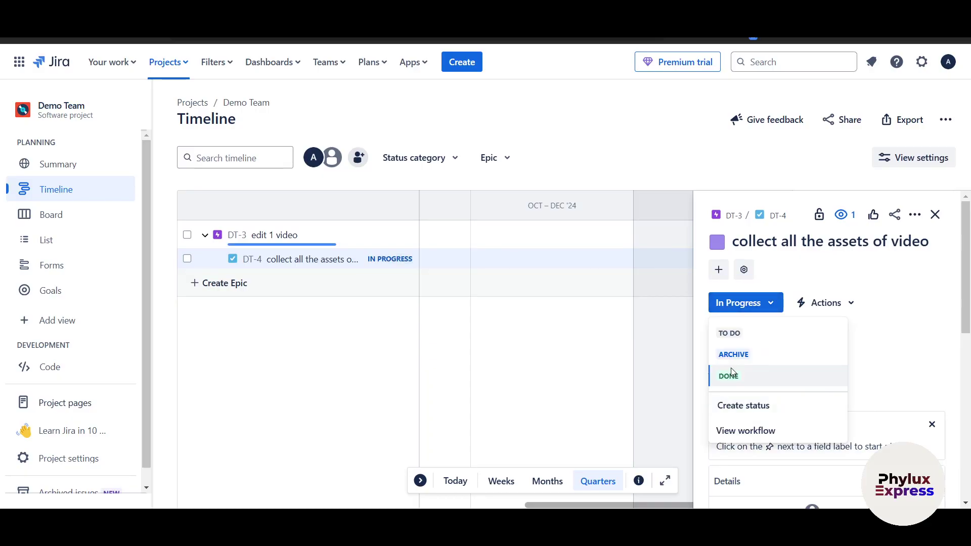
left_click(882, 362)
Step: Check the child task's automation actions, watch options and role restriction settings
left_click(825, 303)
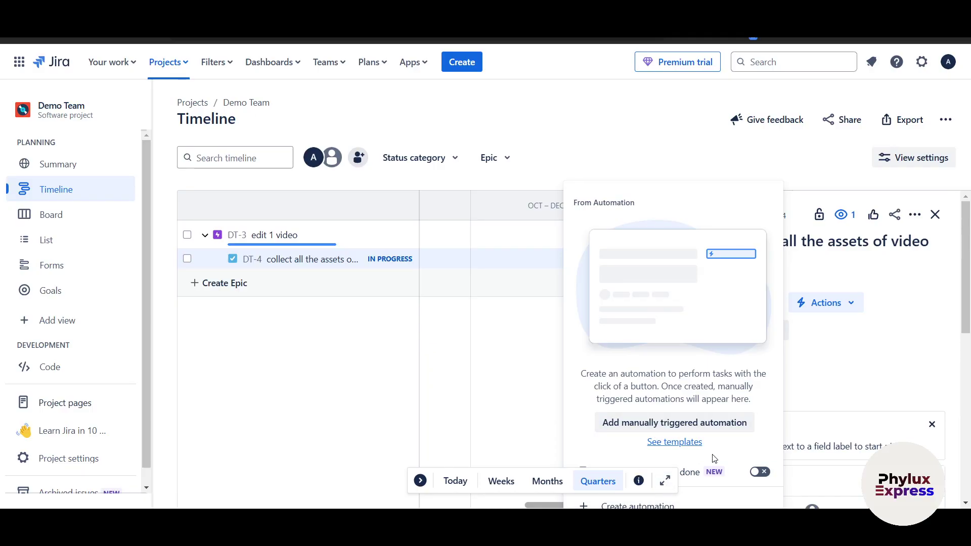
left_click(839, 219)
left_click(841, 220)
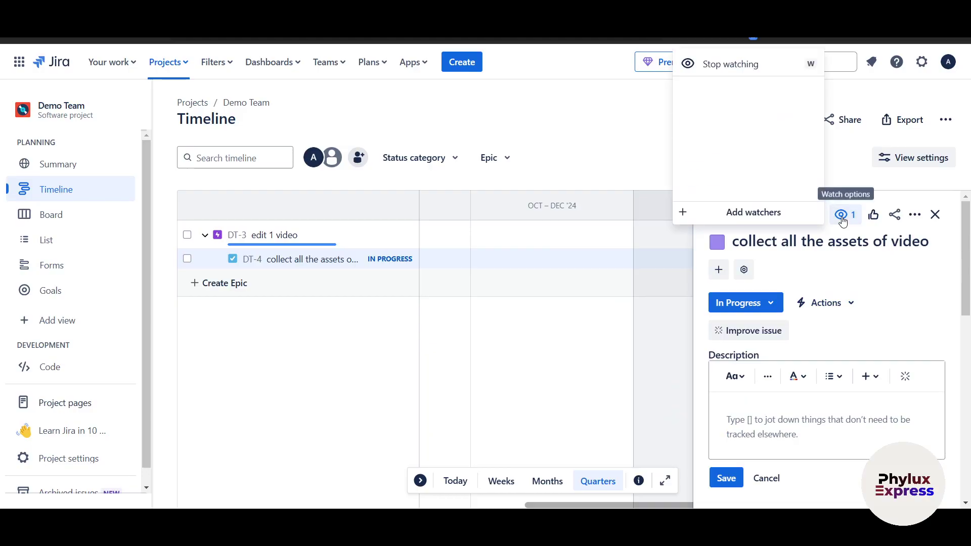
left_click(908, 300)
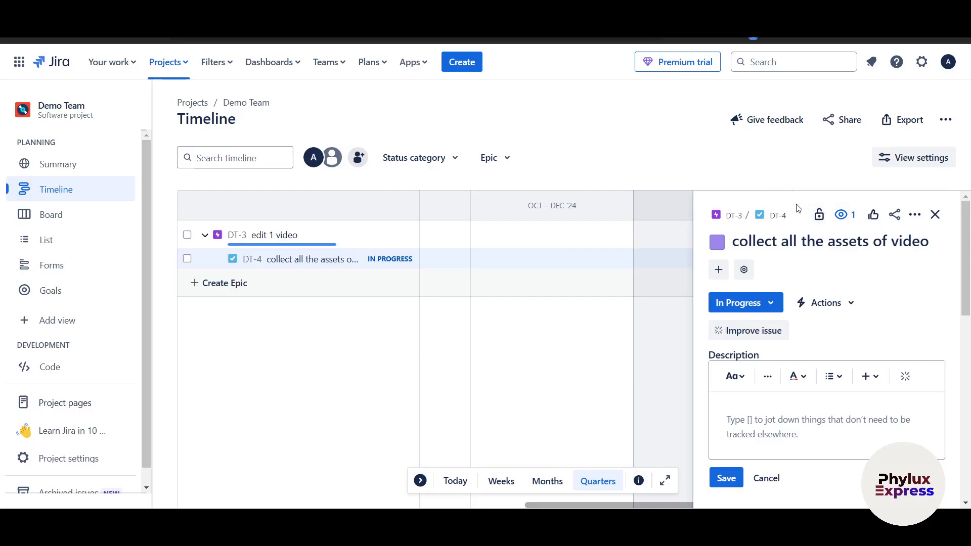
left_click(819, 217)
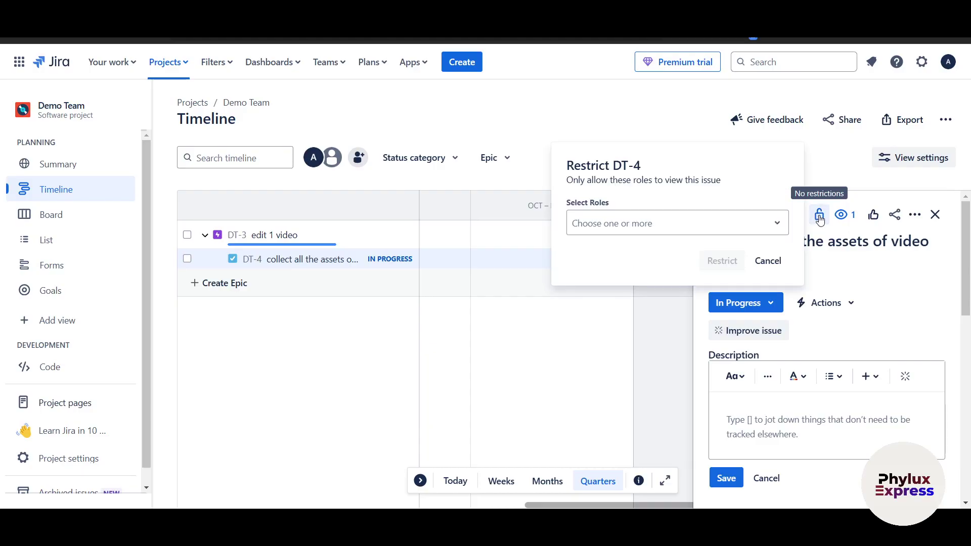
left_click(879, 290)
Step: Assign the "collect all the assets of video" task to yourself
scroll(834, 324, "down", 3)
scroll(769, 332, "up", 2)
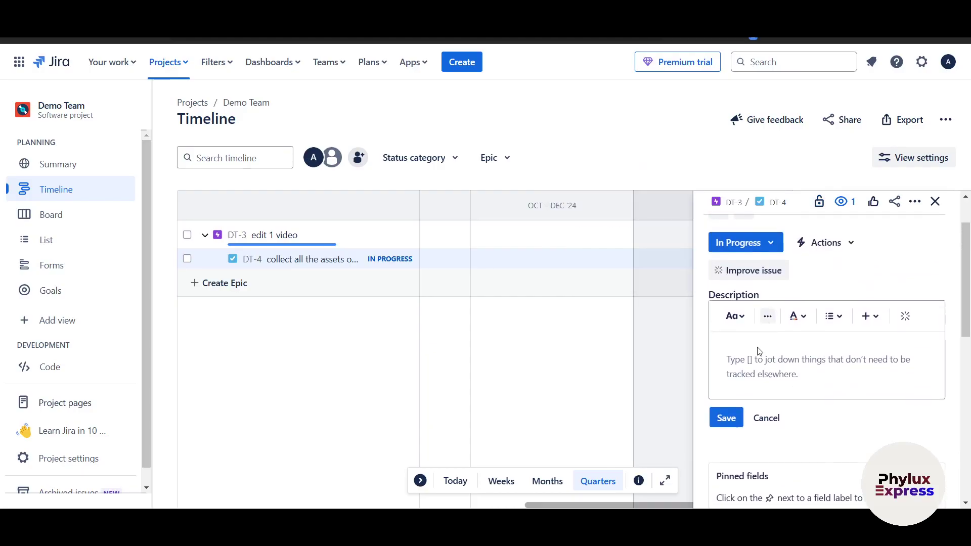
scroll(759, 339, "down", 1)
scroll(754, 349, "up", 3)
scroll(735, 361, "down", 3)
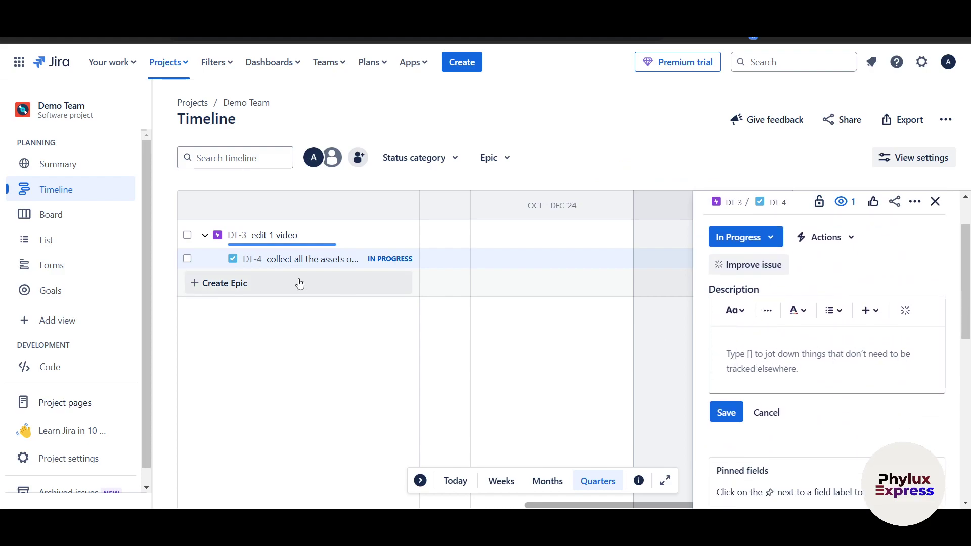
scroll(860, 339, "down", 5)
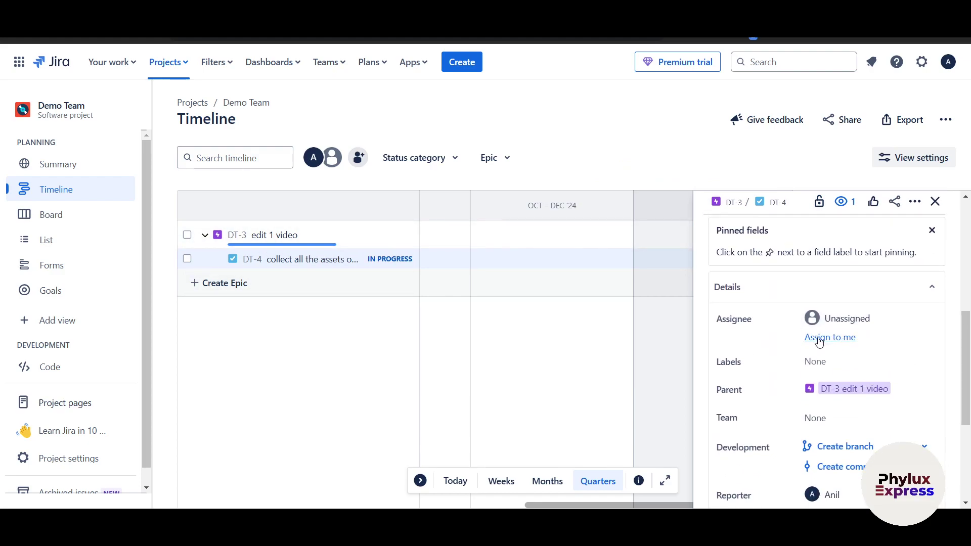
scroll(822, 296, "up", 1)
left_click(858, 286)
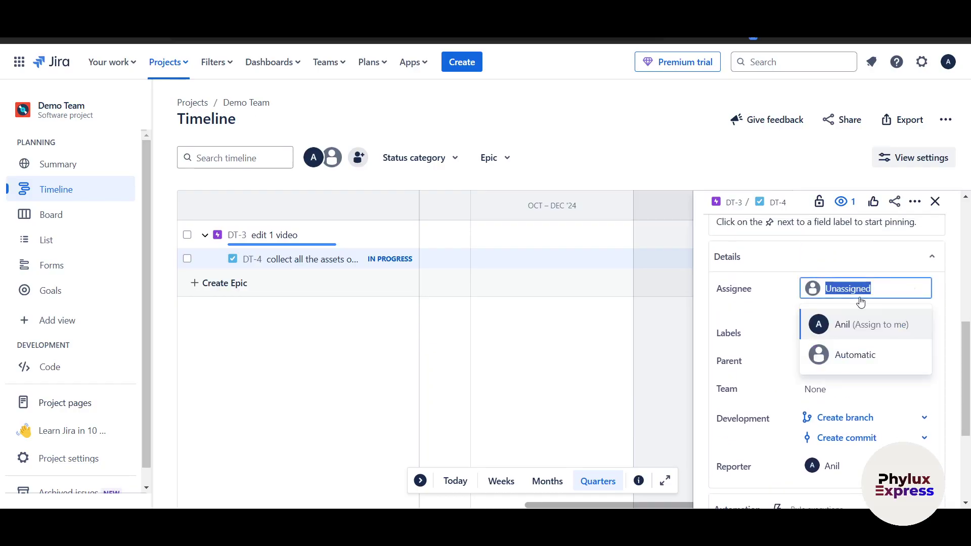
left_click(843, 319)
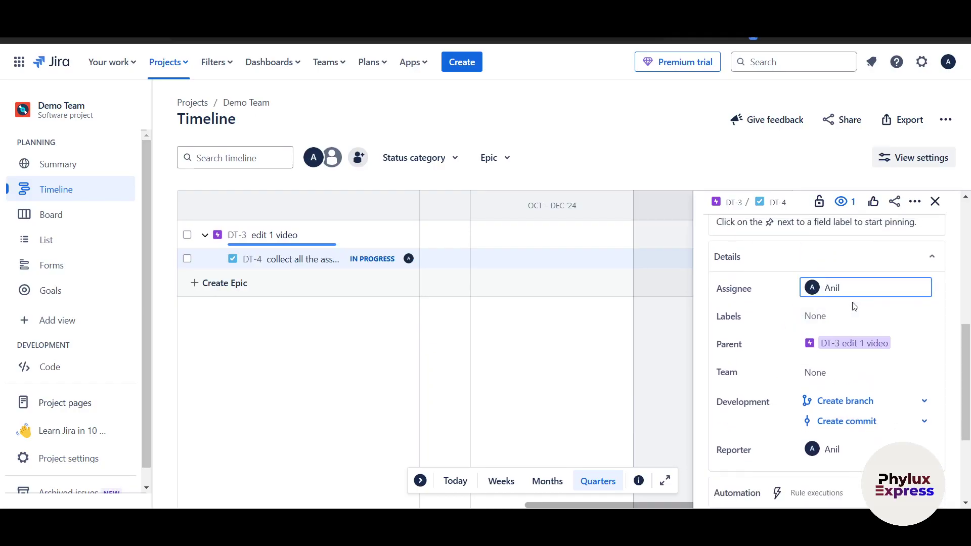
Step: Add a new label named "High" to the "collect all the assets of video" task
scroll(793, 329, "down", 1)
left_click(812, 292)
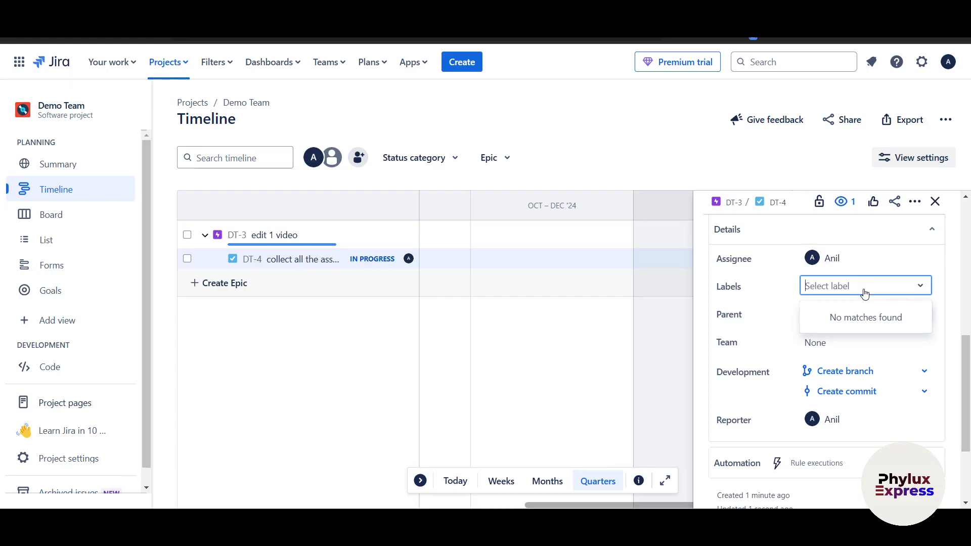
type("High")
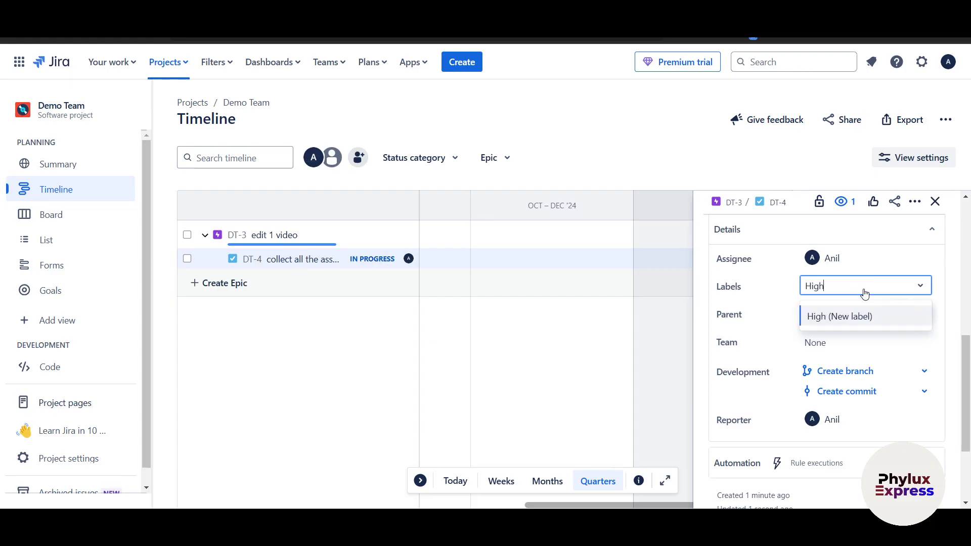
left_click(861, 323)
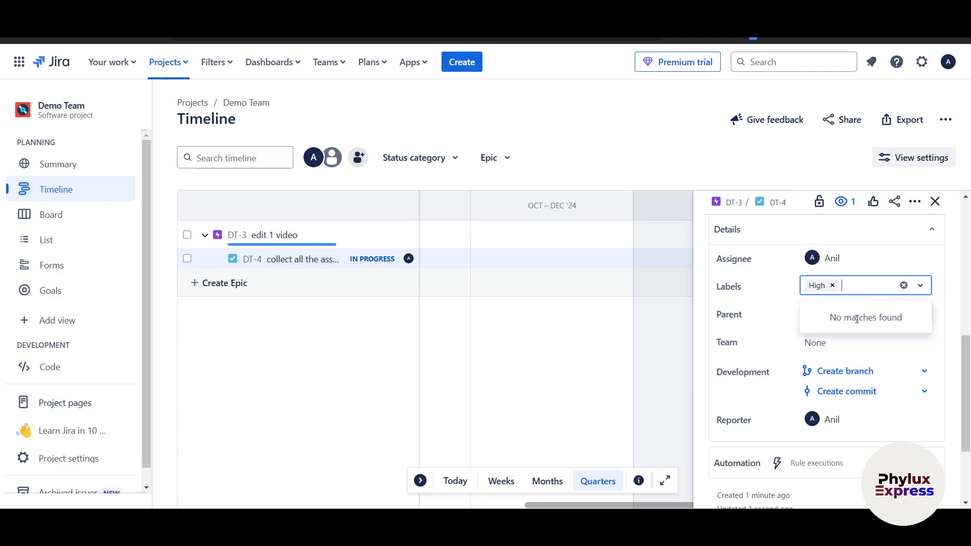
key("Return")
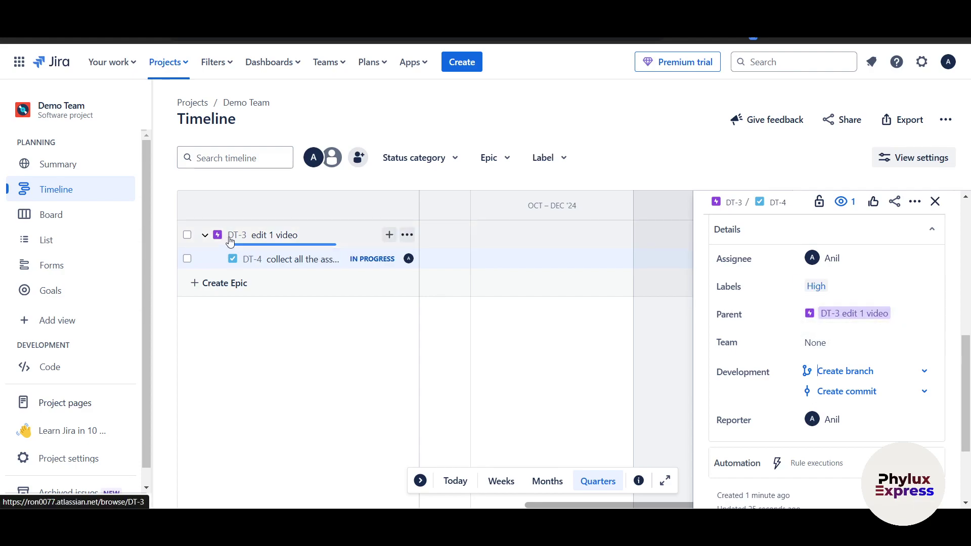
Step: Examine the child task's team, development and automation fields and its comment editor
left_click(837, 345)
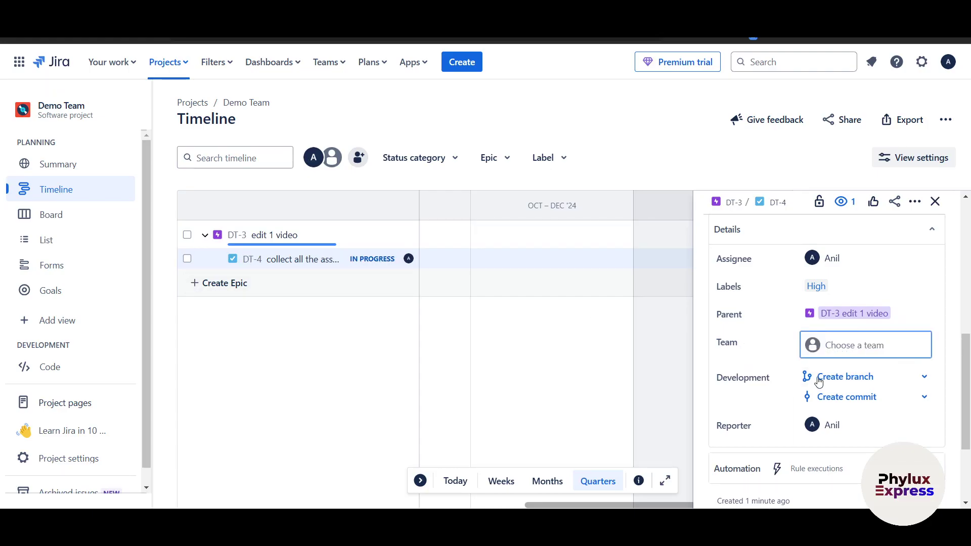
scroll(829, 384, "down", 2)
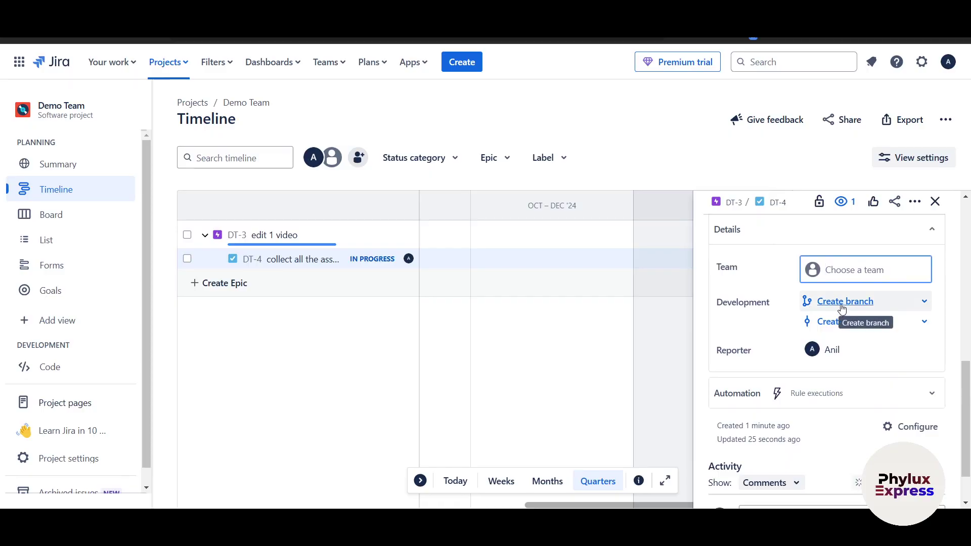
left_click(841, 307)
left_click(841, 404)
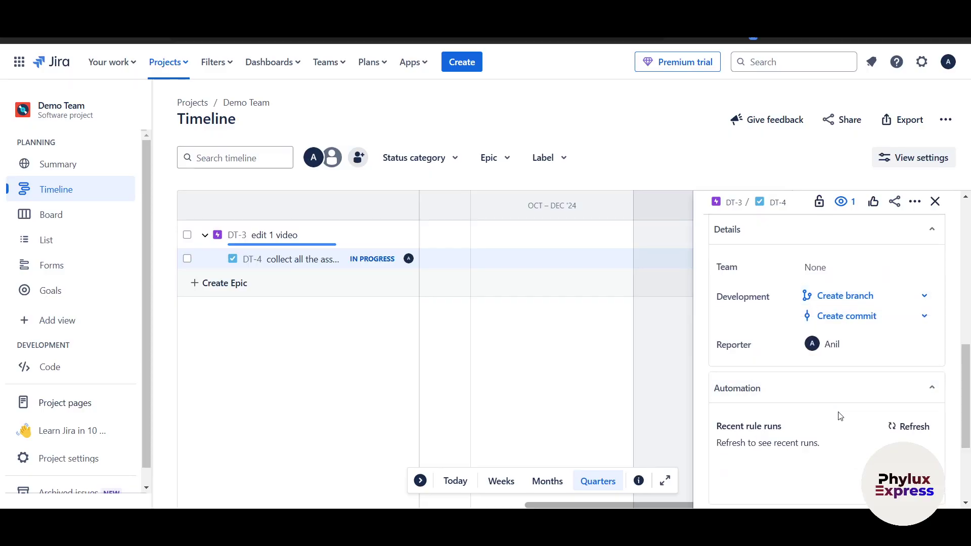
scroll(837, 340, "down", 2)
scroll(804, 329, "down", 1)
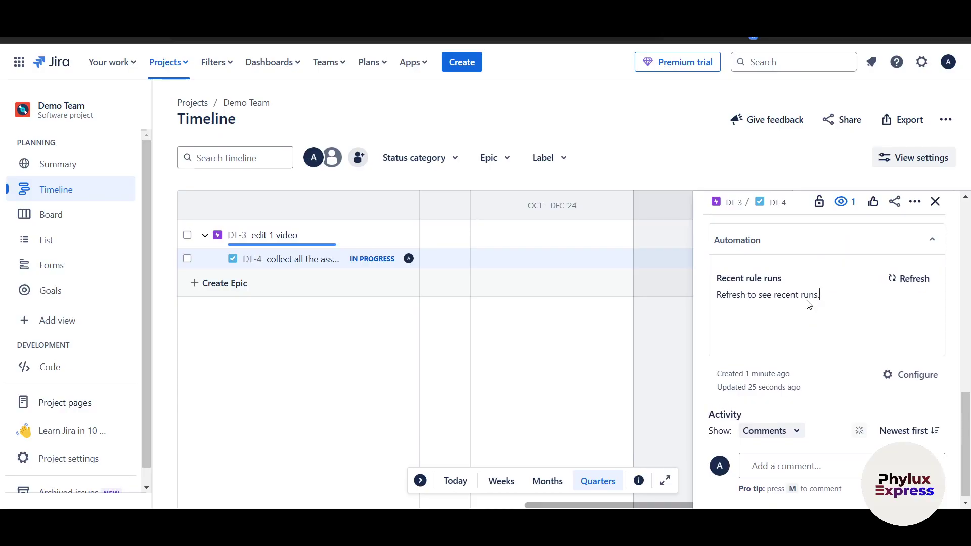
scroll(807, 308, "down", 1)
left_click(764, 464)
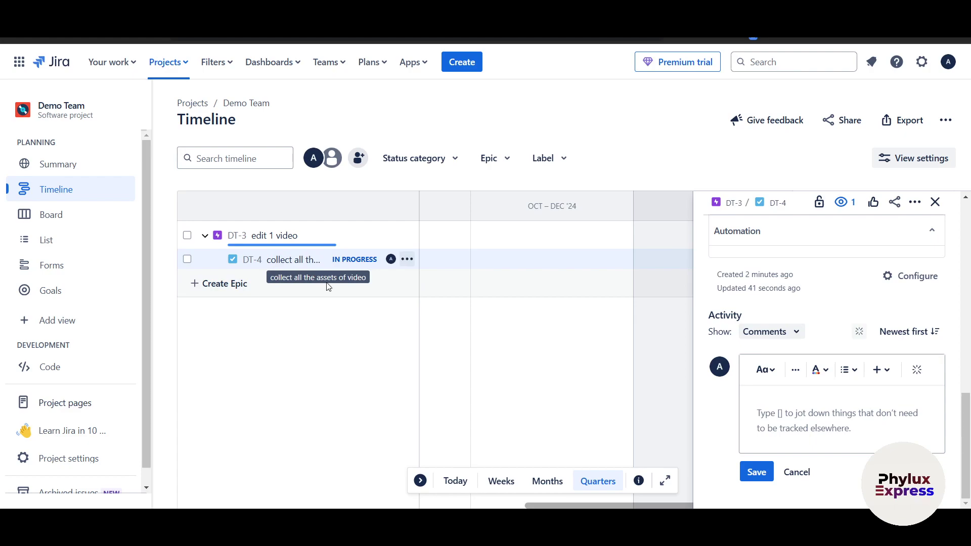
Step: Close the task details, and view the timeline in full screen before returning to the normal view
left_click(935, 203)
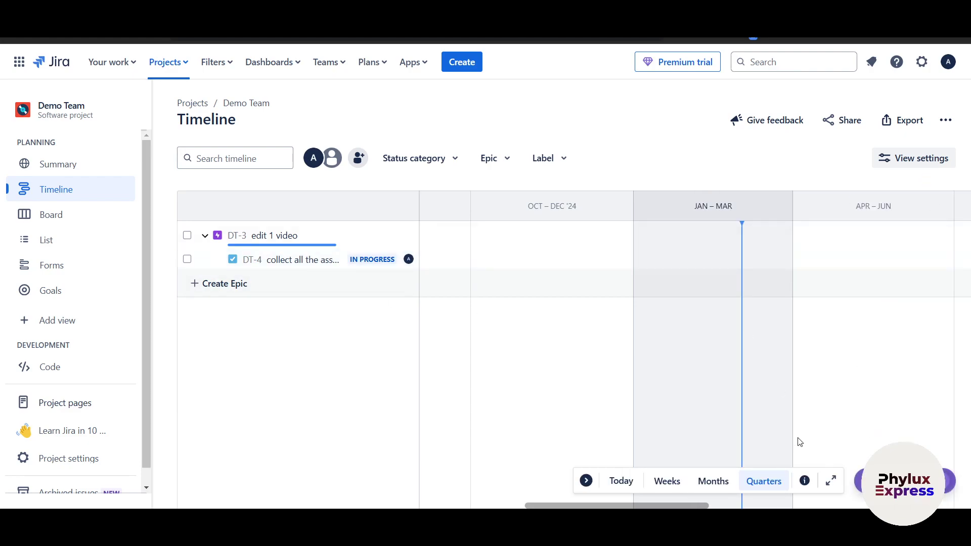
left_click(831, 480)
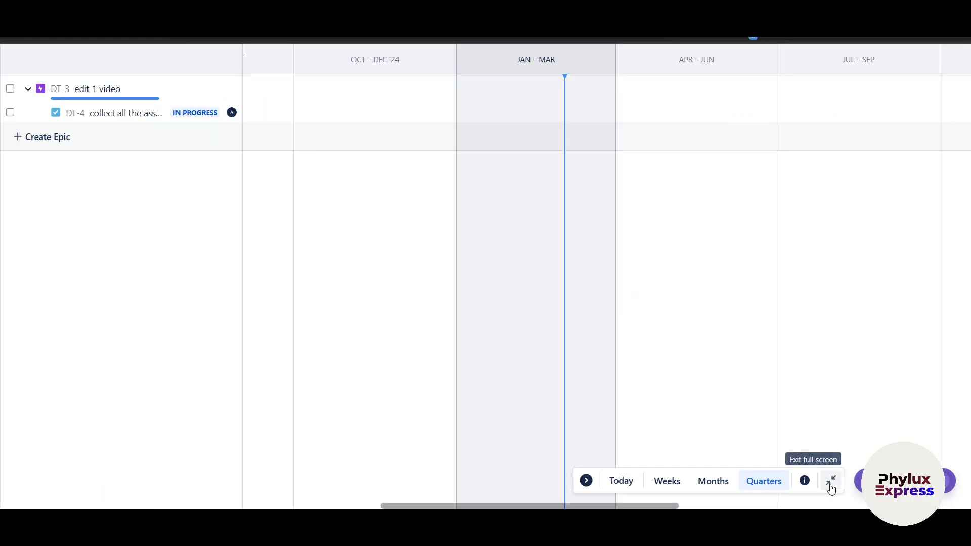
left_click(831, 485)
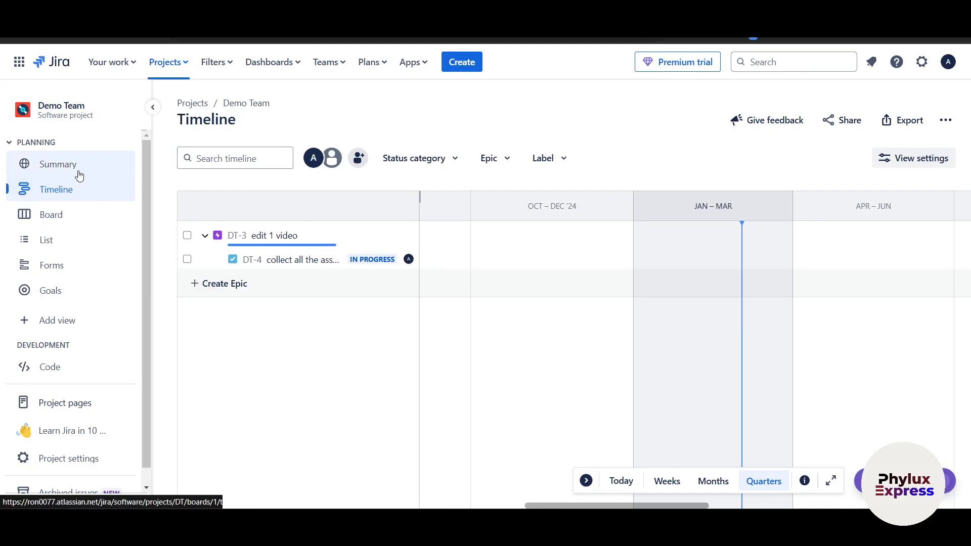
Step: View the project board, and examine all columns of the project's issue list
left_click(77, 216)
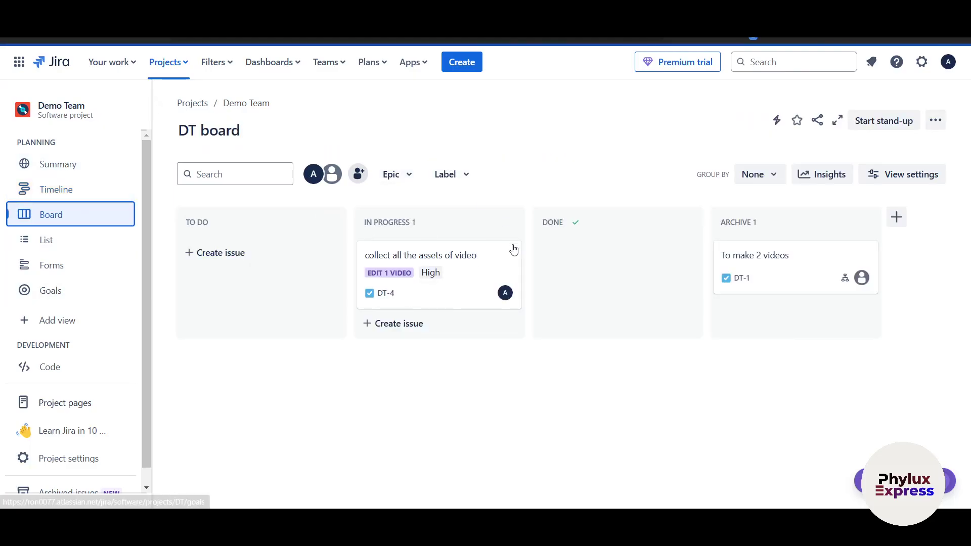
left_click(71, 241)
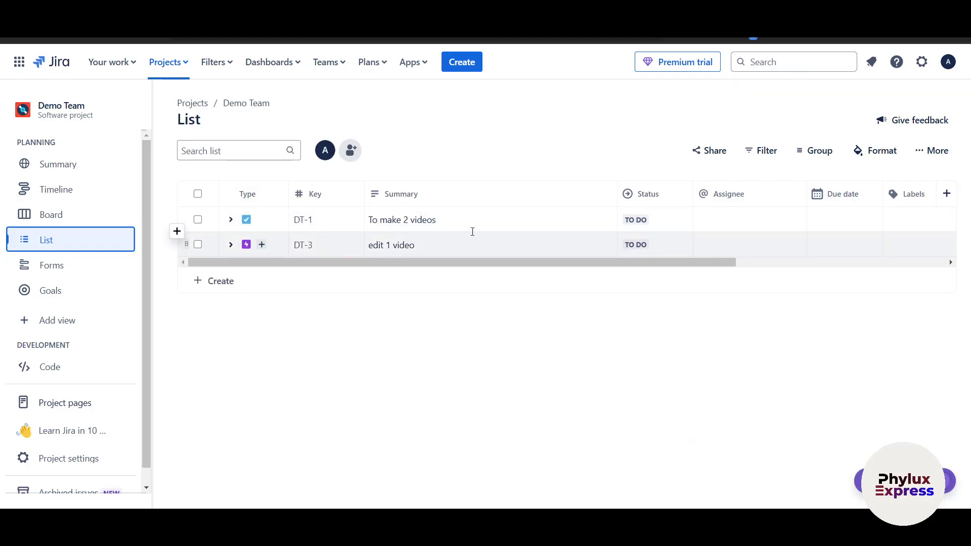
scroll(306, 221, "right", 2)
scroll(278, 248, "left", 2)
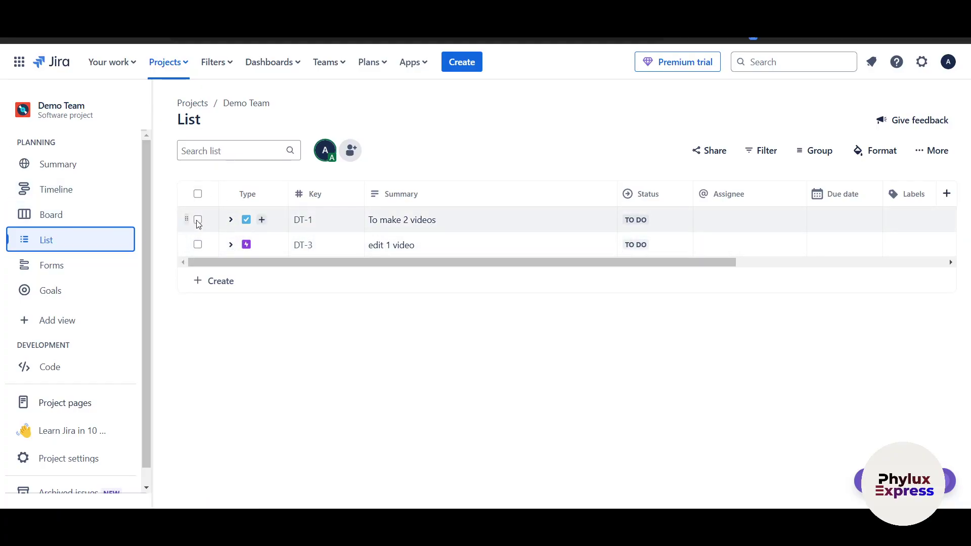
scroll(737, 230, "right", 6)
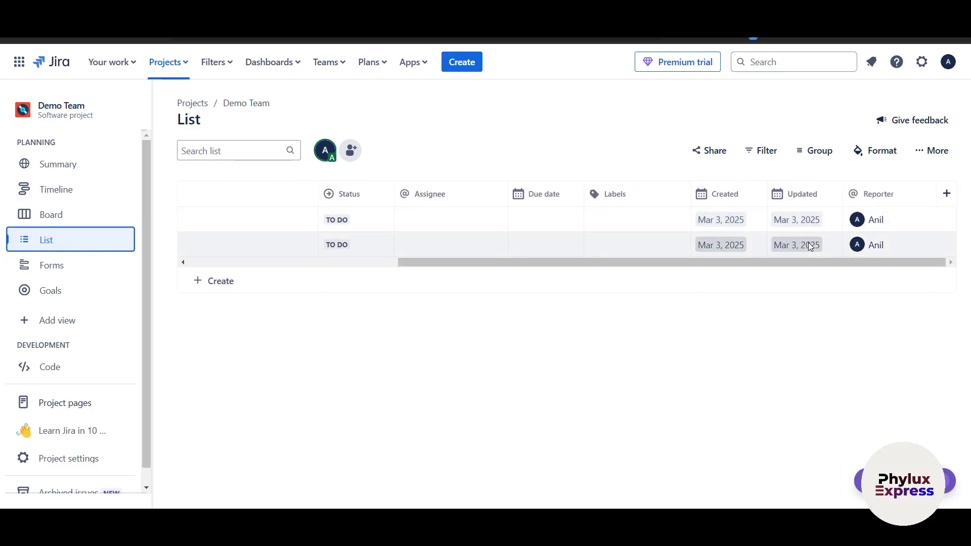
scroll(768, 245, "left", 5)
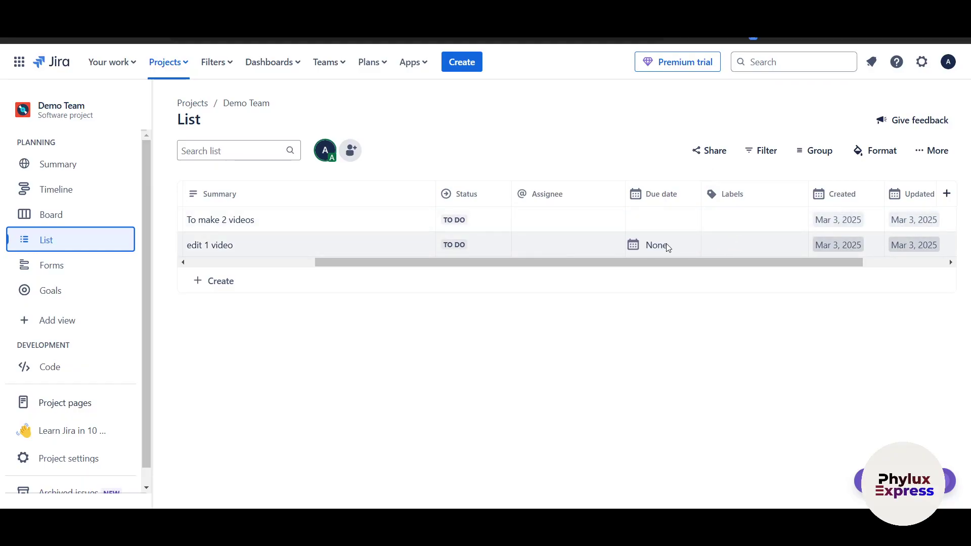
scroll(544, 225, "left", 2)
scroll(546, 227, "left", 1)
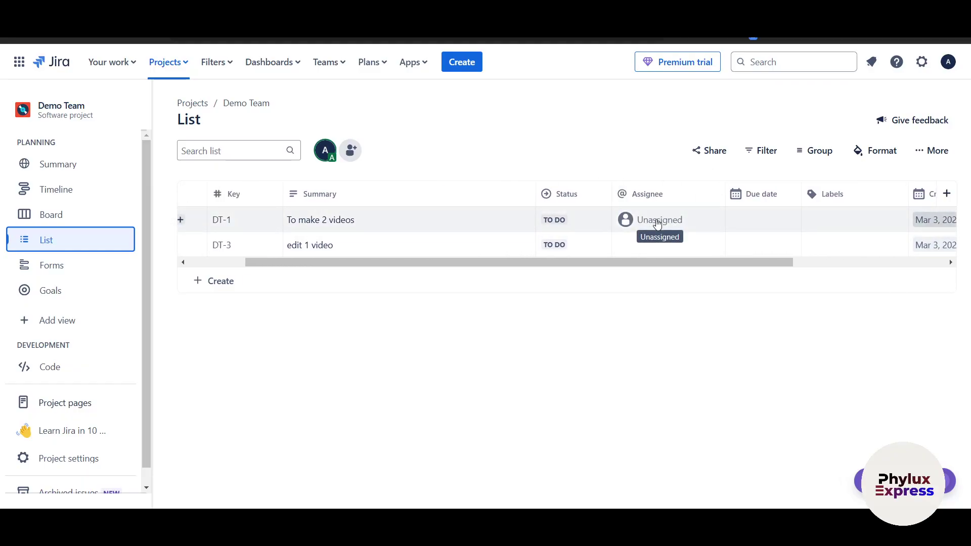
left_click_drag(514, 262, 178, 269)
Step: Open the project's Forms page
left_click(79, 269)
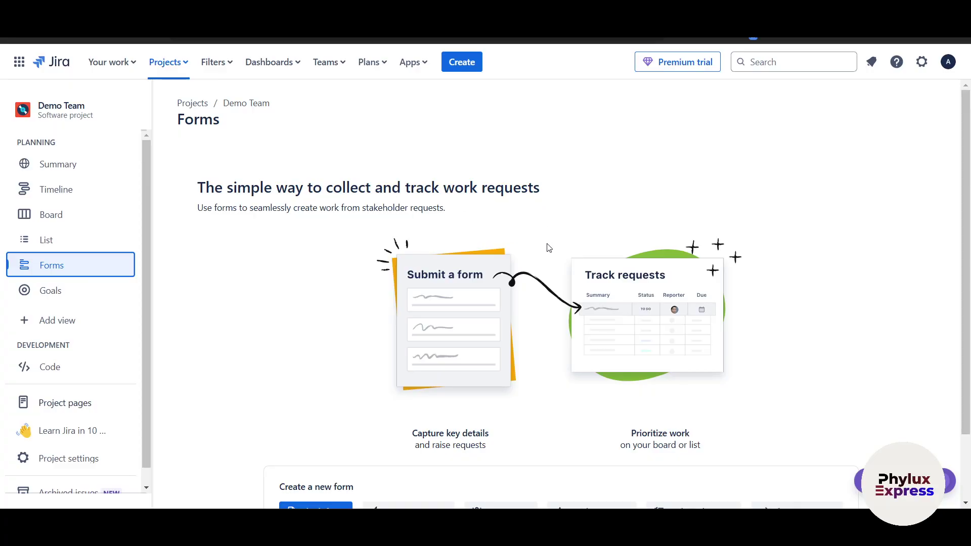
Step: Create a new blank form for the Task issue type
scroll(549, 247, "down", 2)
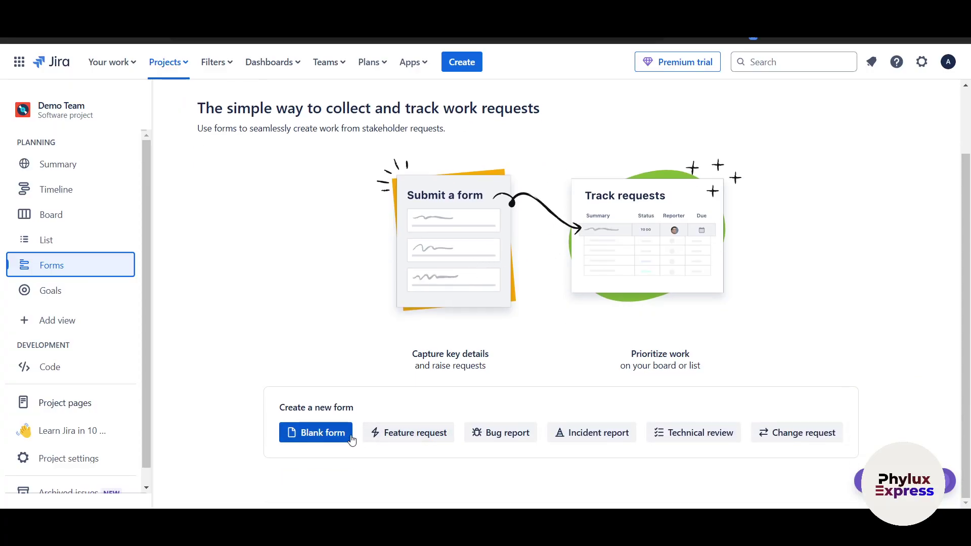
left_click(321, 439)
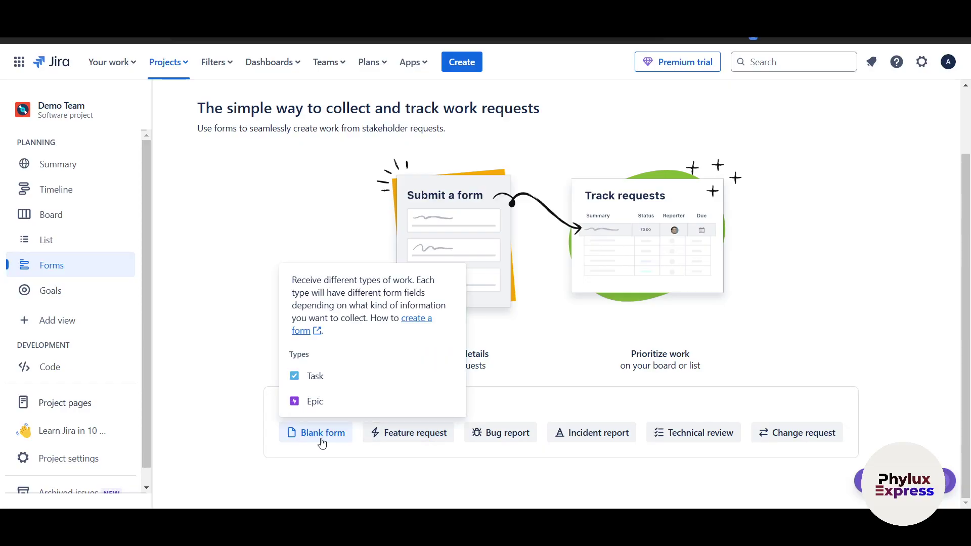
left_click(327, 387)
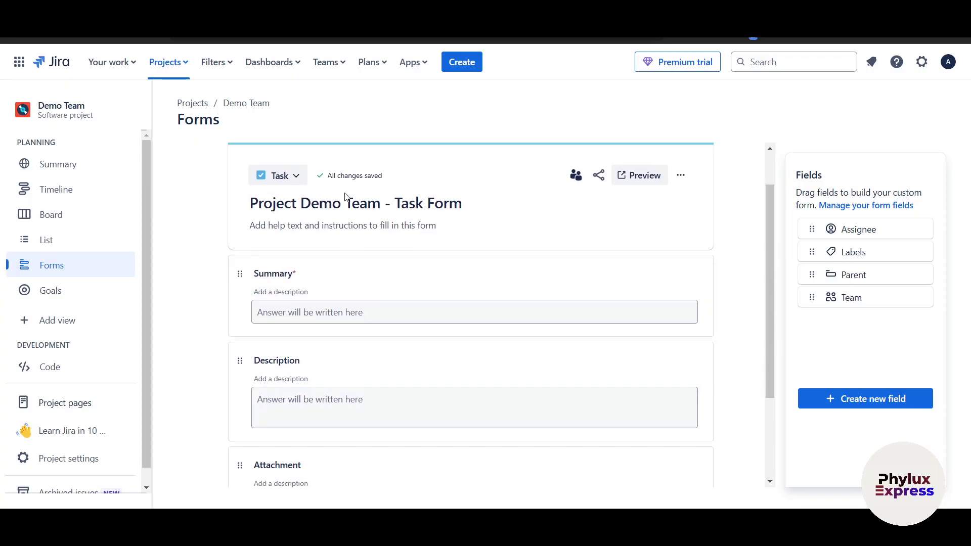
Step: Examine the task form's title, its summary, description and attachment fields, and the additional fields available
left_click(442, 203)
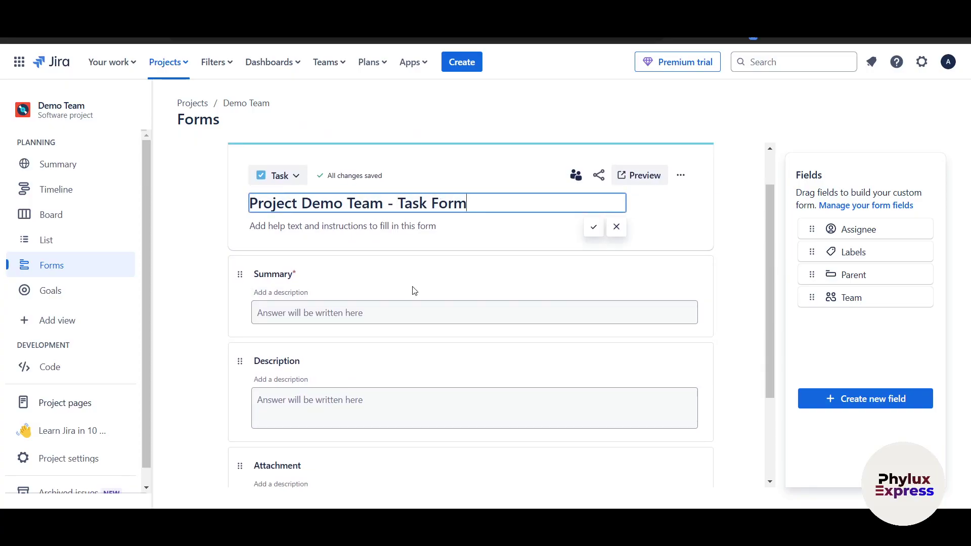
scroll(324, 266, "down", 1)
left_click(322, 265)
scroll(357, 303, "down", 2)
scroll(357, 348, "down", 1)
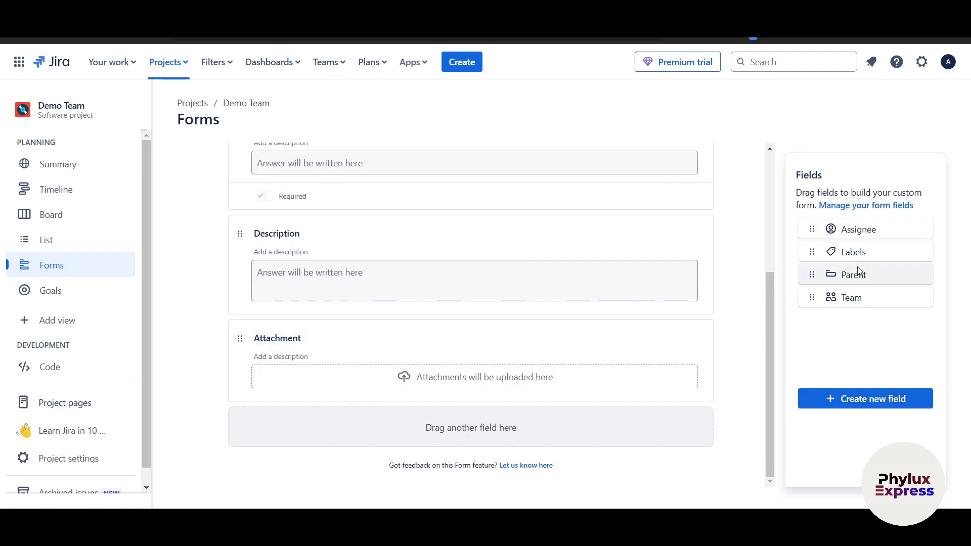
scroll(455, 419, "up", 3)
scroll(431, 418, "down", 3)
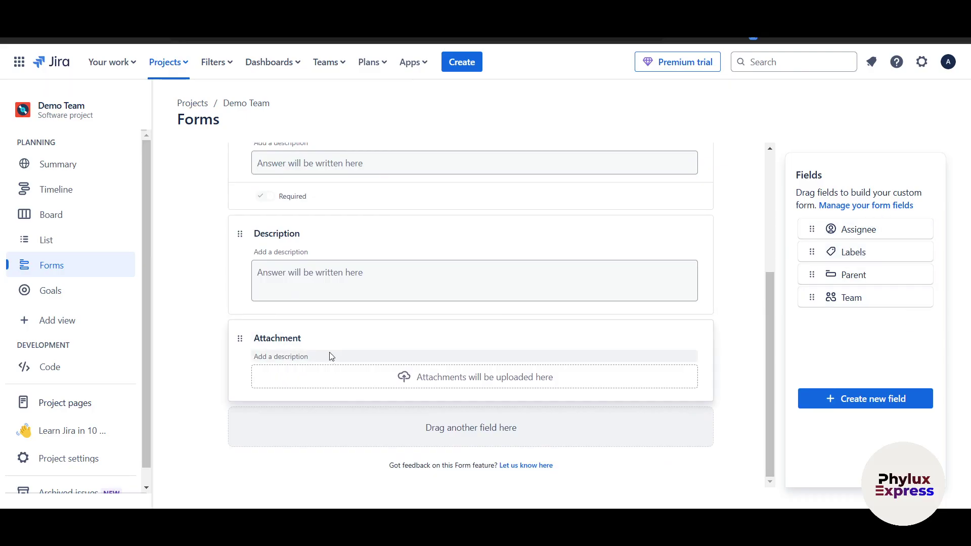
scroll(261, 394, "up", 3)
scroll(266, 390, "down", 3)
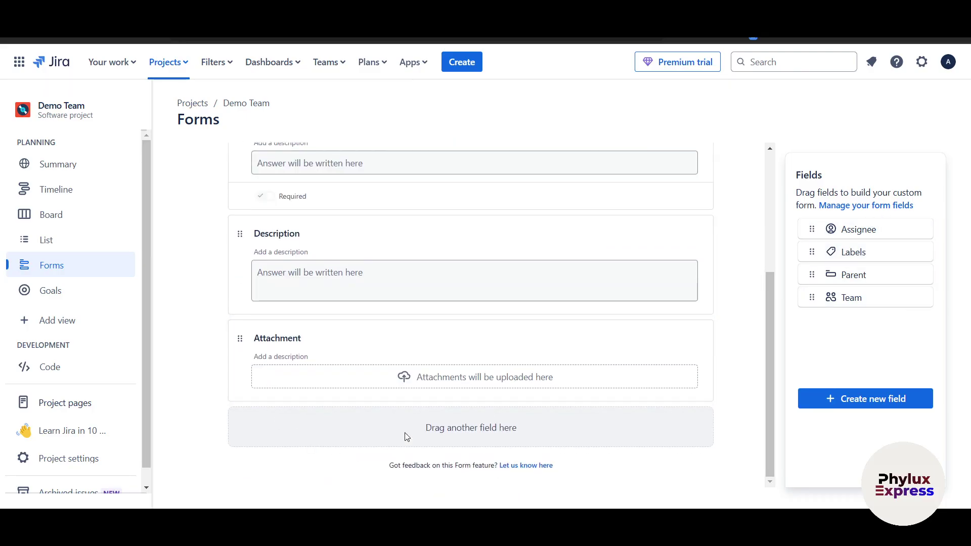
Step: Create a new Short text form field named Test and close its field editor
left_click(883, 407)
left_click(774, 259)
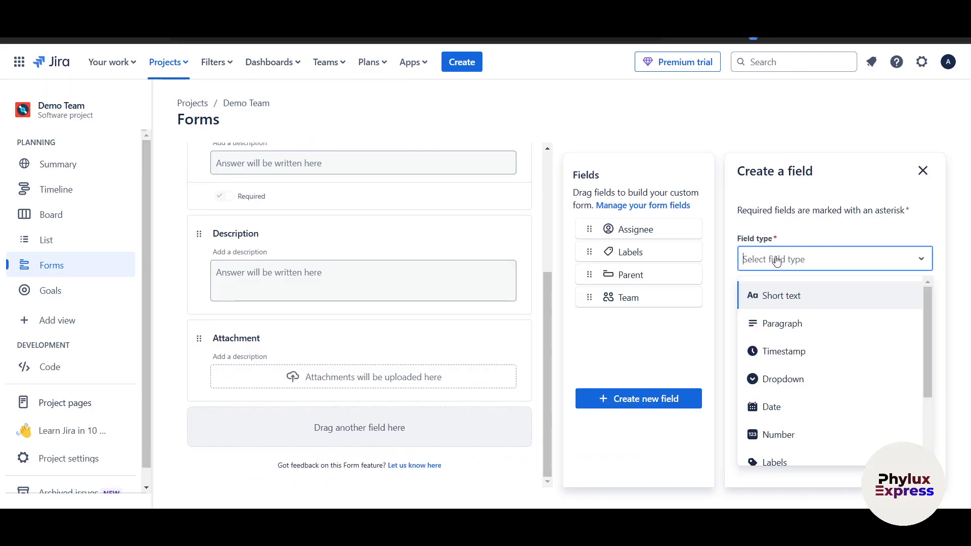
scroll(791, 412, "down", 1)
scroll(791, 412, "up", 1)
left_click(785, 302)
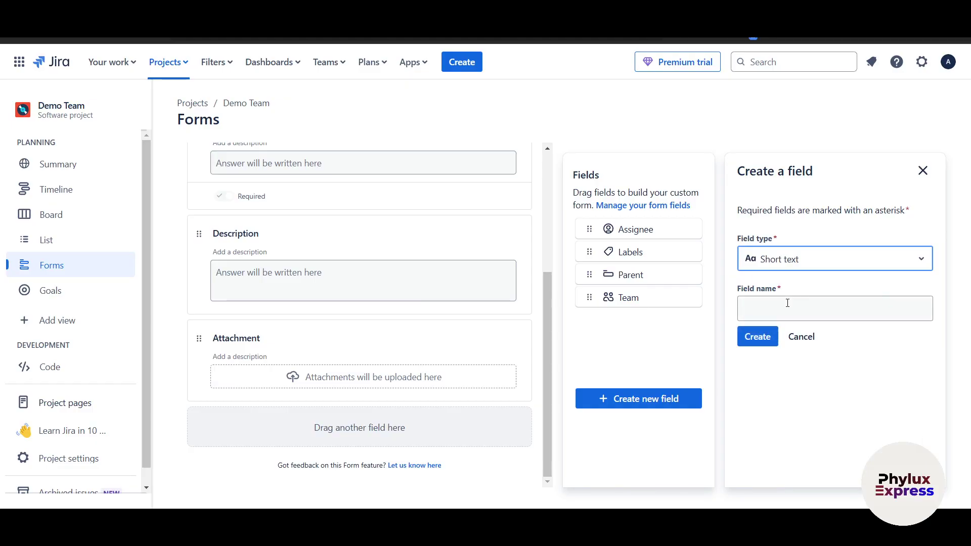
left_click(770, 307)
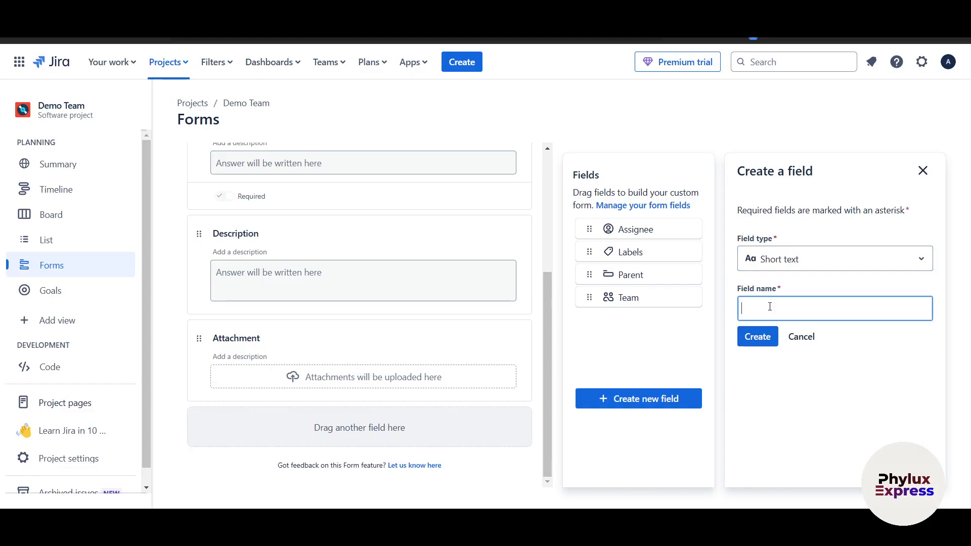
left_click(755, 334)
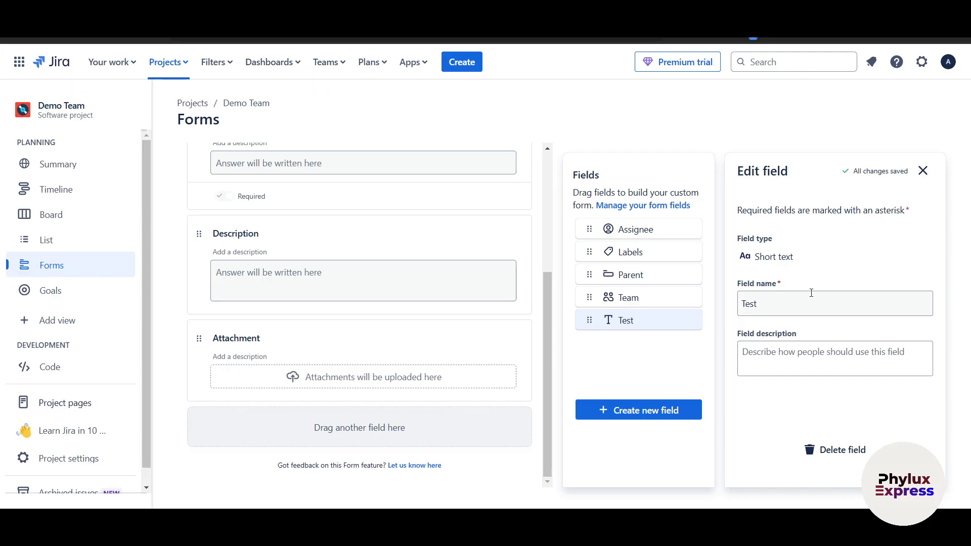
left_click(923, 171)
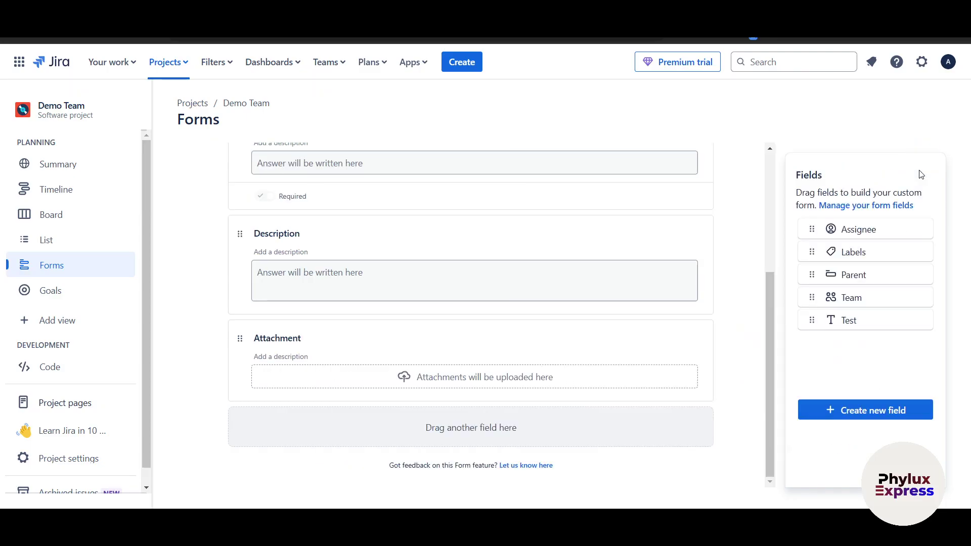
Step: Open the project's Goals page, dismiss the new task form, and look through the goals overview
key("c")
left_click(144, 311)
left_click(56, 300)
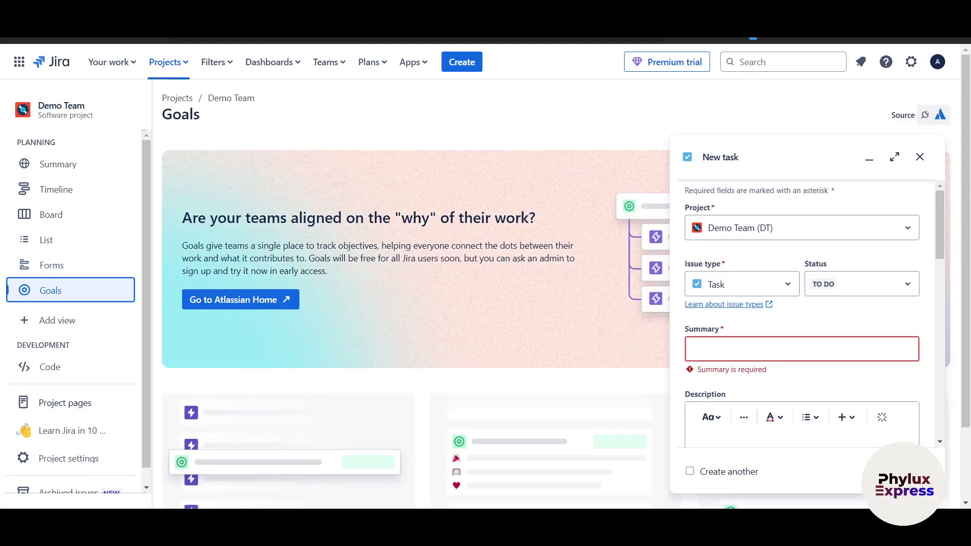
left_click(920, 158)
scroll(483, 298, "down", 2)
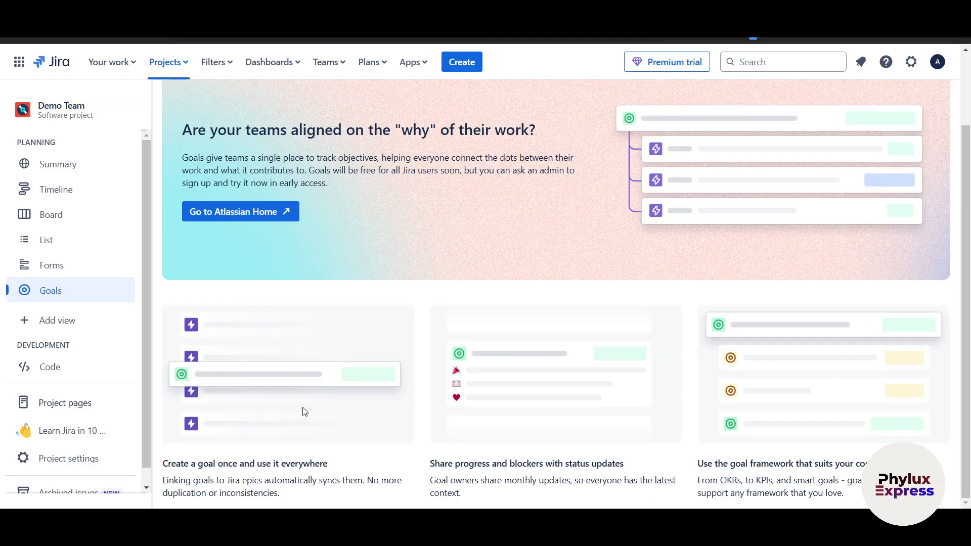
scroll(271, 304, "up", 2)
scroll(438, 318, "down", 2)
Step: Enable the Backlog view for the project, and open it without moving the board's first-column issues to the backlog
left_click(43, 320)
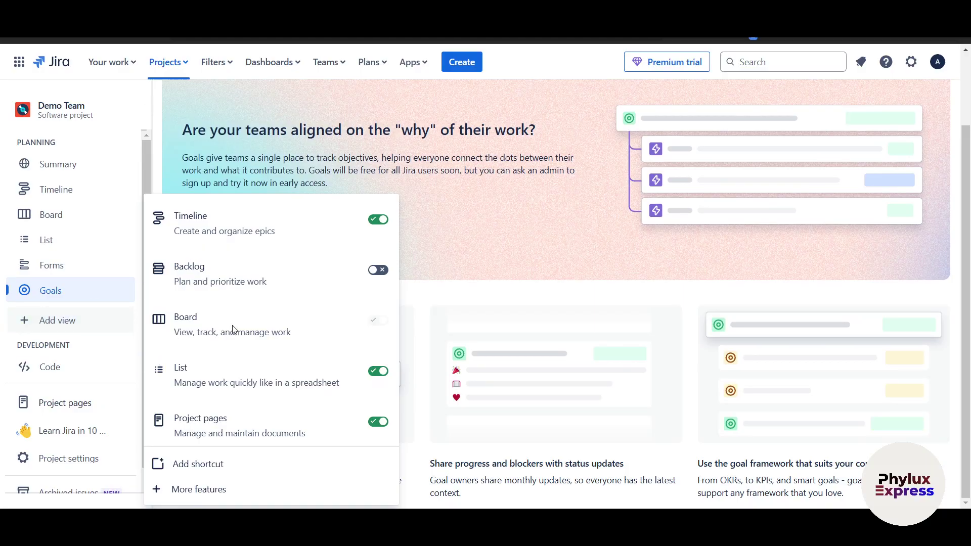
left_click(377, 270)
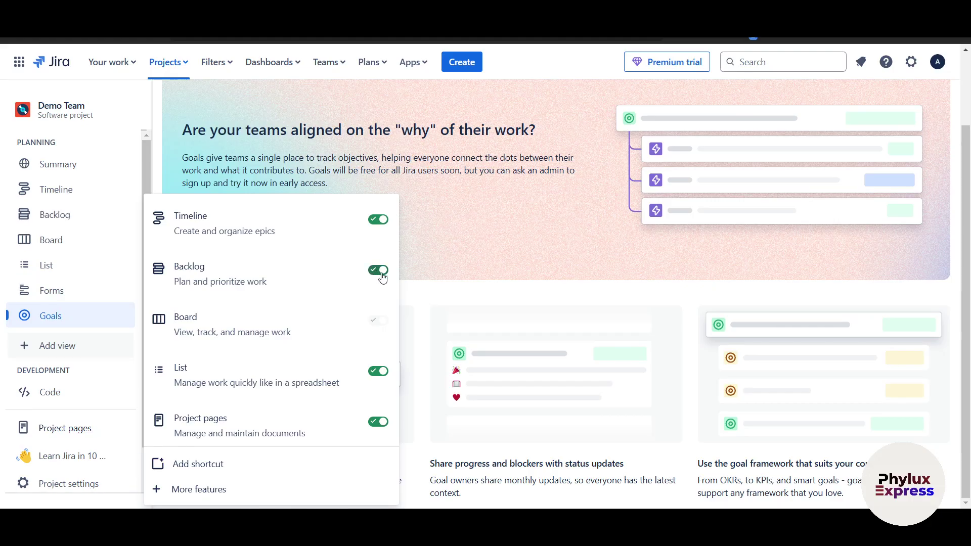
left_click(68, 216)
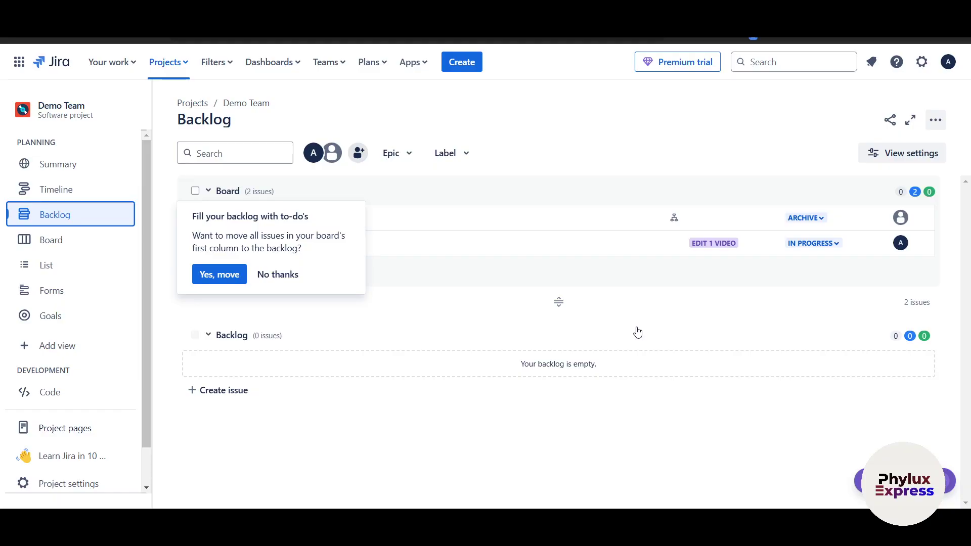
left_click(275, 276)
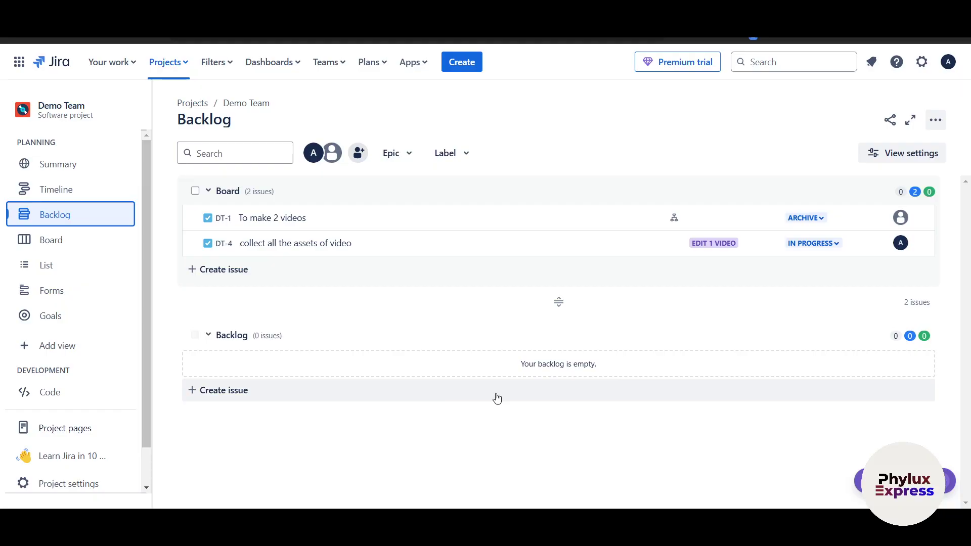
Step: Move the issue "To make 2 videos" from the board to the backlog and back to the board
left_click_drag(266, 223, 266, 359)
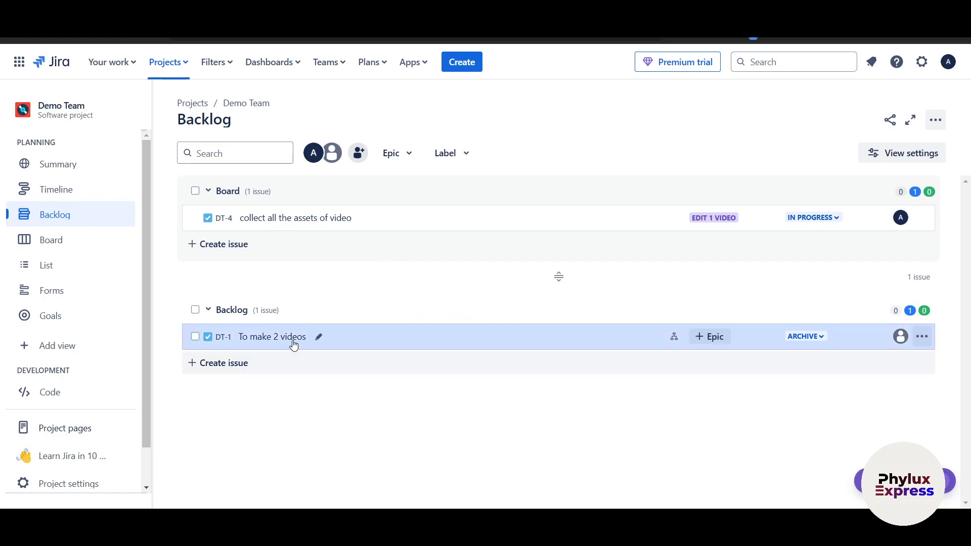
left_click_drag(352, 345, 414, 197)
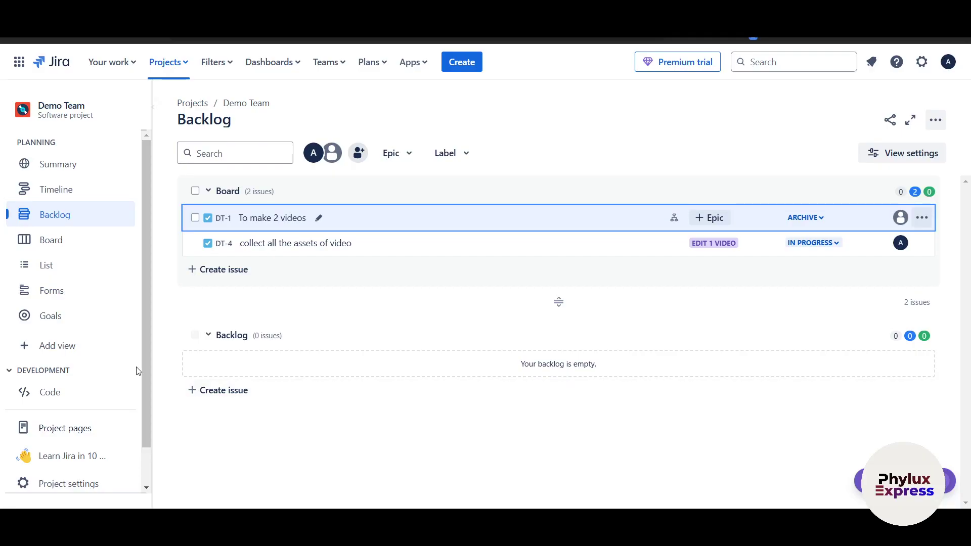
Step: View the project's Code page with its repository connection options, and the Archived issues page
scroll(89, 362, "down", 1)
left_click(55, 352)
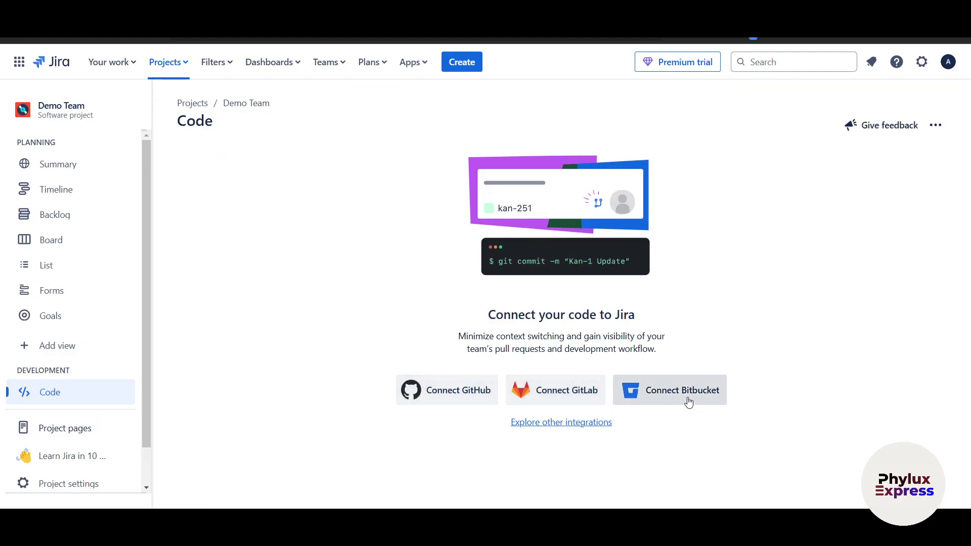
scroll(91, 440, "down", 1)
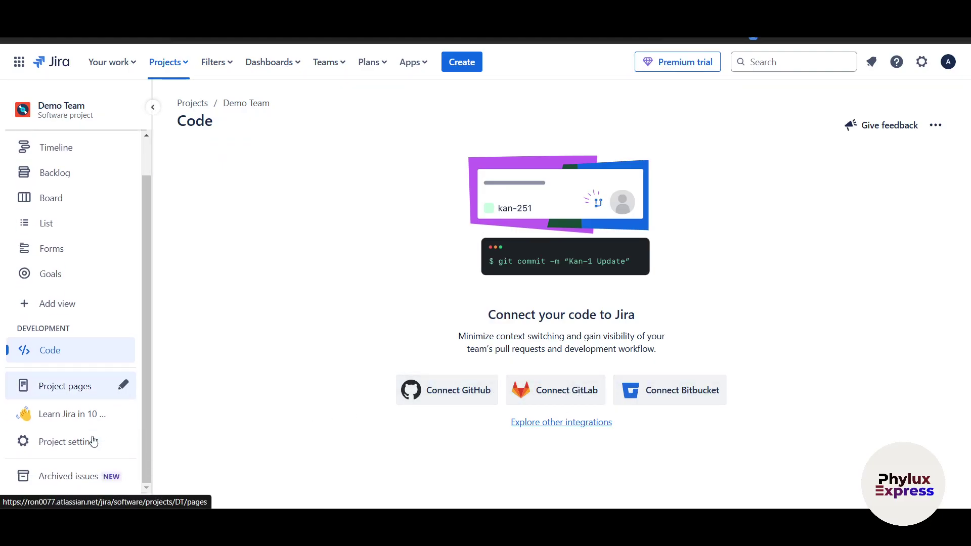
left_click(78, 477)
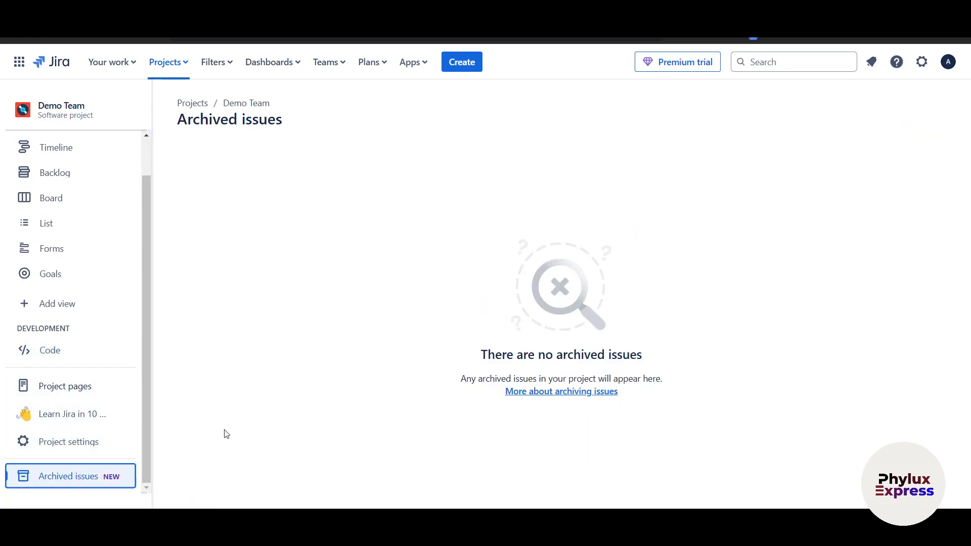
scroll(73, 430, "up", 1)
scroll(75, 430, "down", 1)
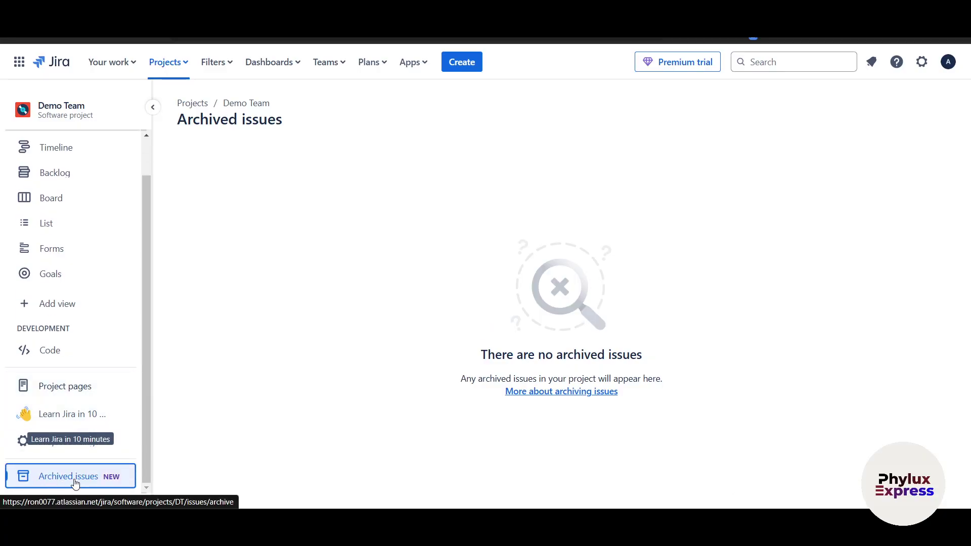
scroll(78, 377, "up", 1)
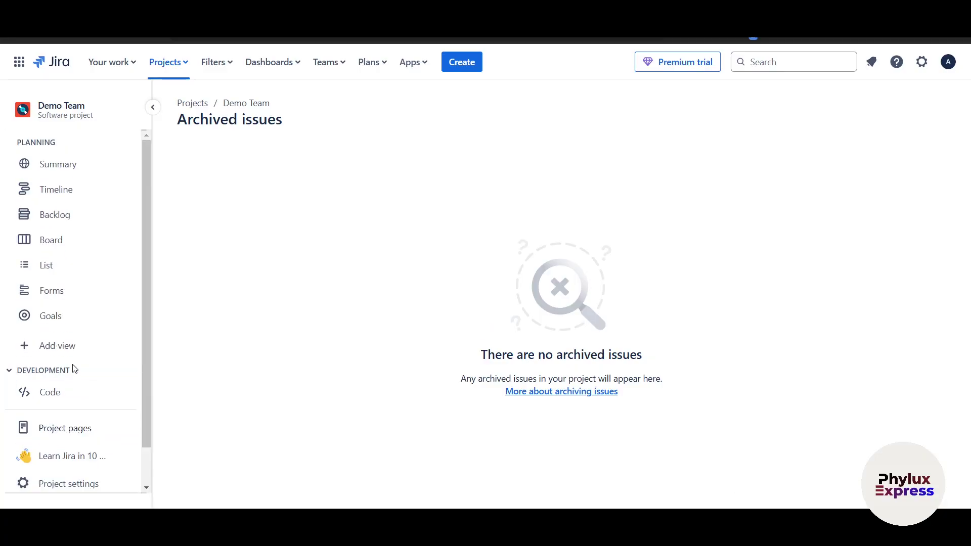
Step: Look through your own work by assigned items, recent items and boards
left_click(112, 66)
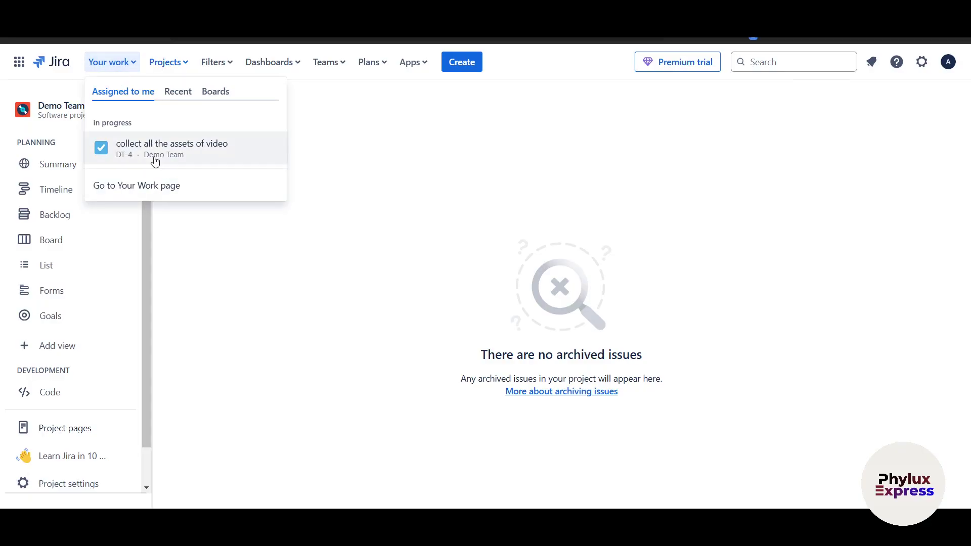
left_click(179, 94)
left_click(132, 91)
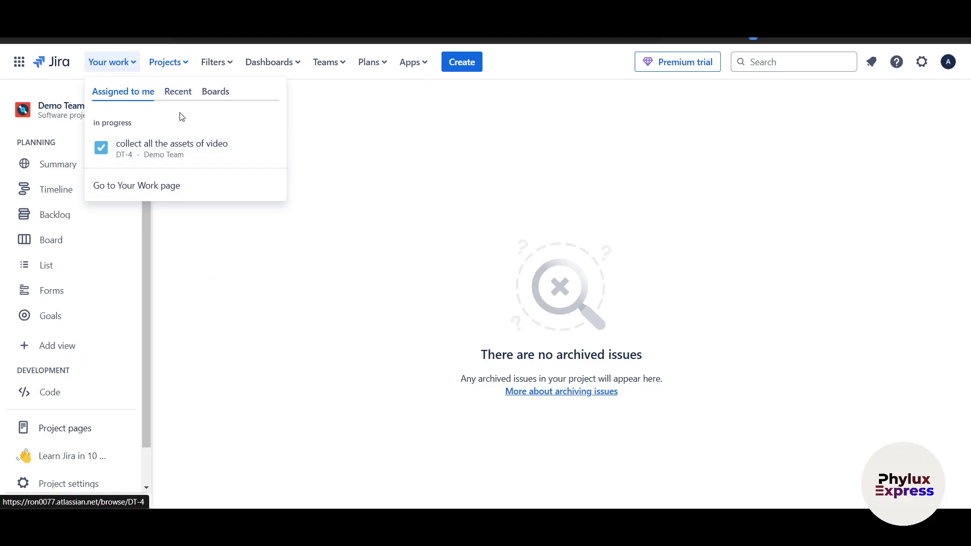
left_click(174, 93)
left_click(212, 97)
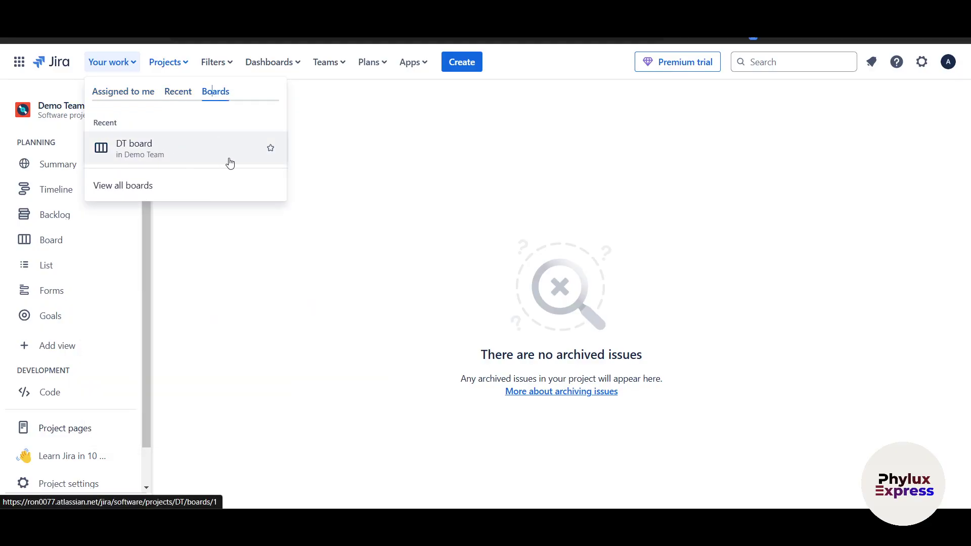
Step: Check the filter and dashboard options, and open the list of all dashboards
left_click(216, 66)
left_click(267, 65)
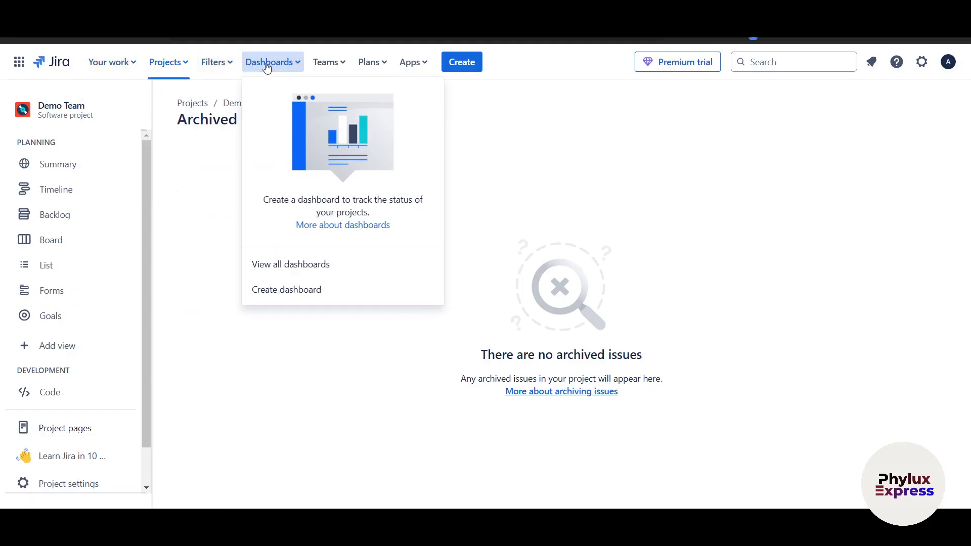
left_click(322, 264)
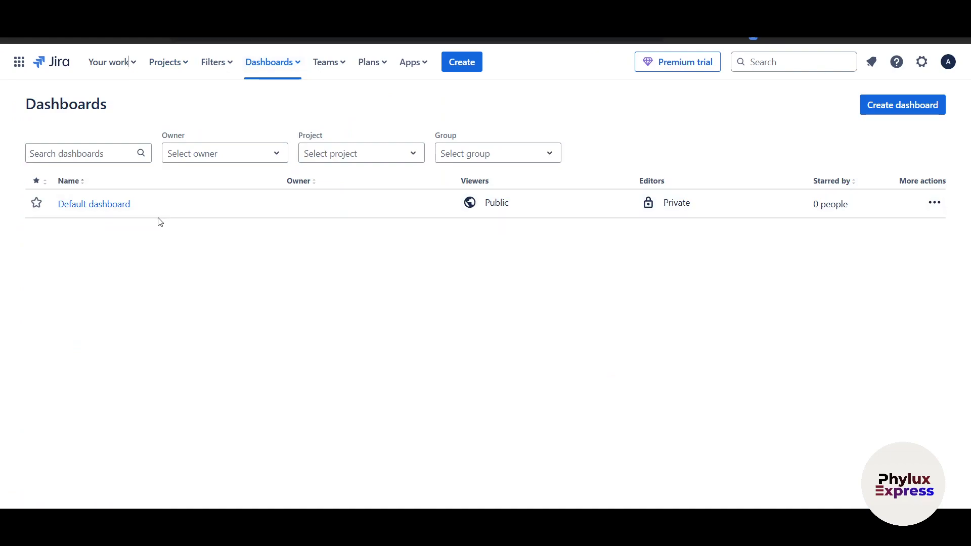
Step: Review the issue creation form and close it without creating an issue
left_click(459, 62)
scroll(342, 260, "down", 2)
scroll(342, 260, "up", 2)
left_click(713, 108)
Step: Examine the available Atlassian apps and recommended products, and view the Premium trial details
left_click(21, 64)
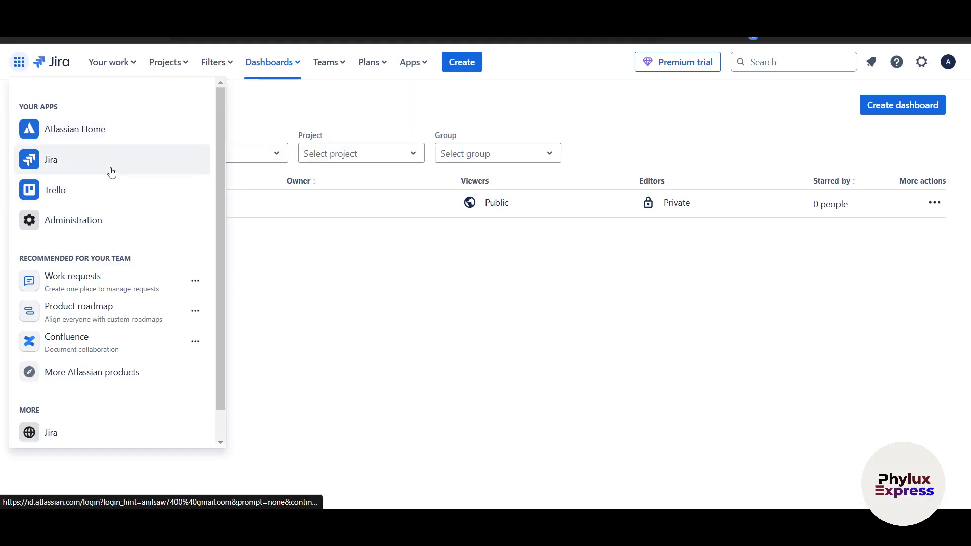
scroll(125, 300, "down", 1)
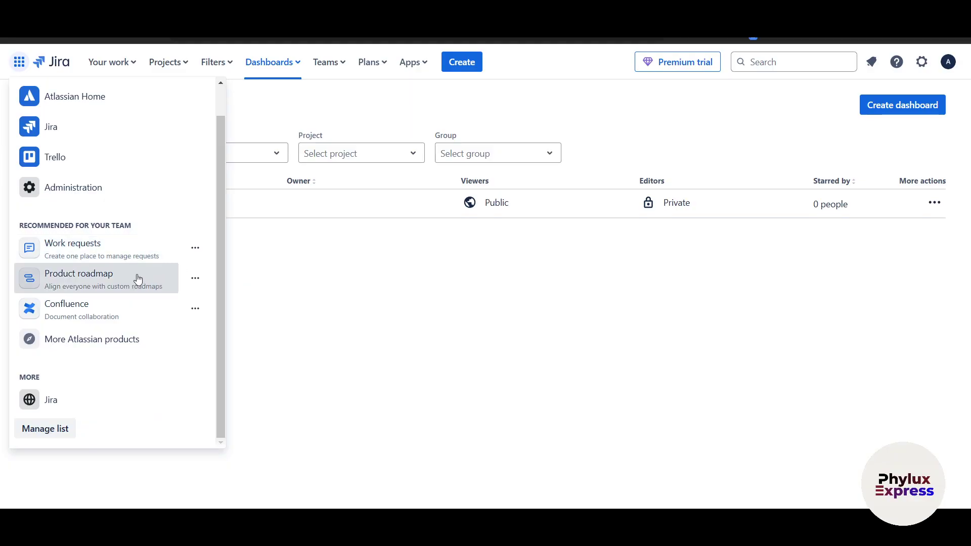
left_click(313, 345)
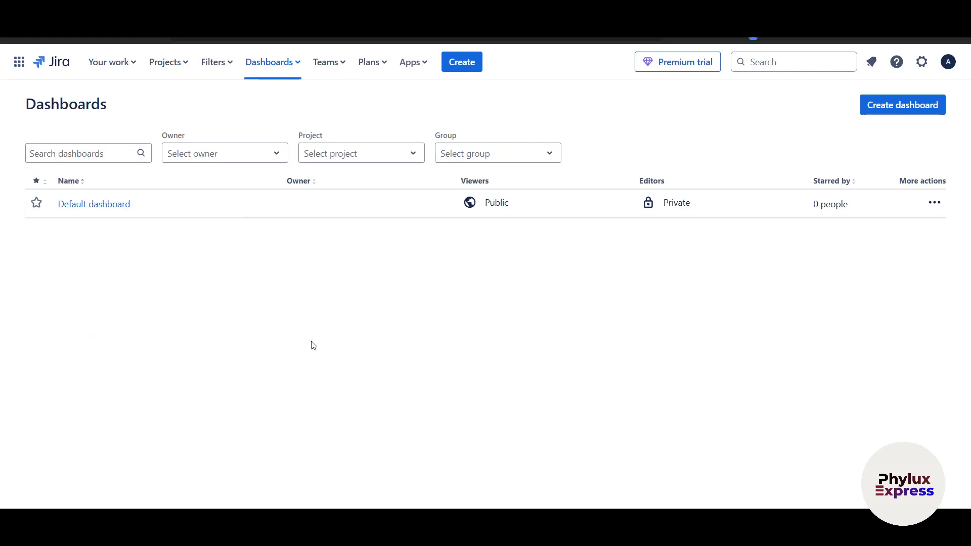
left_click(673, 68)
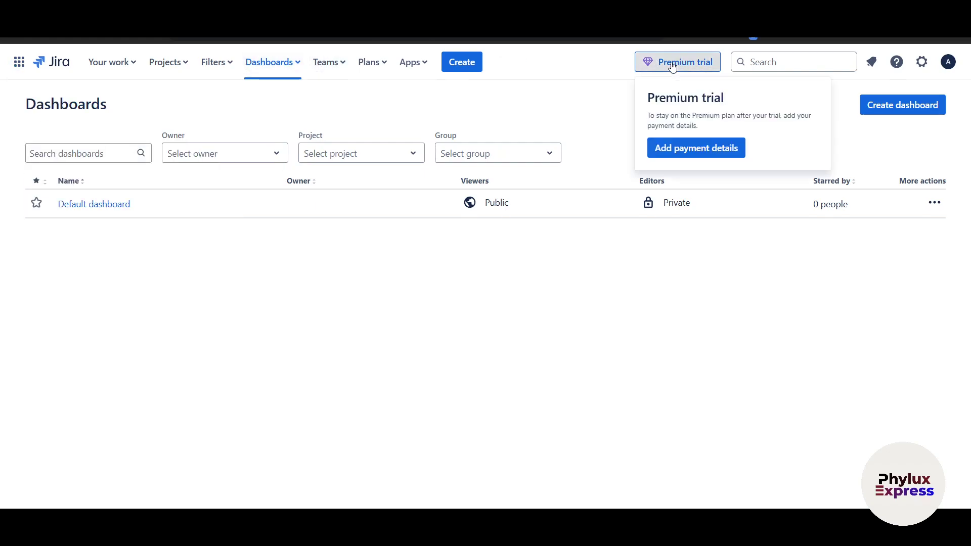
left_click(580, 272)
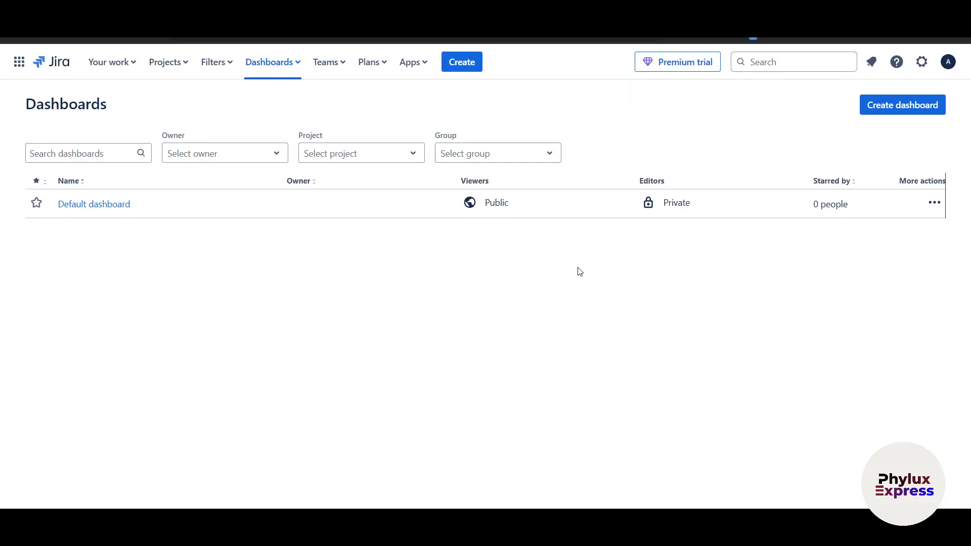
Step: Look through the global search options and the direct and watching notifications
left_click(767, 65)
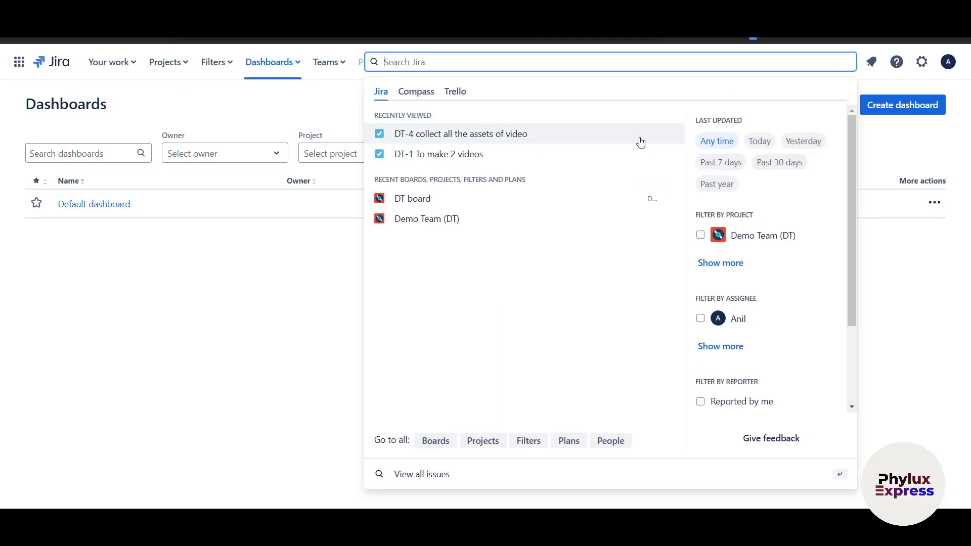
left_click(908, 339)
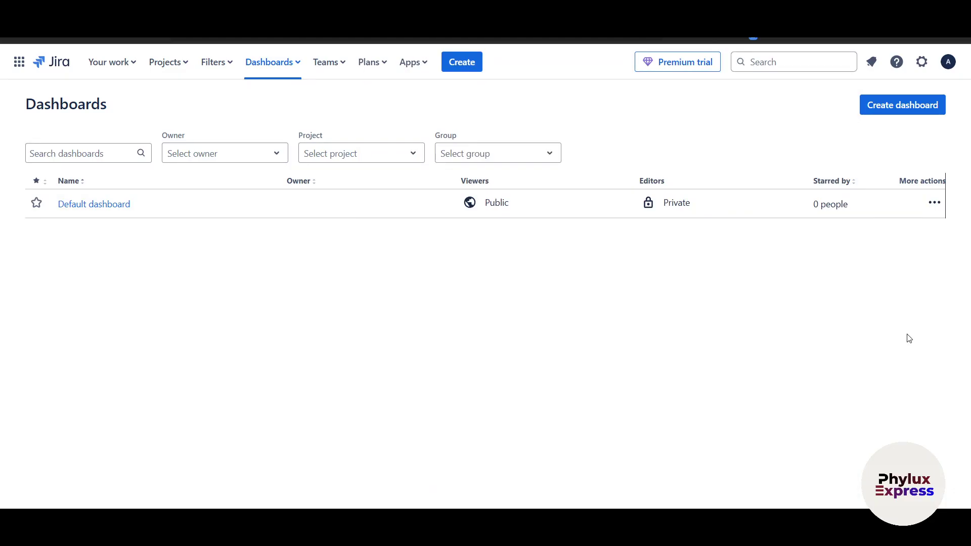
left_click(872, 63)
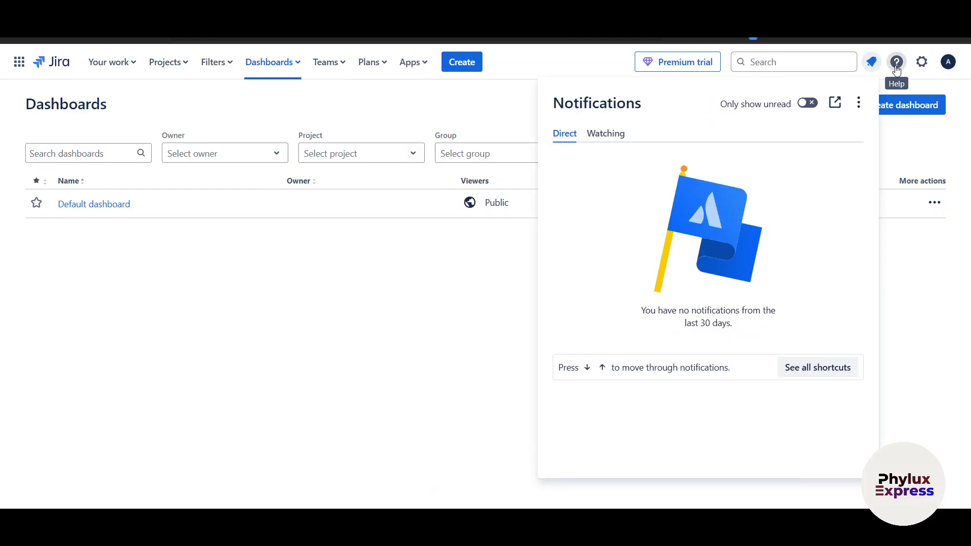
left_click(608, 134)
left_click(565, 136)
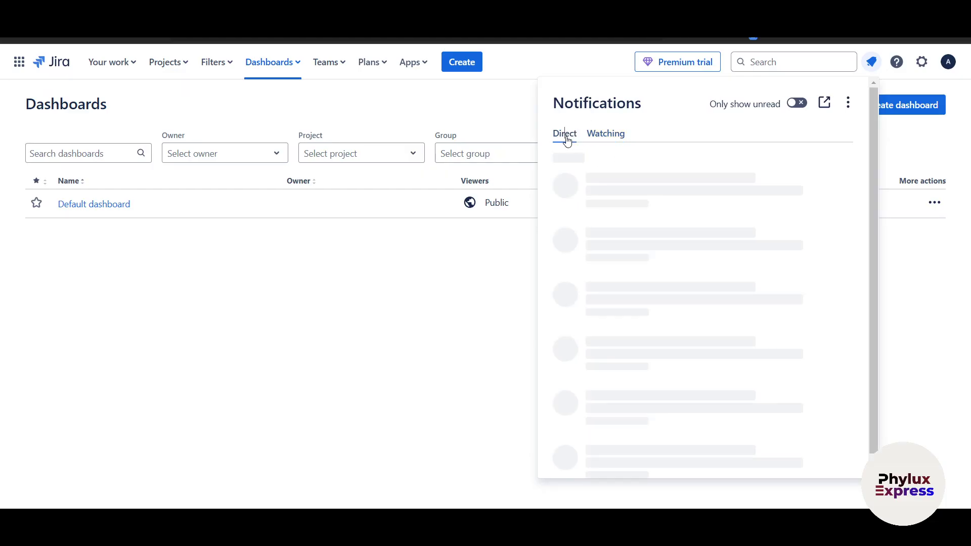
Step: Review the help resources, the personal, Jira and admin settings, and the account options
left_click(896, 63)
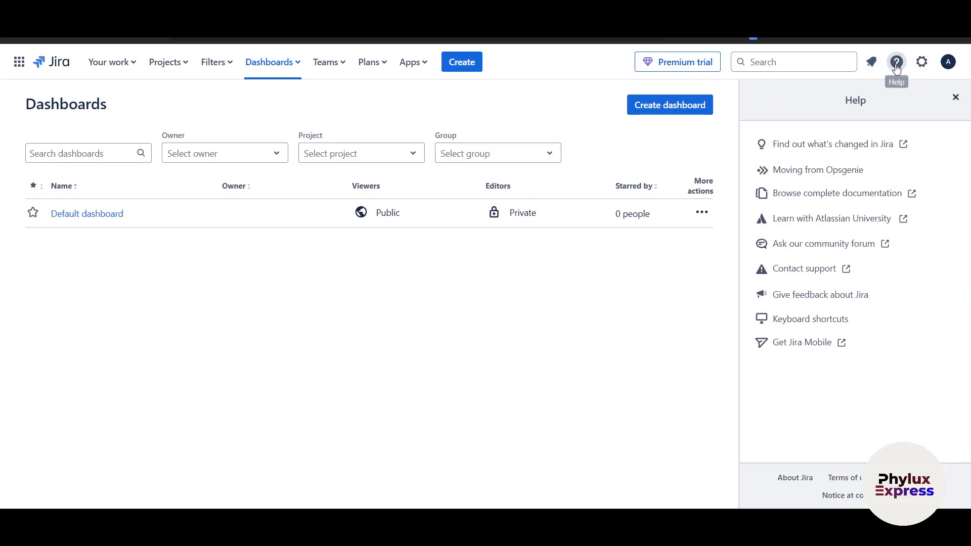
left_click(955, 97)
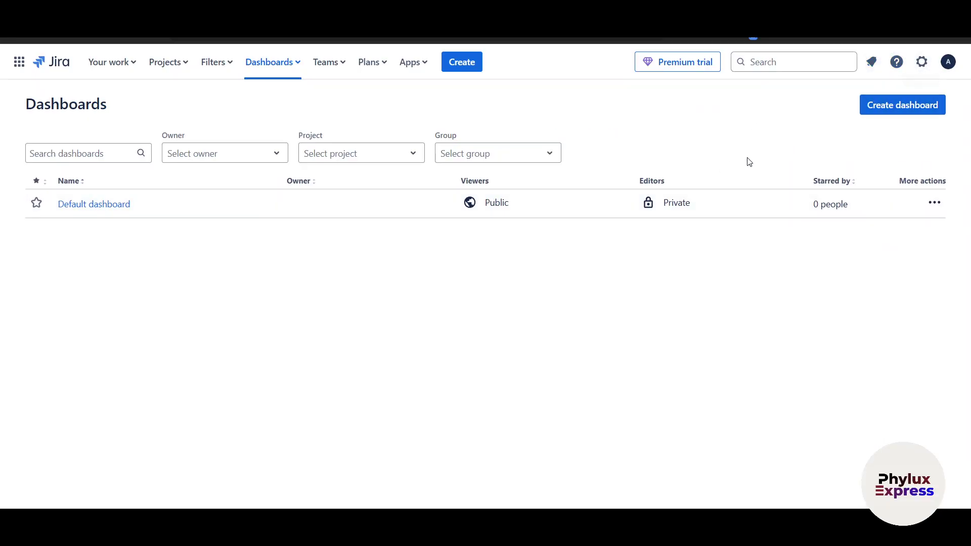
left_click(922, 69)
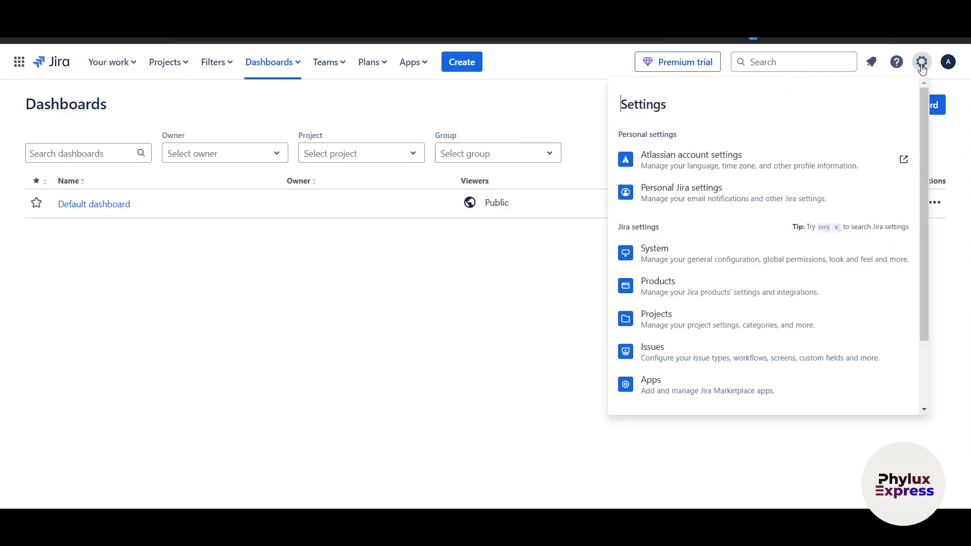
scroll(769, 288, "down", 2)
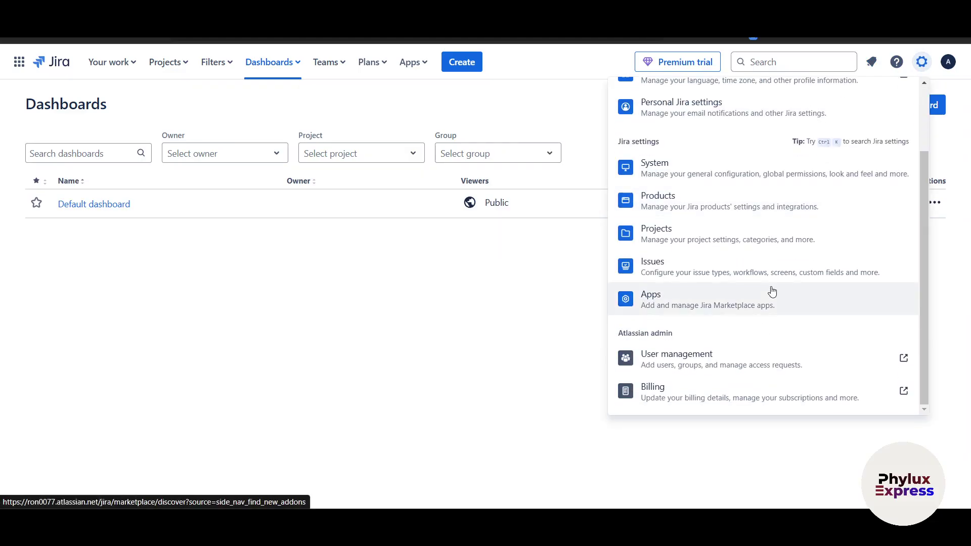
scroll(705, 289, "up", 2)
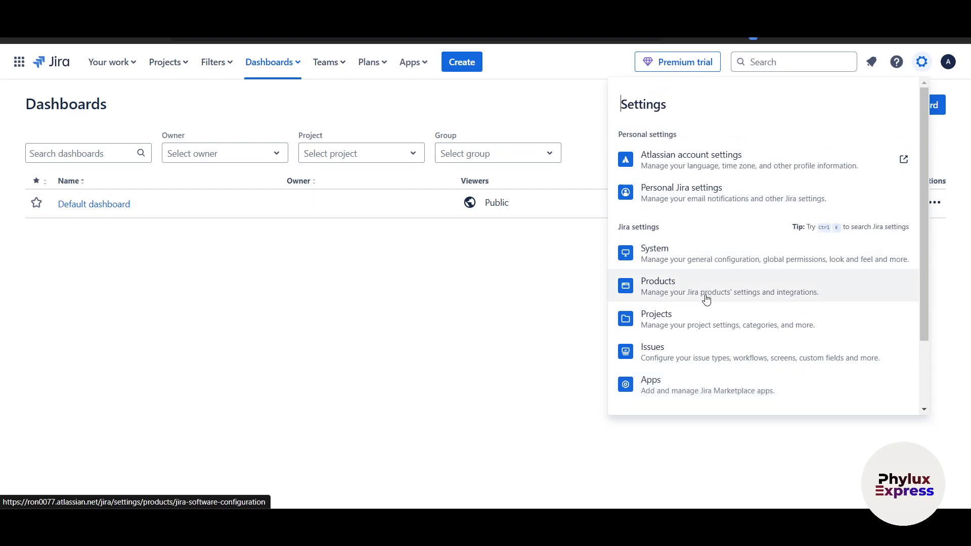
scroll(705, 296, "down", 1)
left_click(468, 342)
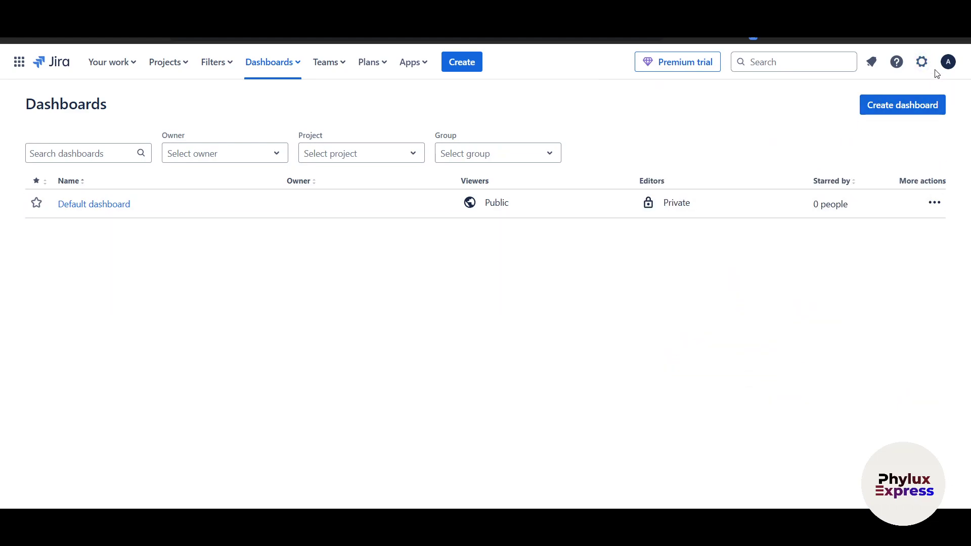
left_click(948, 62)
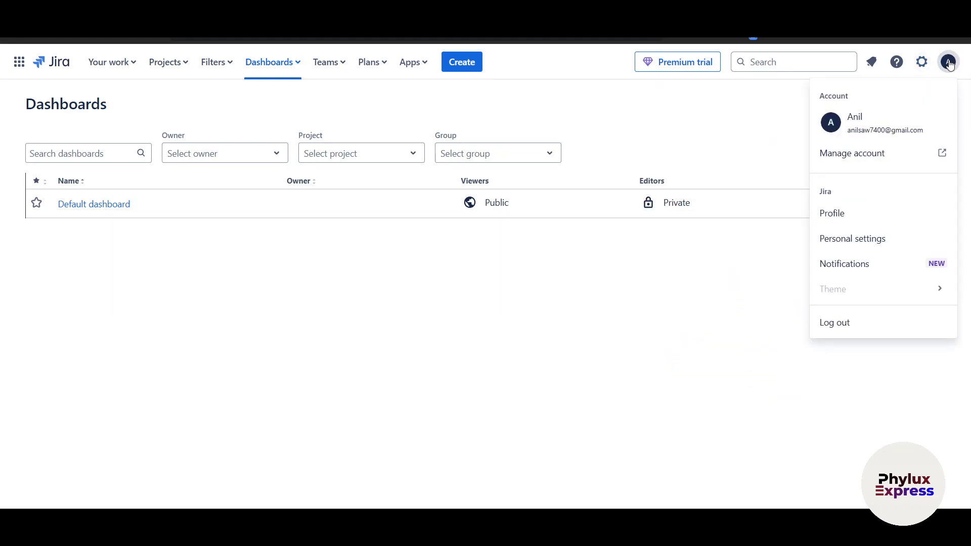
left_click(673, 158)
Step: Open the list of all boards from your own work
left_click(107, 68)
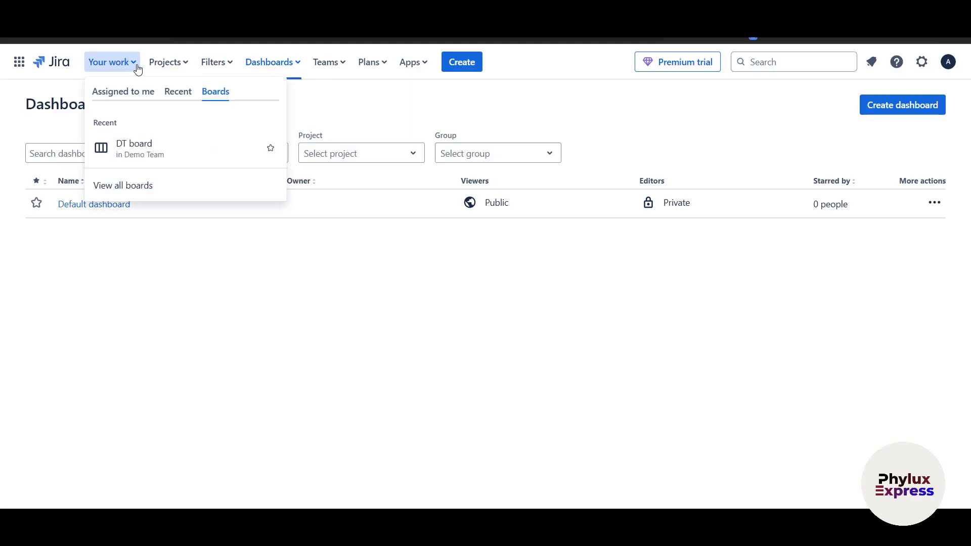
left_click(166, 63)
left_click(114, 59)
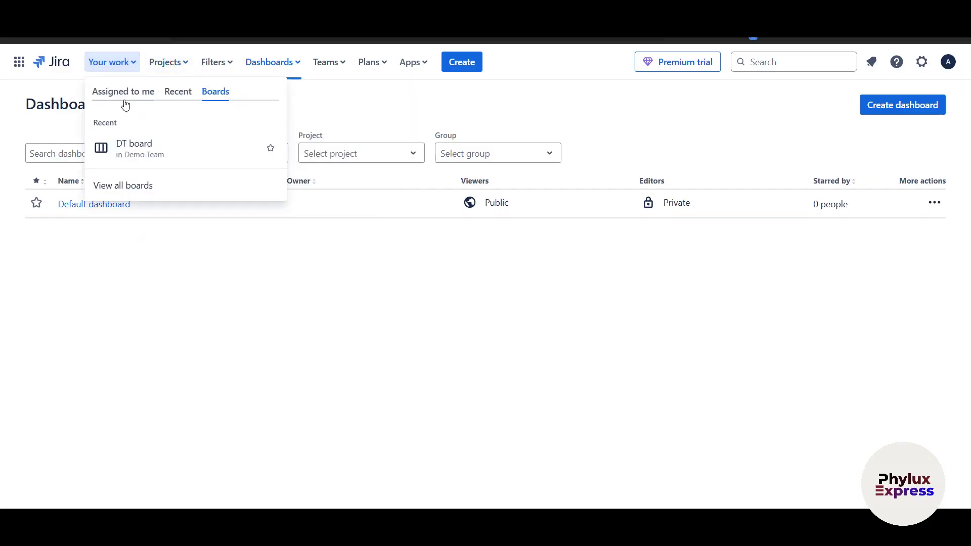
left_click(119, 186)
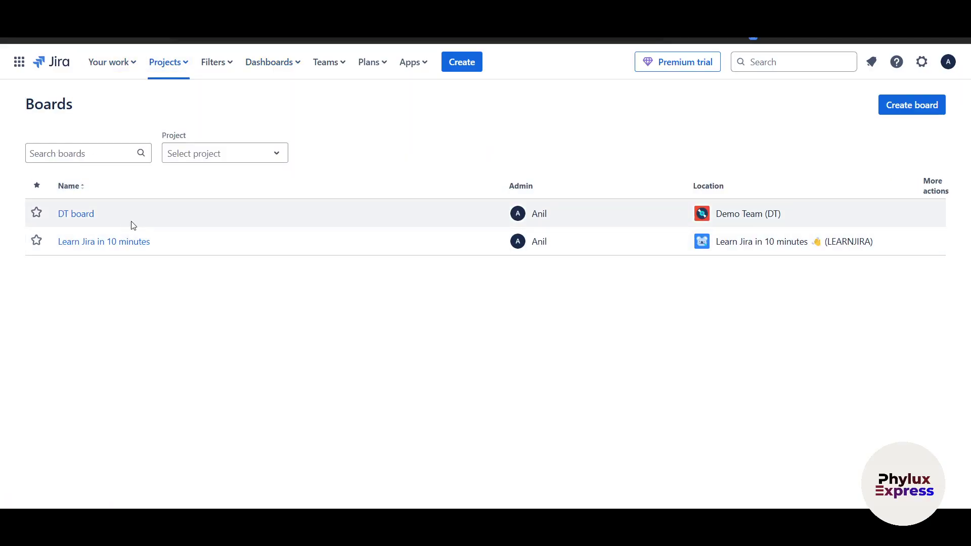
Step: Create a Scrum board together with a new software project named Demo2
left_click(899, 104)
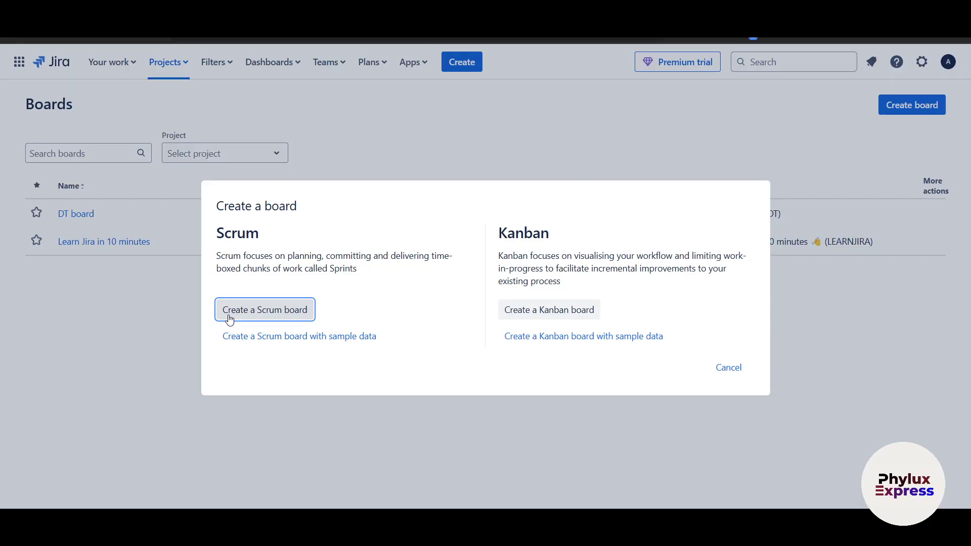
left_click(283, 310)
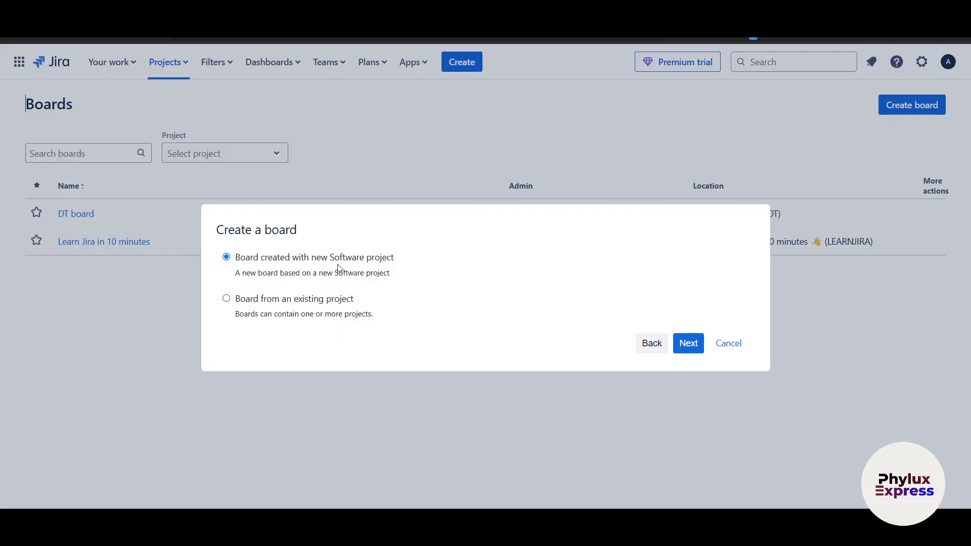
left_click(688, 348)
double_click(688, 349)
left_click(260, 241)
type("Demo2")
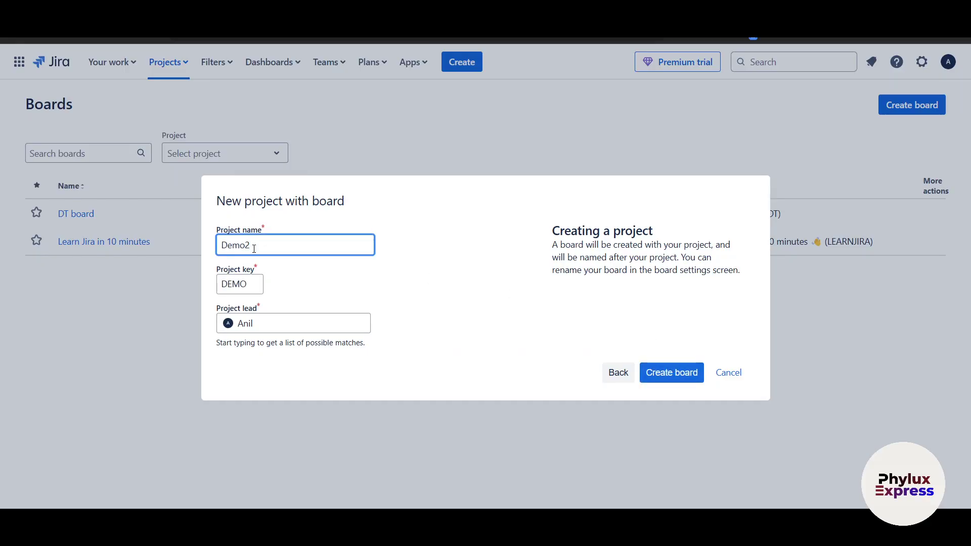
left_click(246, 283)
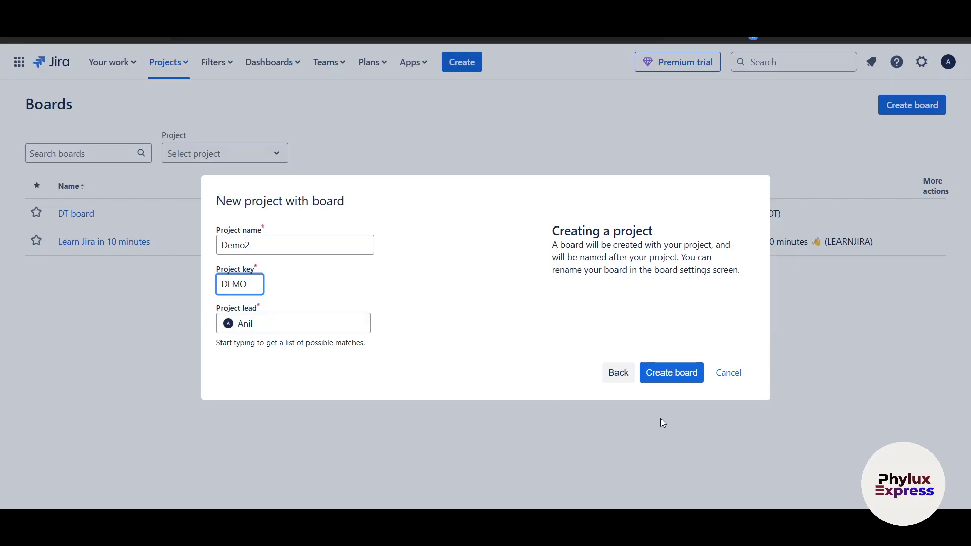
left_click(667, 373)
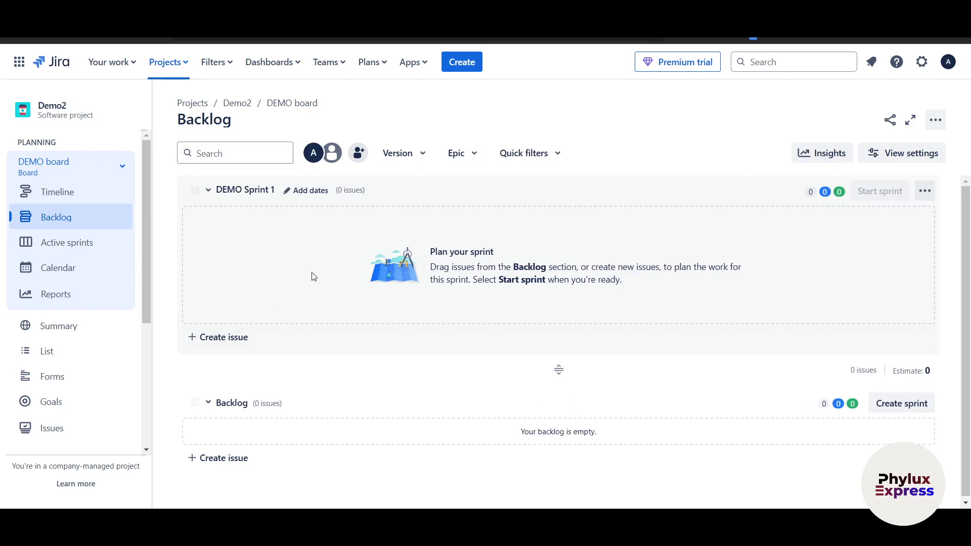
Step: Review the Demo2 issue creation form and the DEMO Sprint 1 details, closing both without saving anything
key("c")
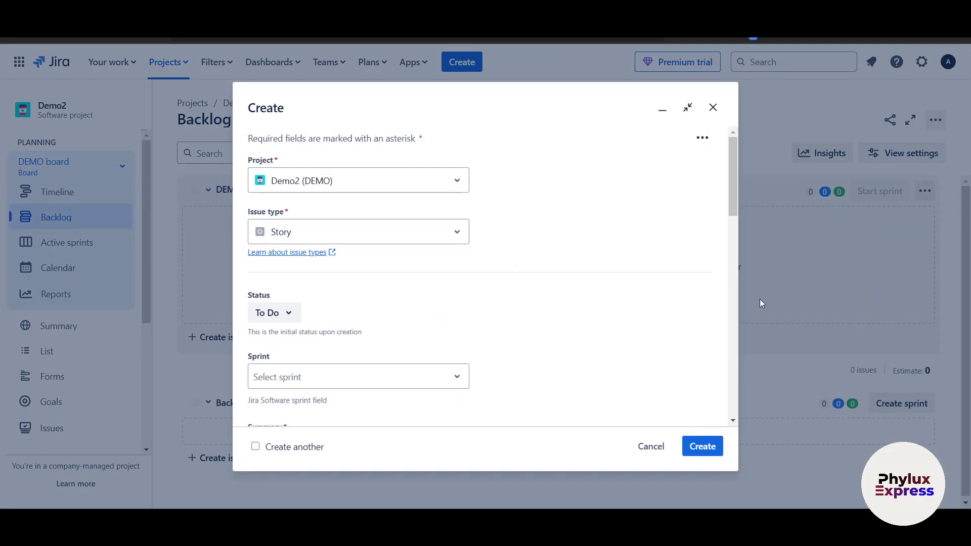
left_click(713, 107)
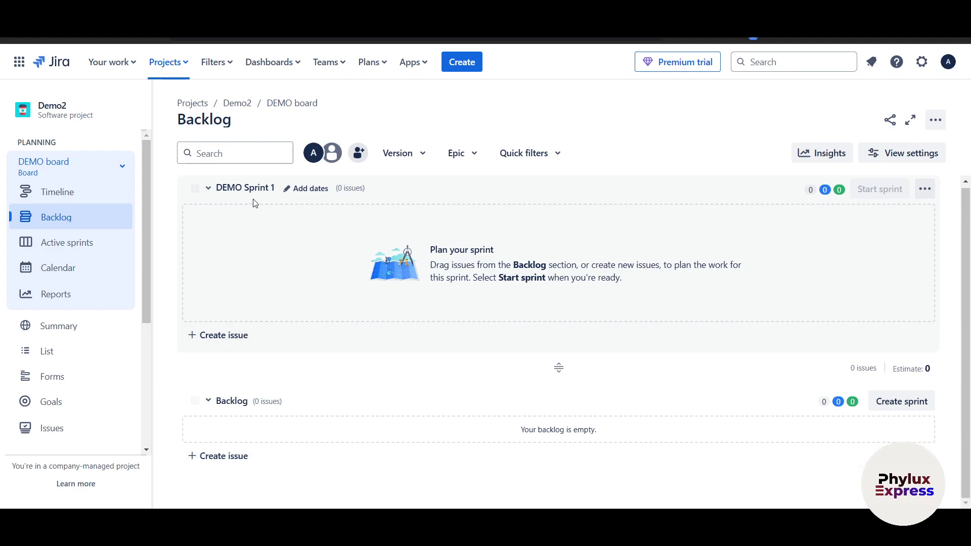
left_click(301, 191)
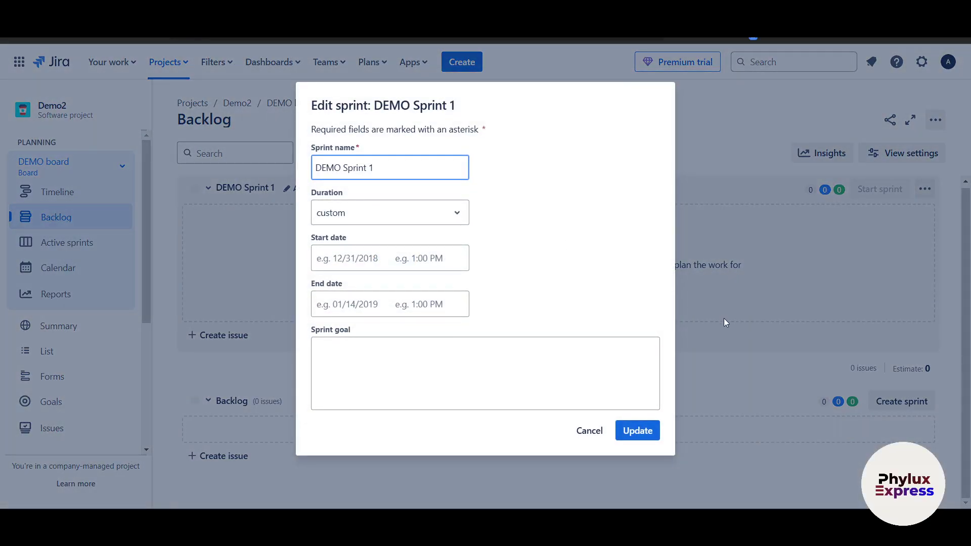
left_click(724, 317)
Step: Add the issue "Edit 2 videos" to DEMO Sprint 1, and move it to the backlog and back into the sprint
left_click(247, 342)
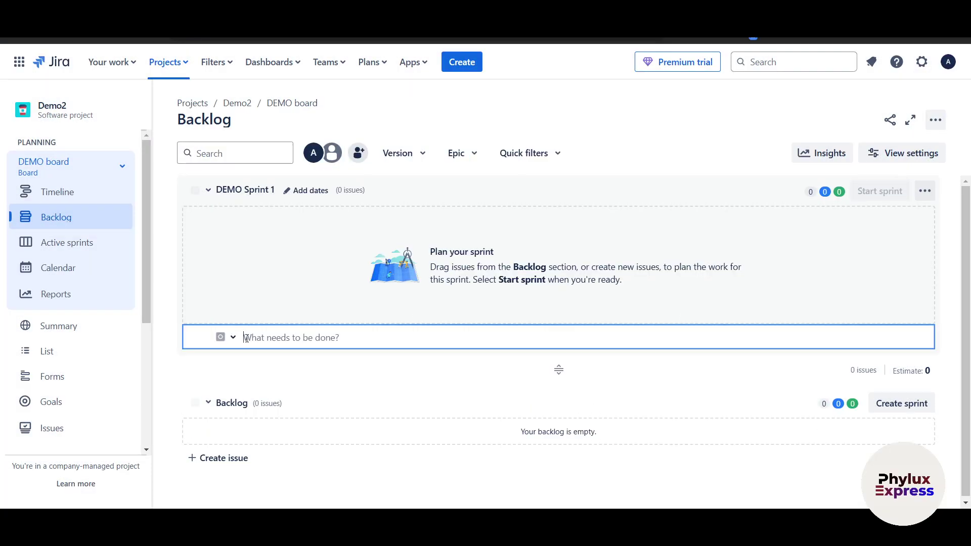
type("Edit 2 videos")
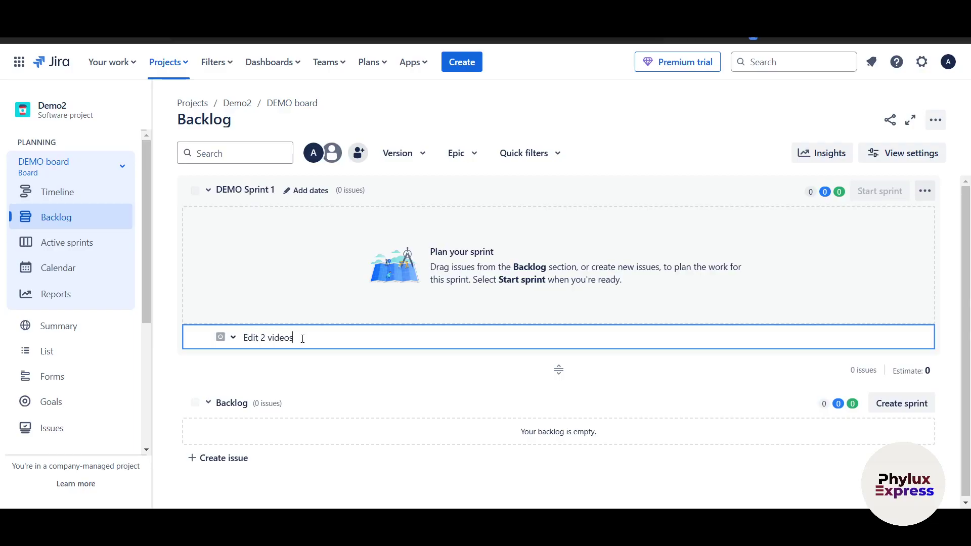
key("Return")
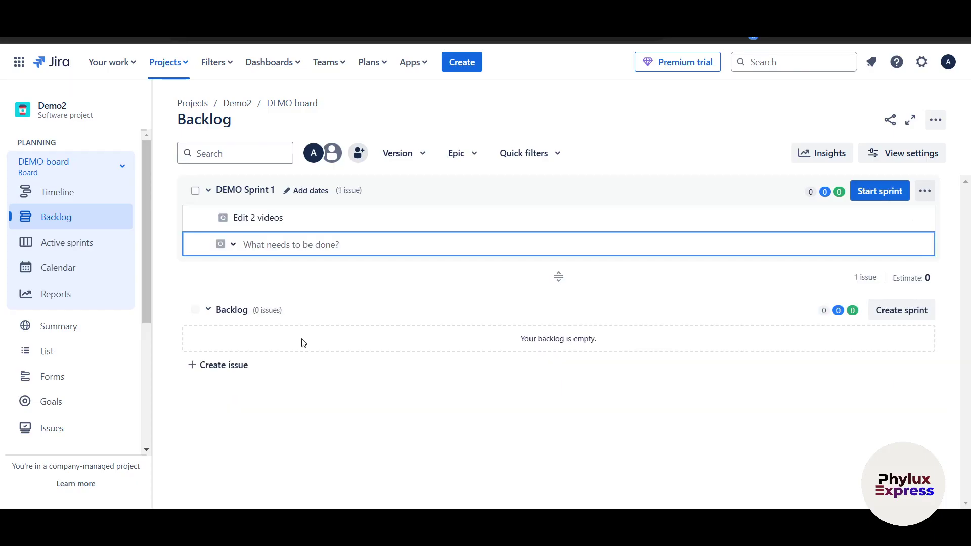
left_click_drag(341, 226, 329, 345)
left_click_drag(351, 434, 310, 243)
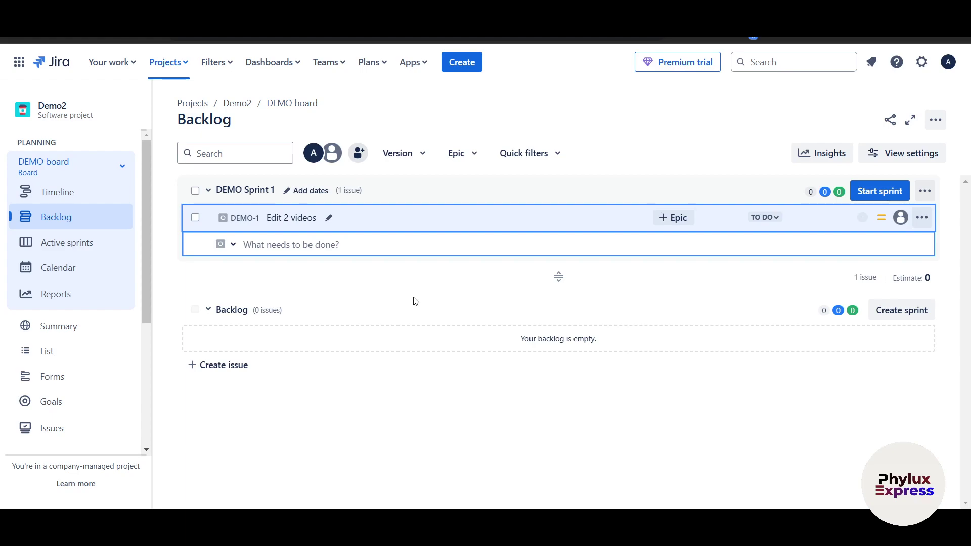
Step: View the Velocity Chart and the available agile reports for the DEMO board, and return to the project navigation
scroll(63, 339, "down", 1)
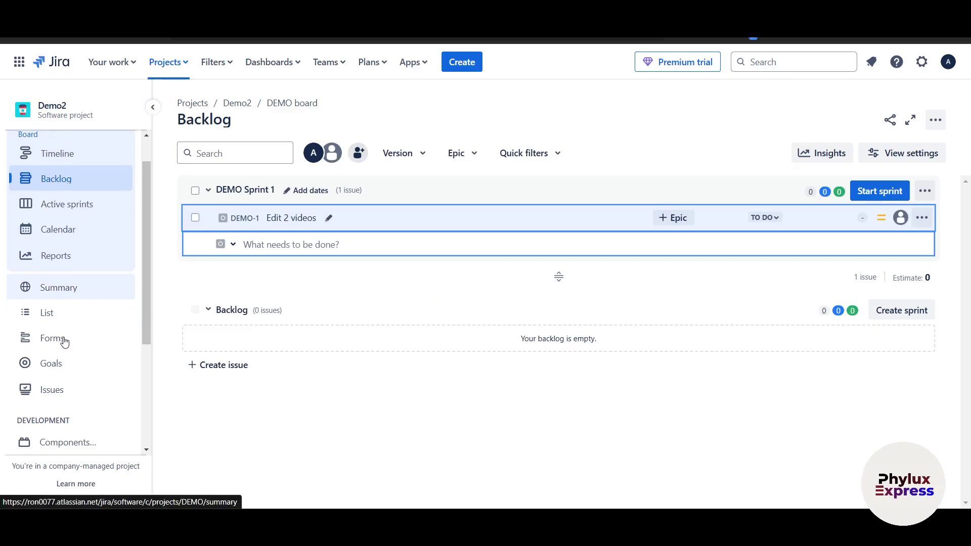
left_click(67, 256)
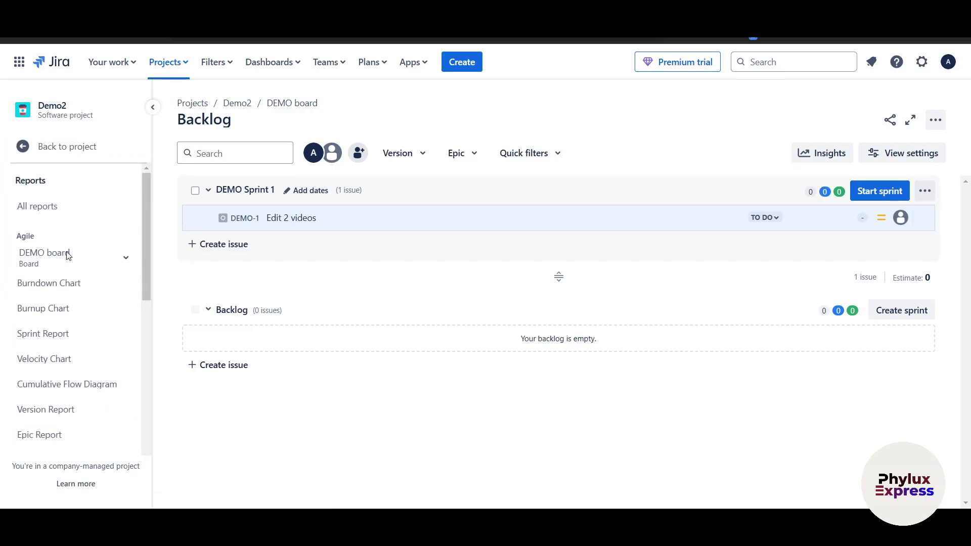
left_click(55, 359)
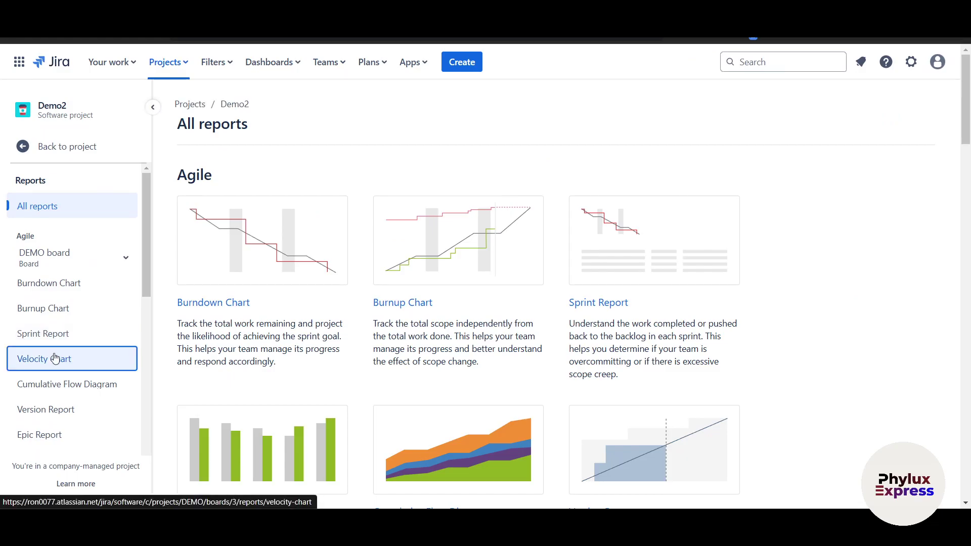
scroll(54, 359, "down", 2)
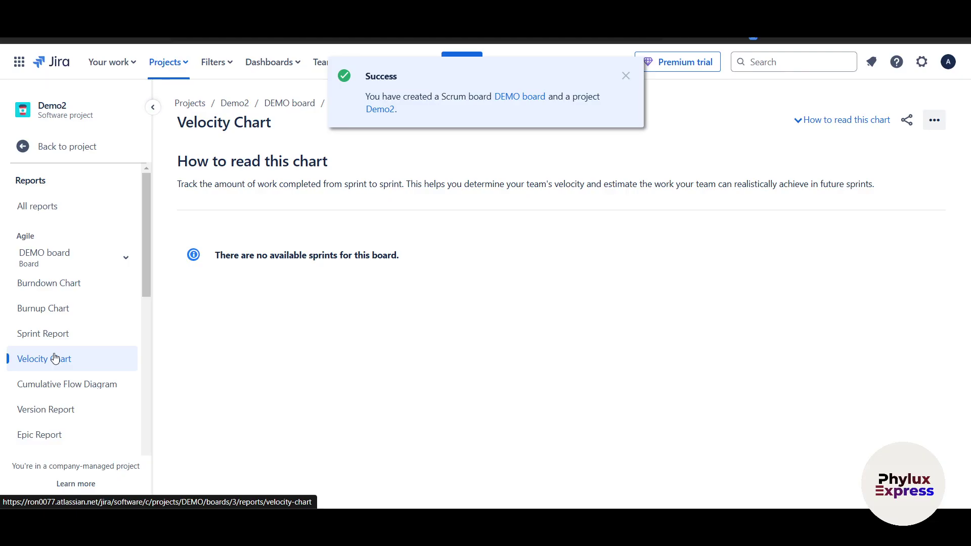
scroll(54, 359, "down", 1)
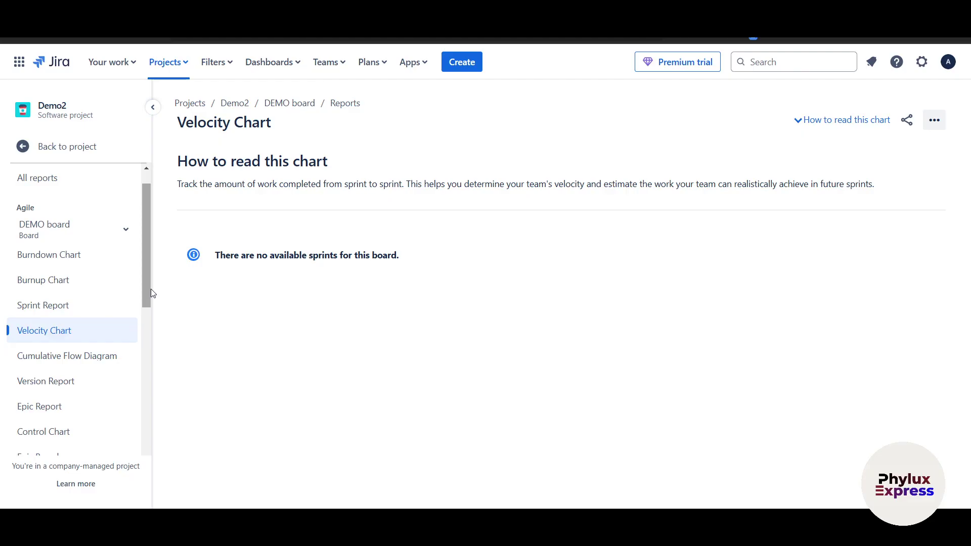
scroll(139, 205, "up", 2)
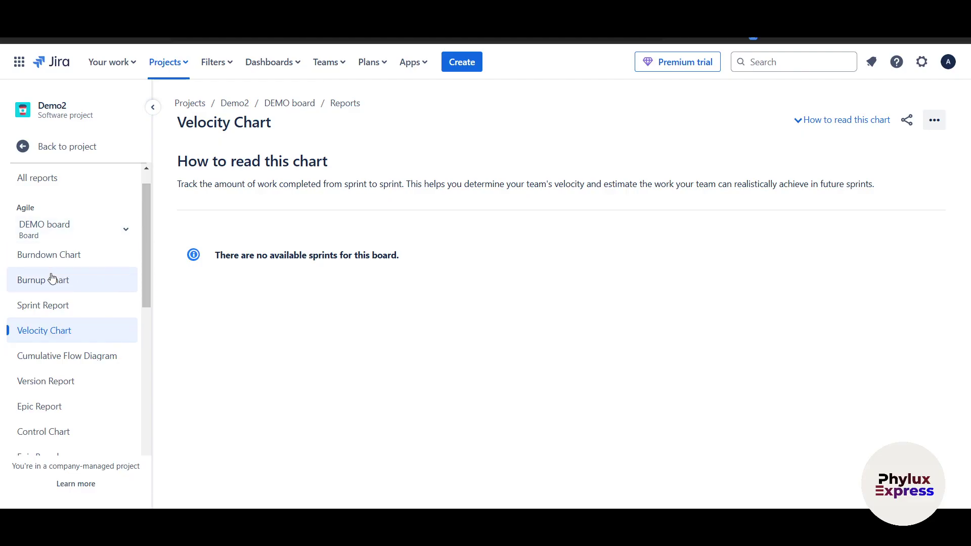
left_click(27, 155)
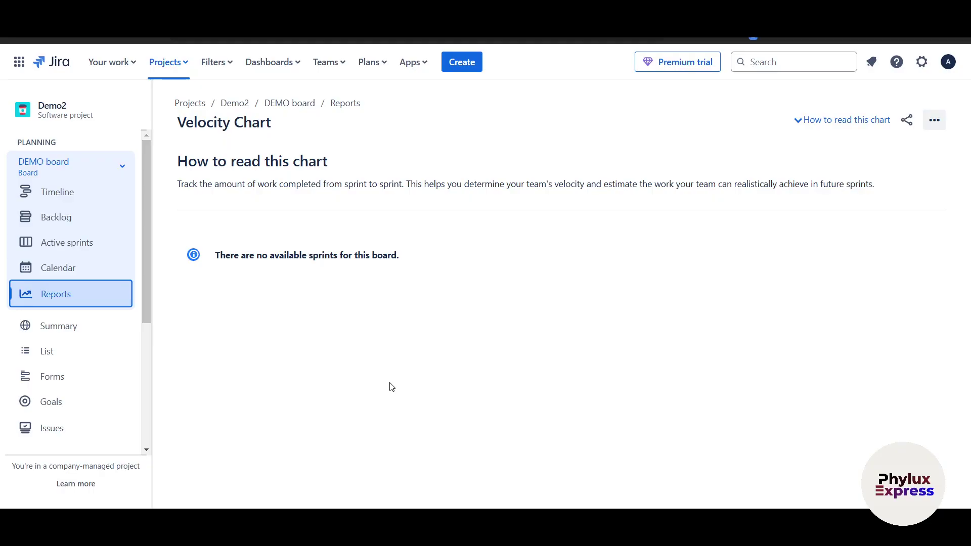
Step: Return to the Your work overview and search for "/" across Jira and Trello while looking over the items worked on
left_click(45, 68)
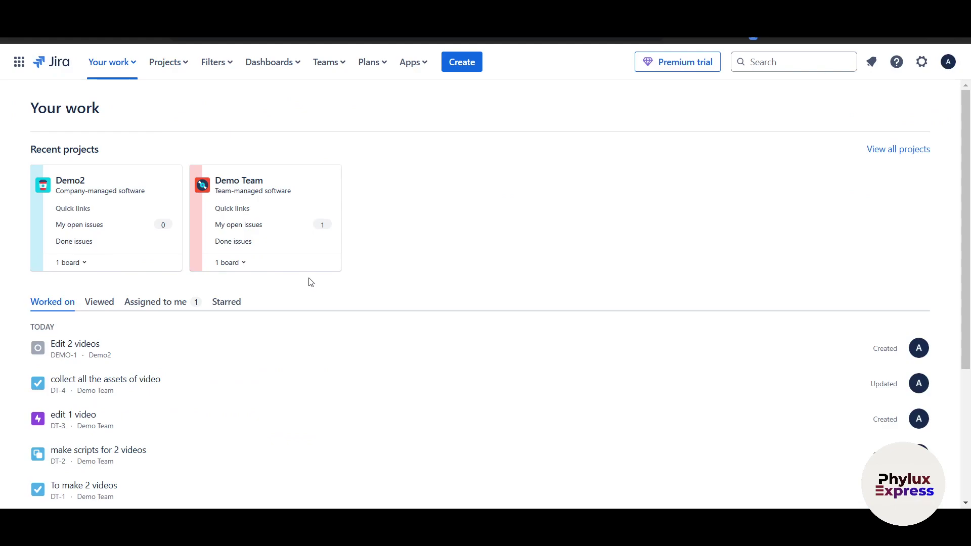
left_click(773, 62)
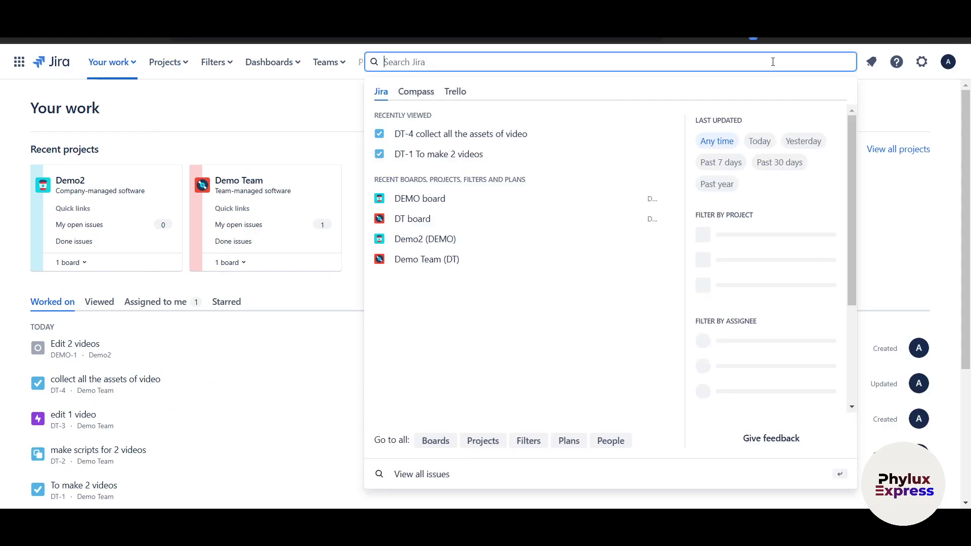
type("/")
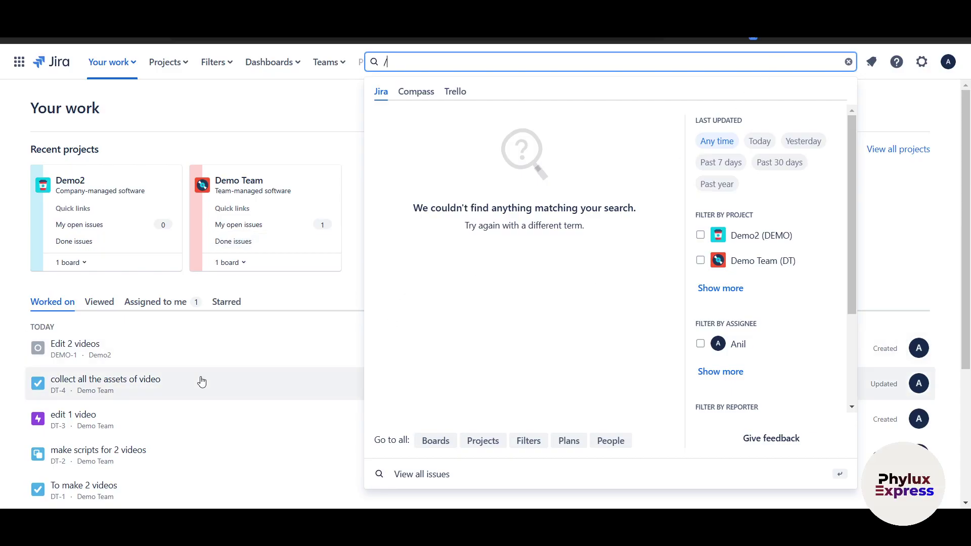
scroll(202, 372, "down", 4)
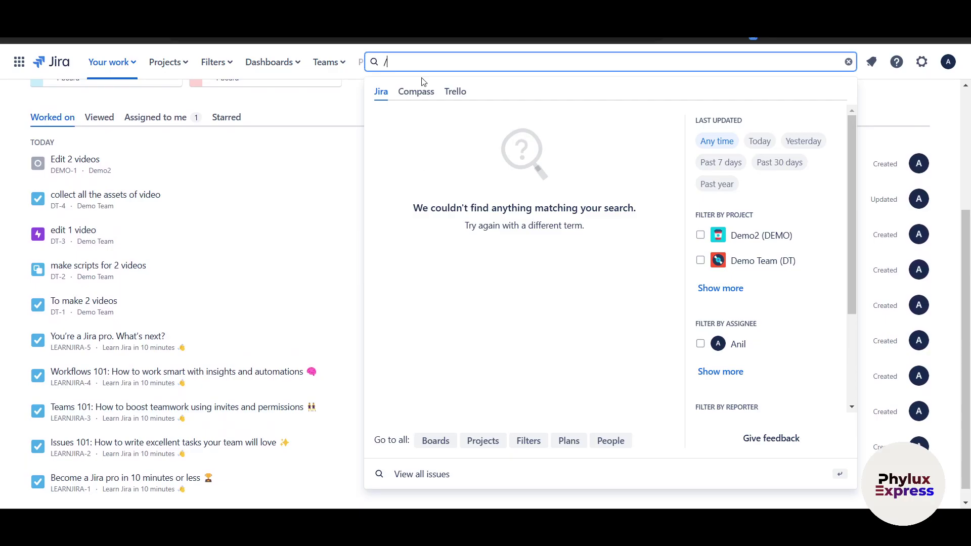
left_click(452, 92)
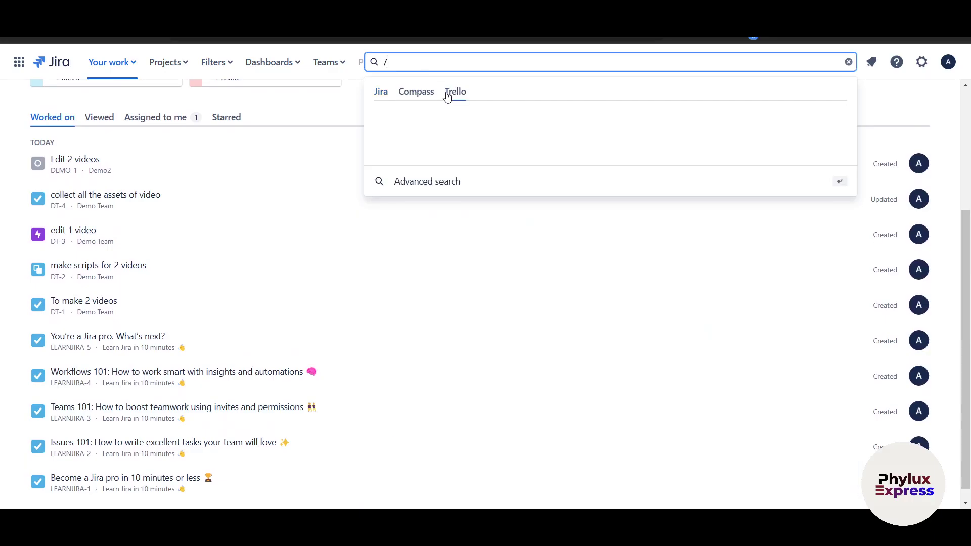
left_click(387, 94)
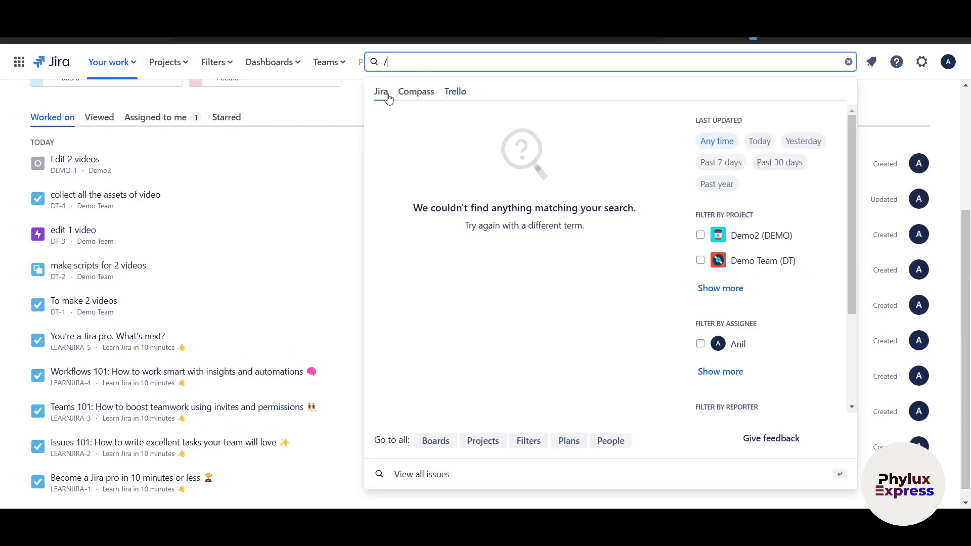